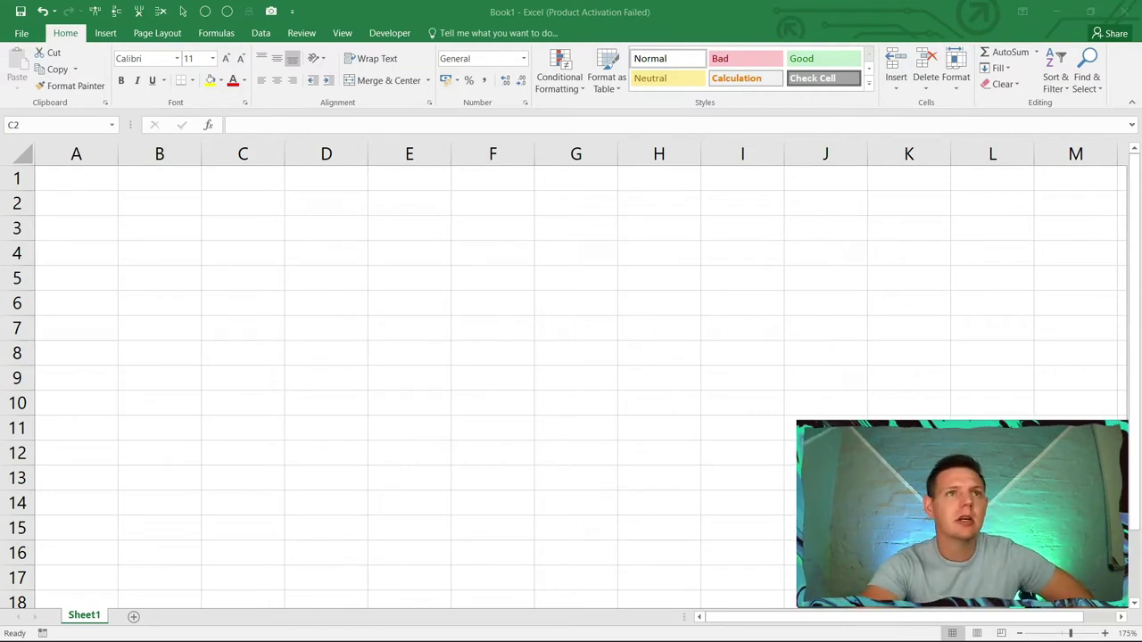
# - Enter the heading "2021 Expenses" in cell C2
pyautogui.click(522, 18)
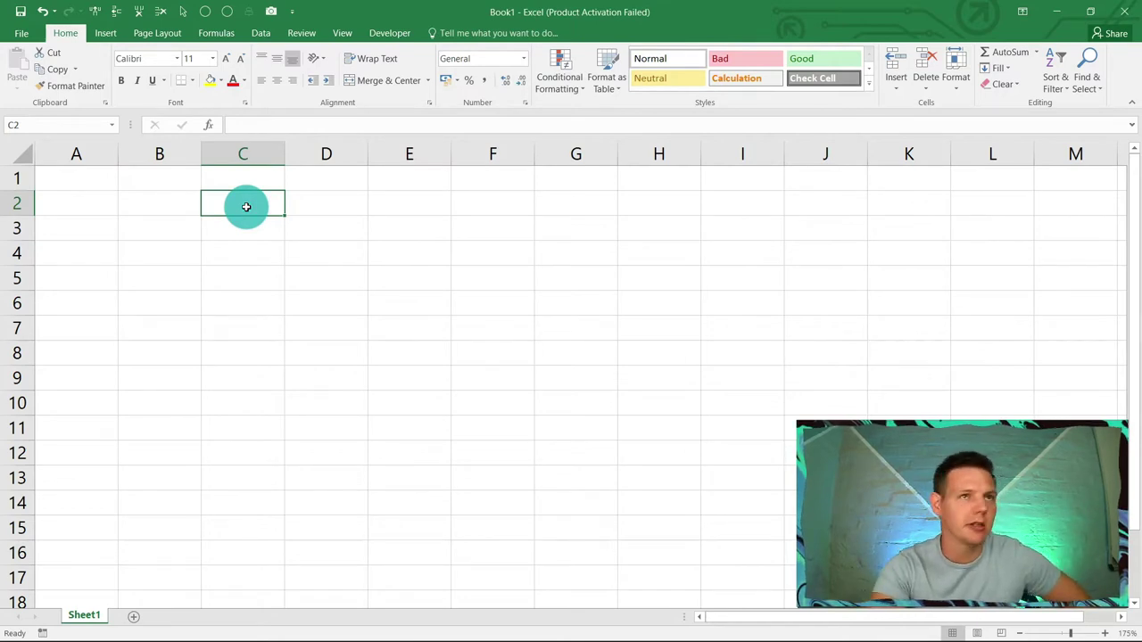
pyautogui.write('2021')
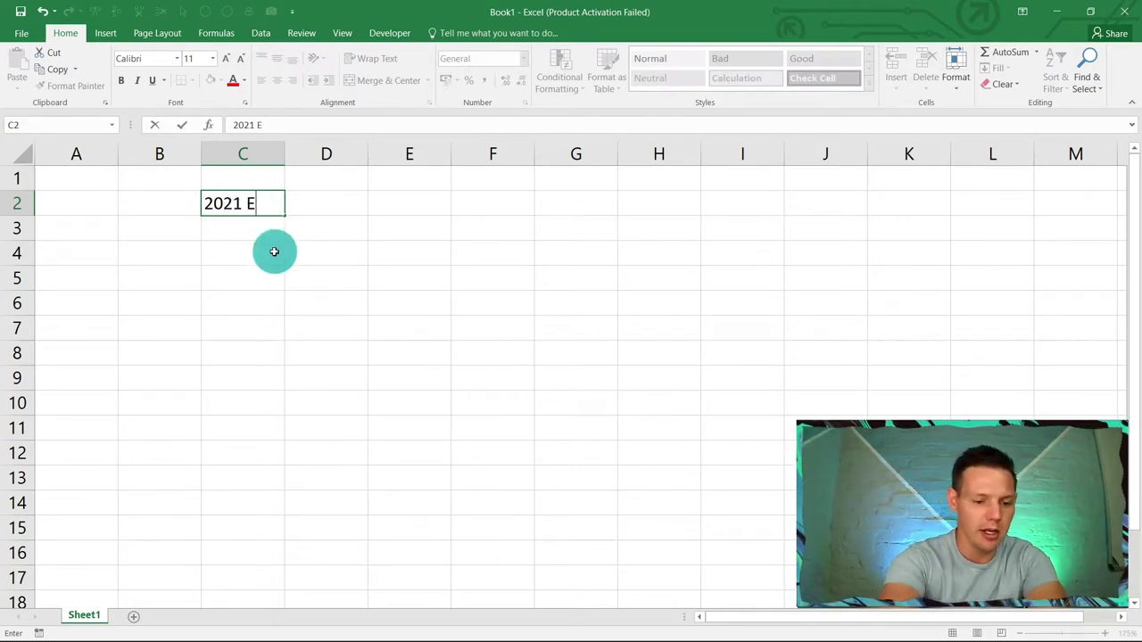
pyautogui.write('Expenses')
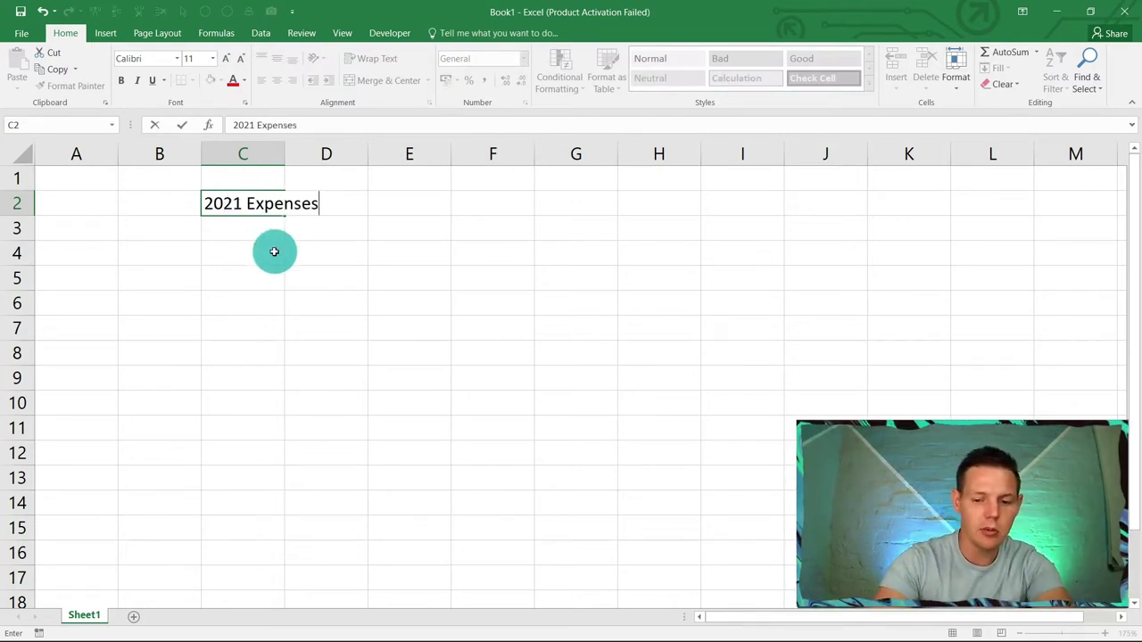
pyautogui.press('Return')
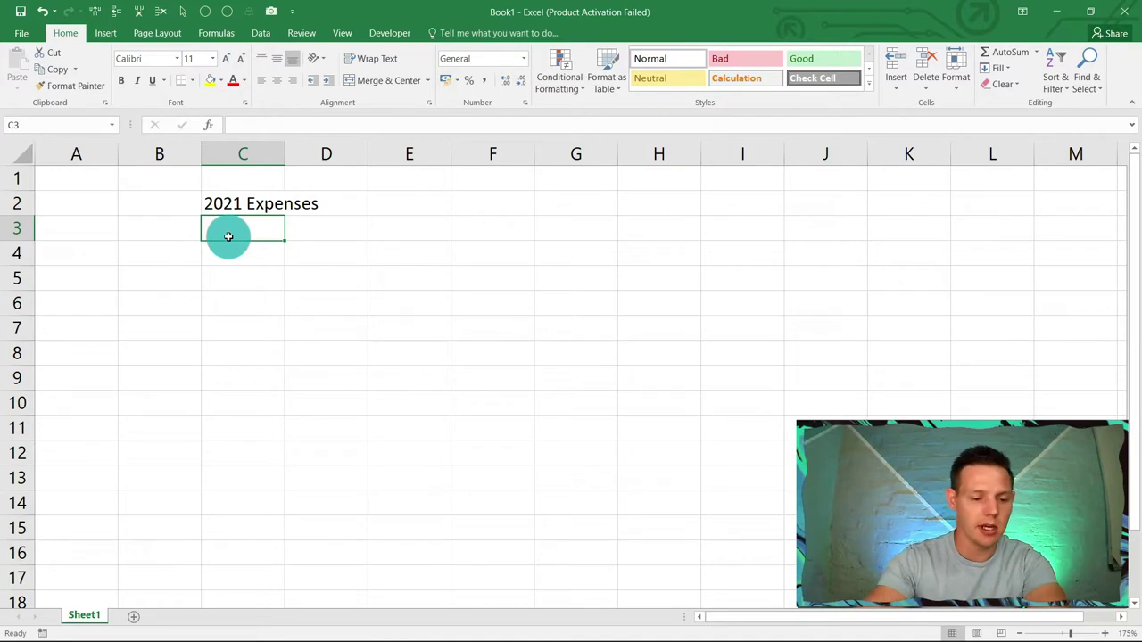
# - Enter January in cell C3 and fill the month series down column C through December in C14
pyautogui.write('January')
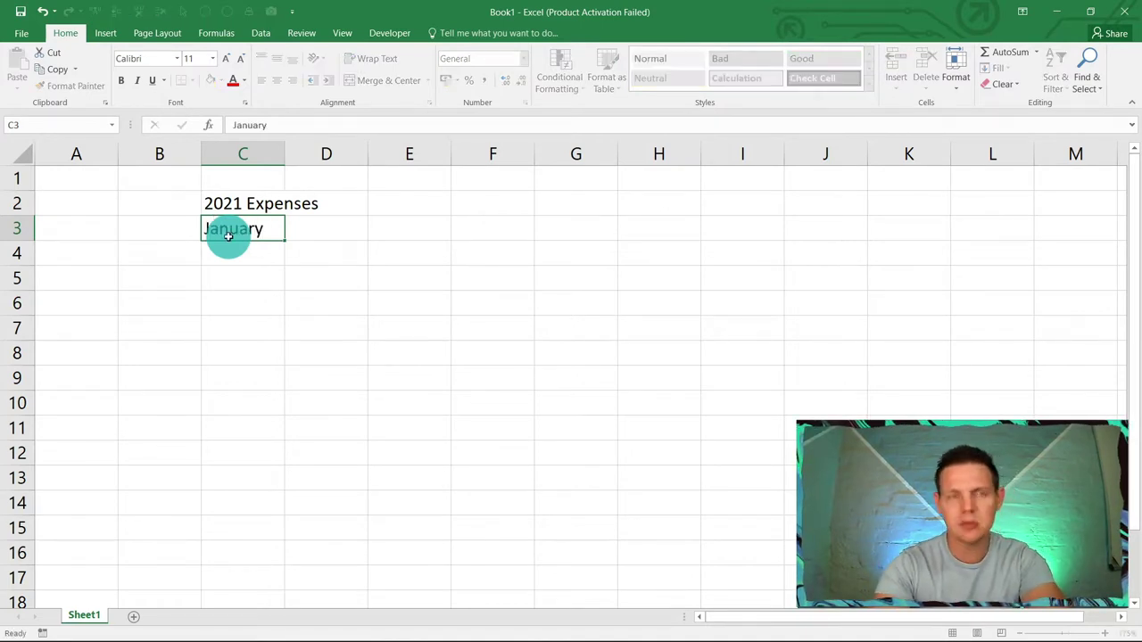
pyautogui.press('Return')
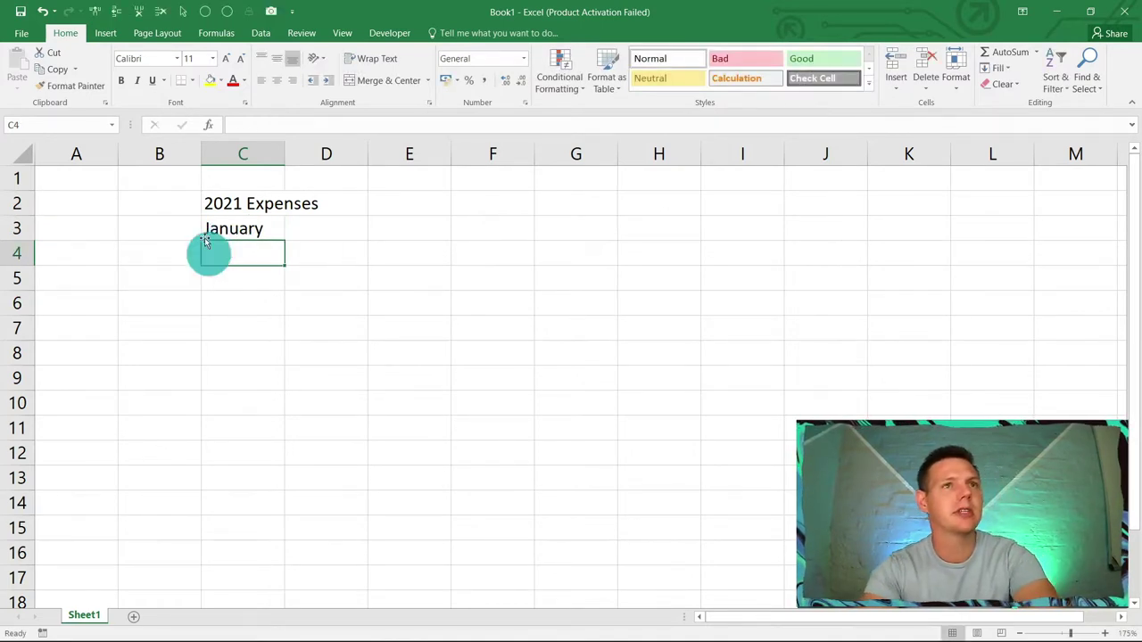
pyautogui.click(239, 155)
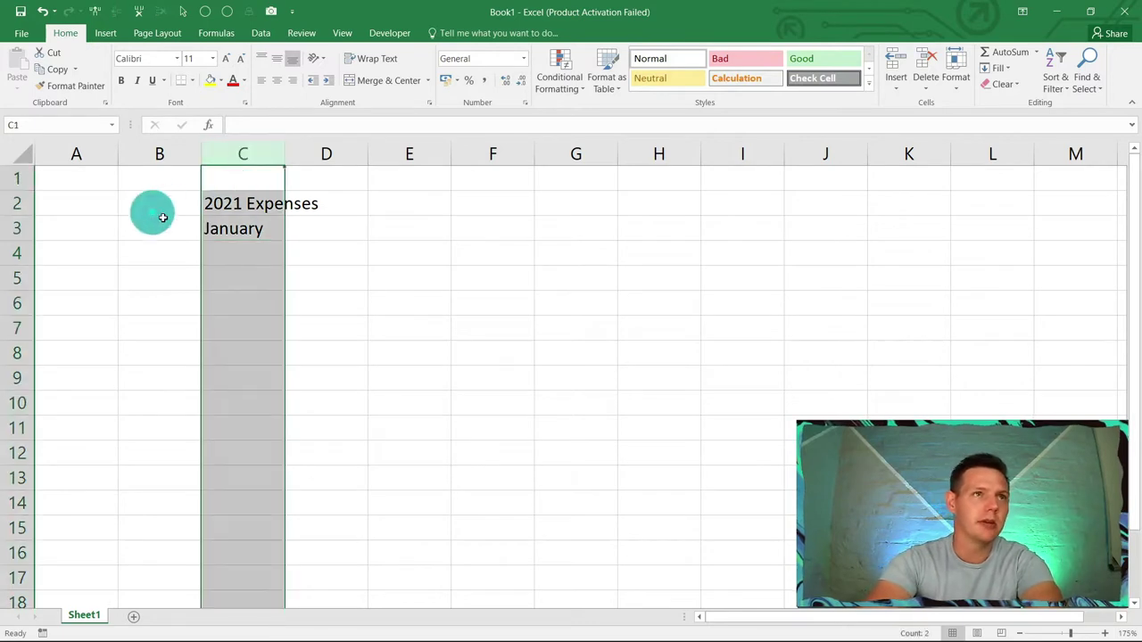
pyautogui.click(236, 235)
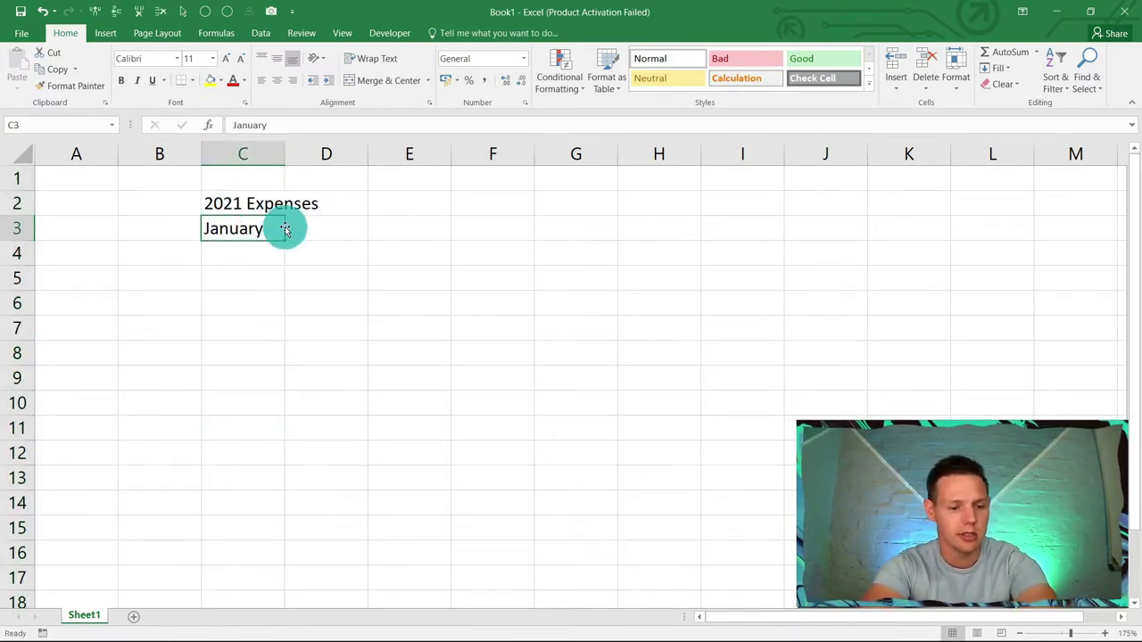
pyautogui.keyDown('ctrl'); pyautogui.scroll(3, 288, 245); pyautogui.keyUp('ctrl')
pyautogui.keyDown('ctrl'); pyautogui.scroll(7, 295, 260); pyautogui.keyUp('ctrl')
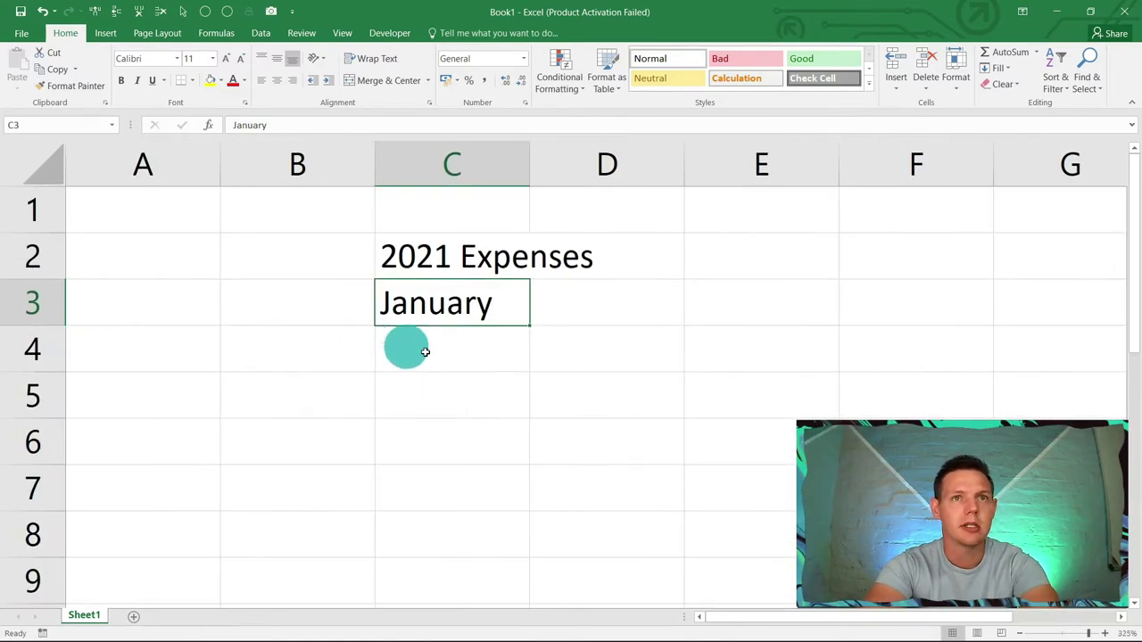
pyautogui.moveTo(530, 327); pyautogui.dragTo(491, 517)
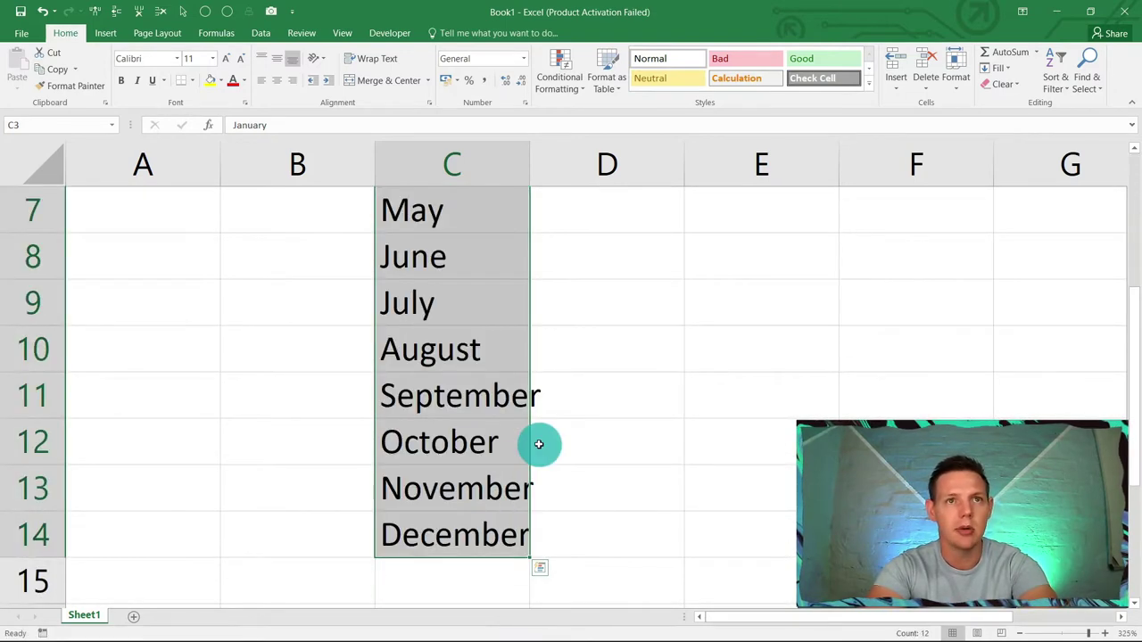
pyautogui.scroll(-1, 538, 443)
pyautogui.scroll(-1, 499, 424)
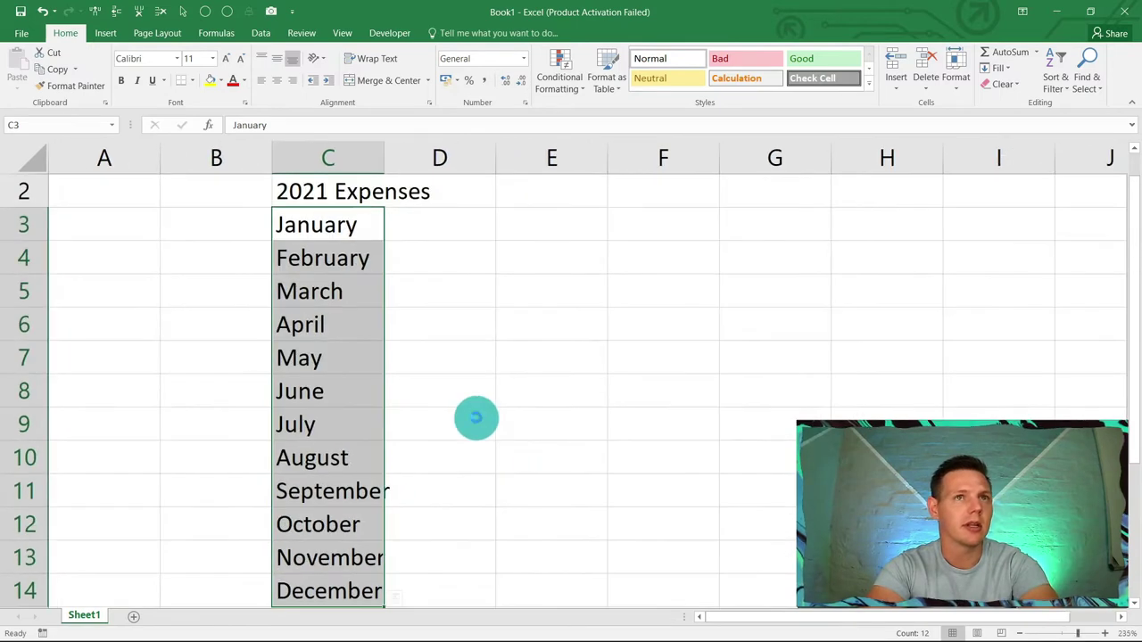
pyautogui.scroll(-1, 476, 419)
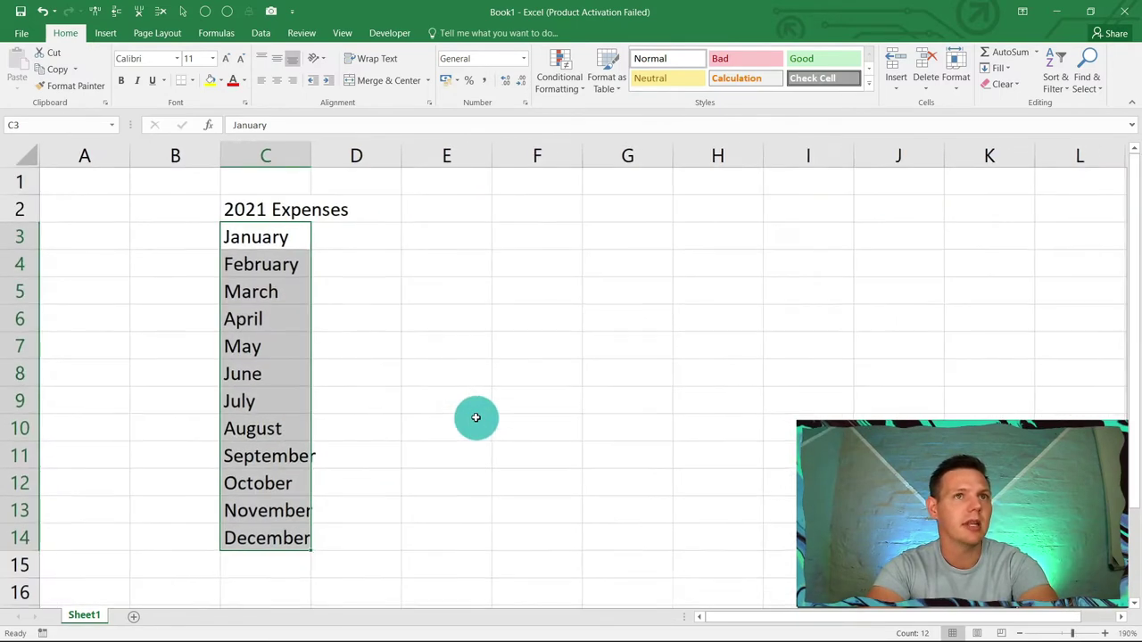
# - Autofit column C to its contents and enter the heading "Actual" in cell D2
pyautogui.doubleClick(316, 158)
pyautogui.click(410, 201)
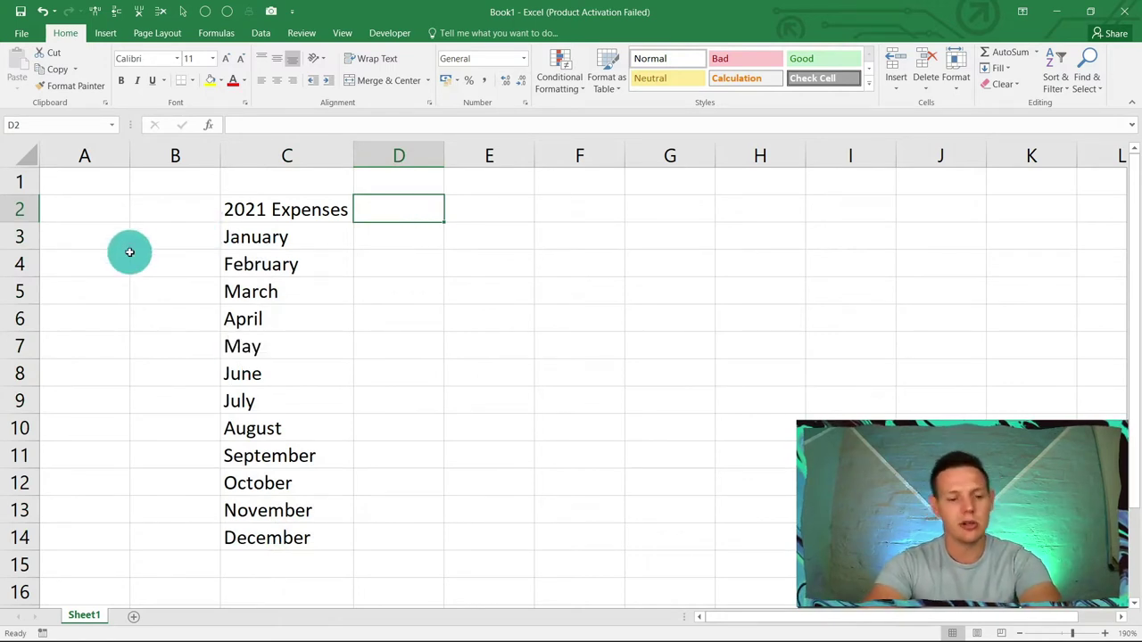
pyautogui.write('Actu')
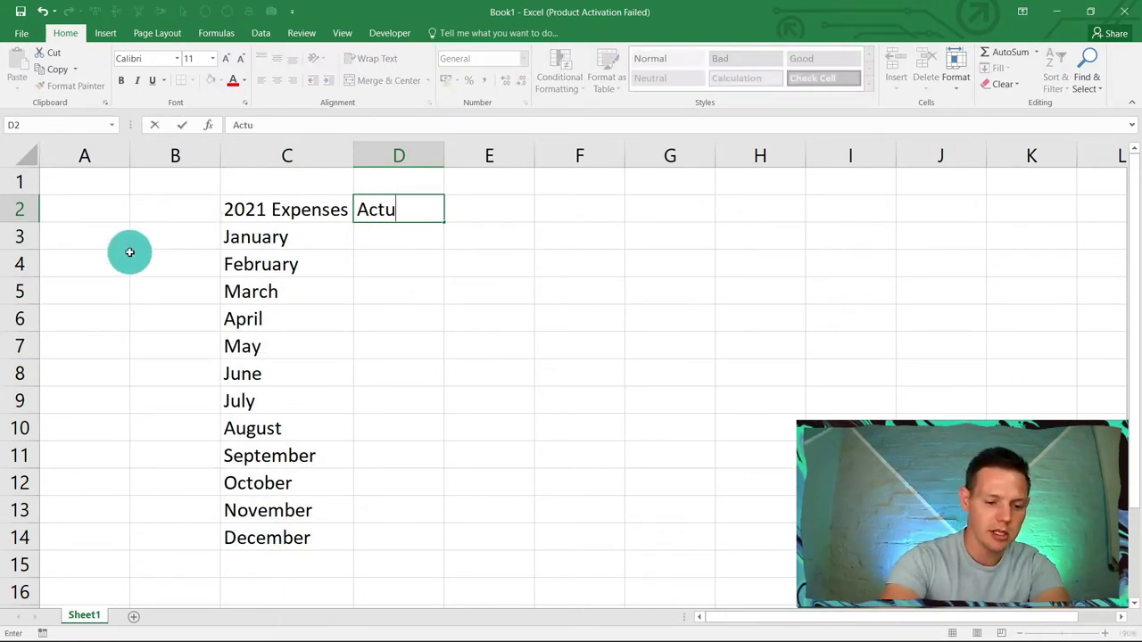
pyautogui.write('al')
pyautogui.press('Return')
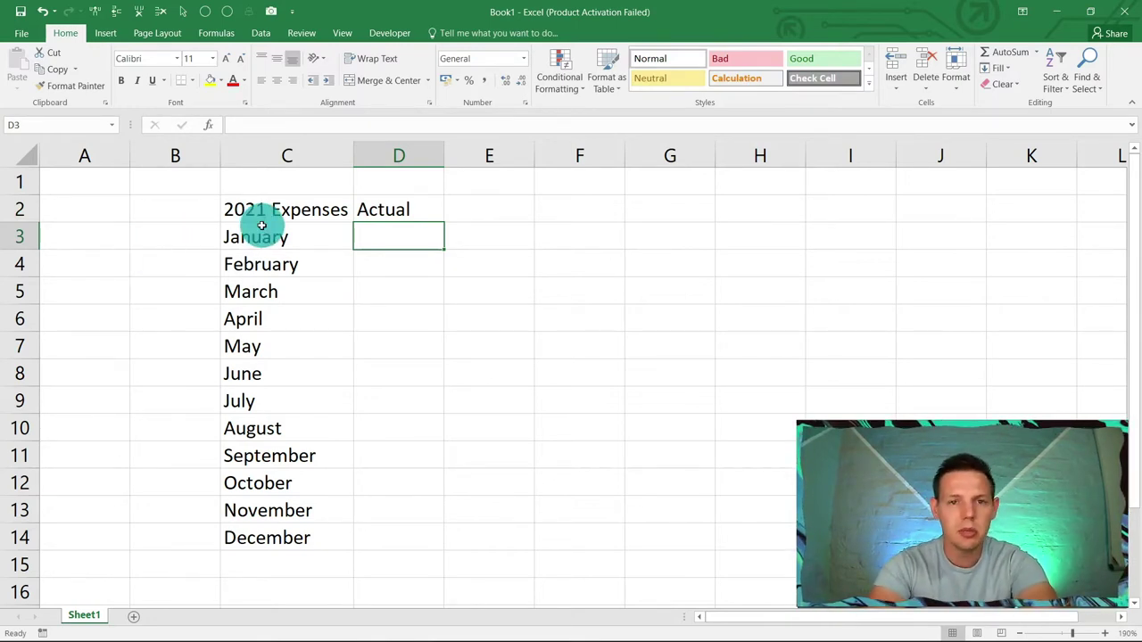
# - Enter the actual values for January through April in D3:D6 as 12, 11, 10 and 5
pyautogui.write('12')
pyautogui.press('Return')
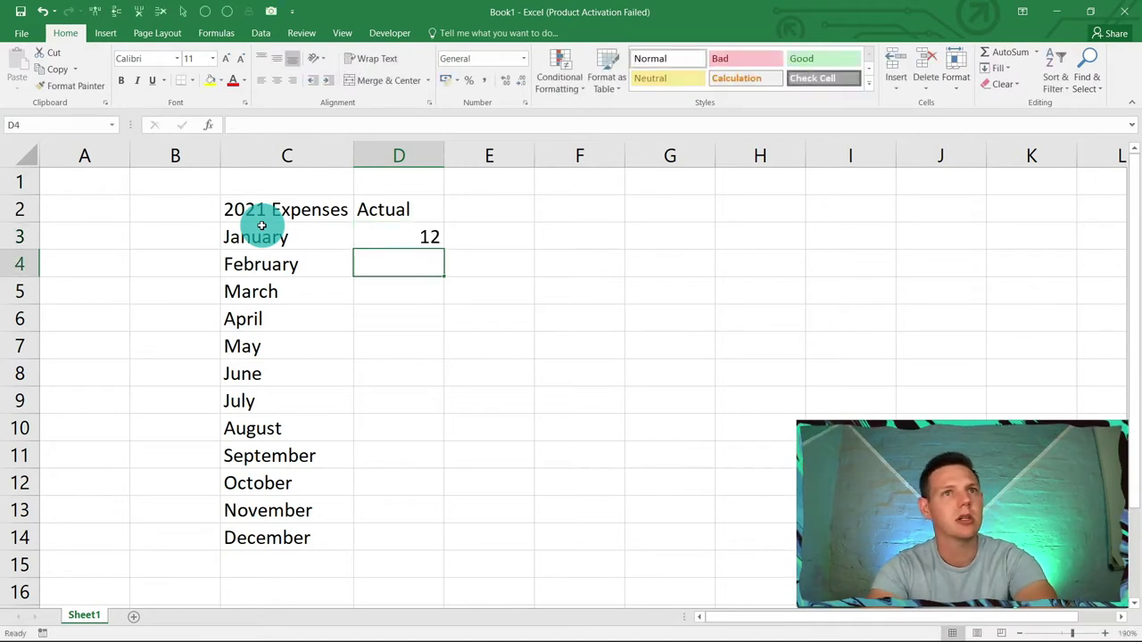
pyautogui.write('11')
pyautogui.press('Return')
pyautogui.write('1')
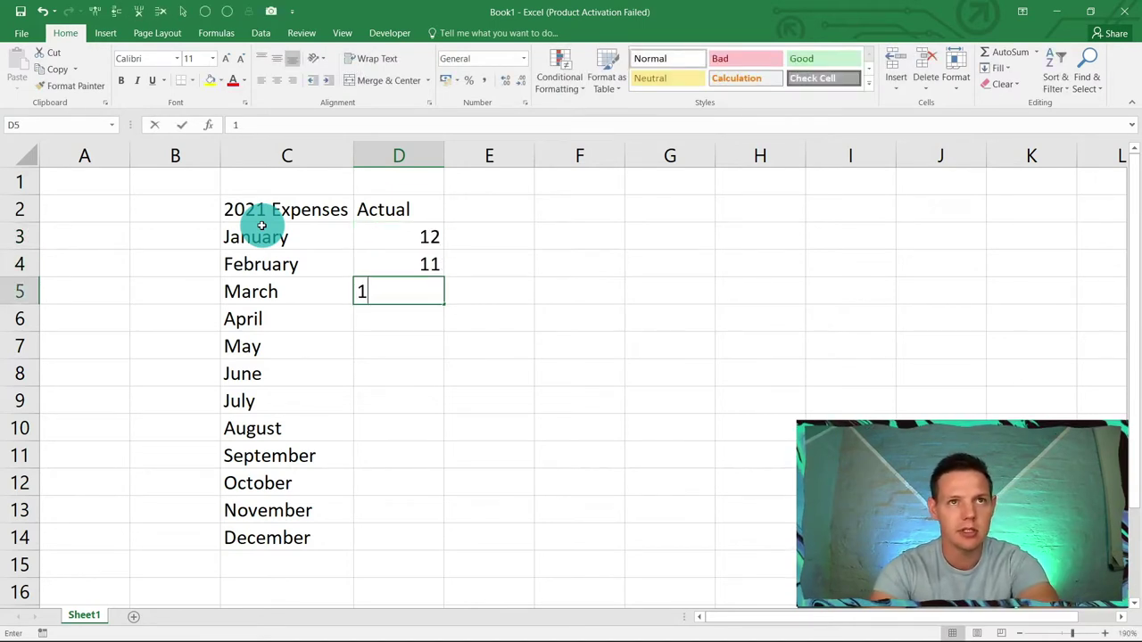
pyautogui.press('Up')
pyautogui.press('Down')
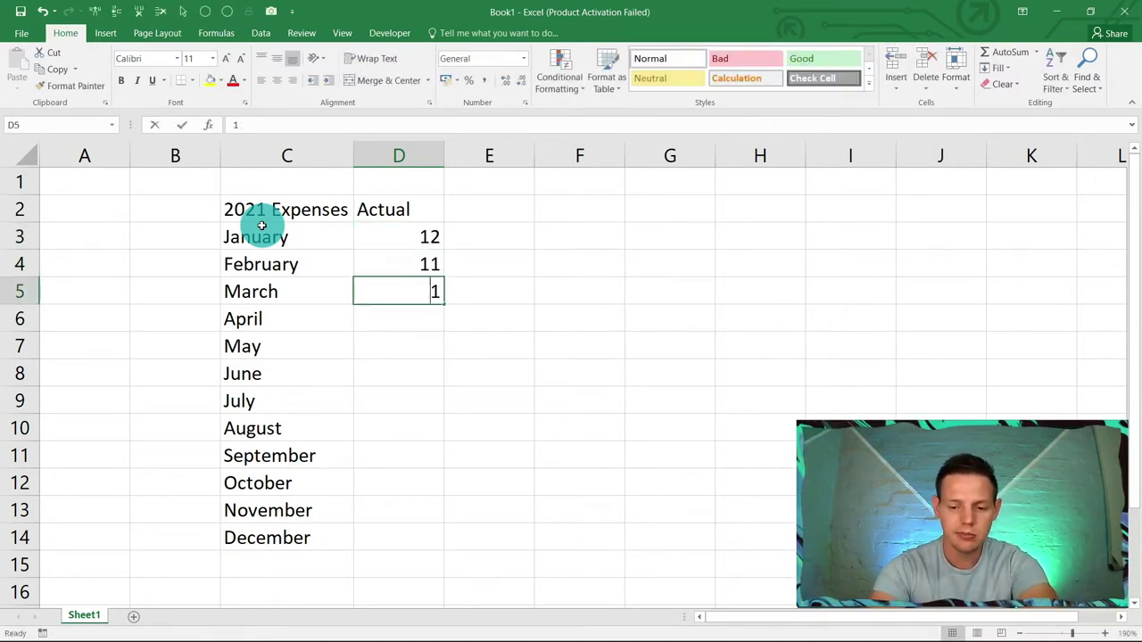
pyautogui.write('0')
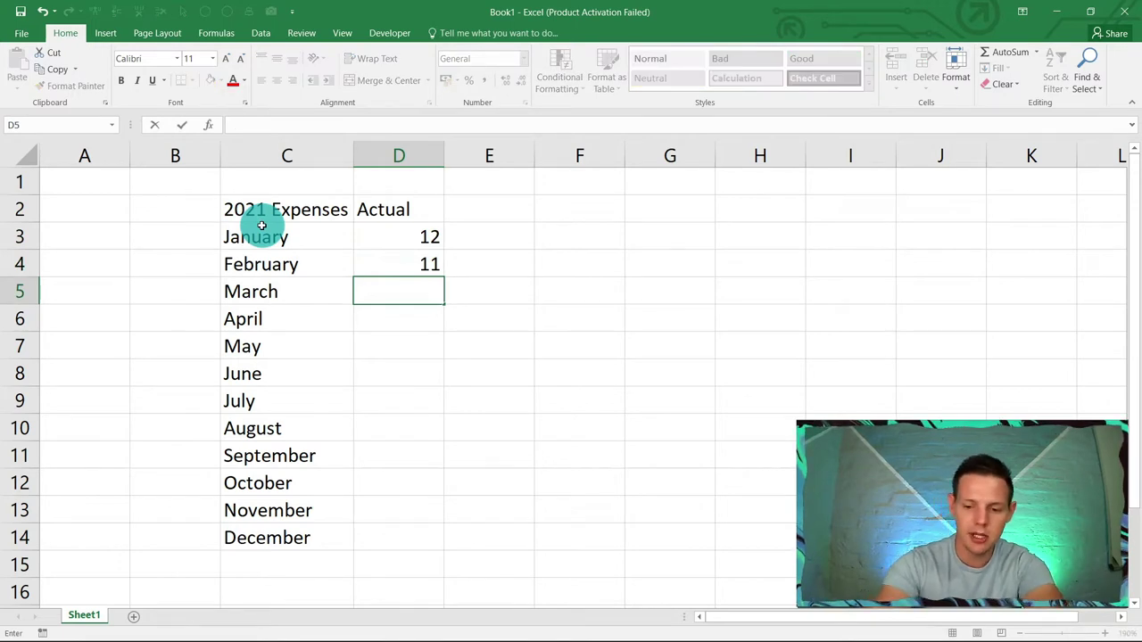
pyautogui.write('10')
pyautogui.press('Return')
pyautogui.write('5')
pyautogui.press('Return')
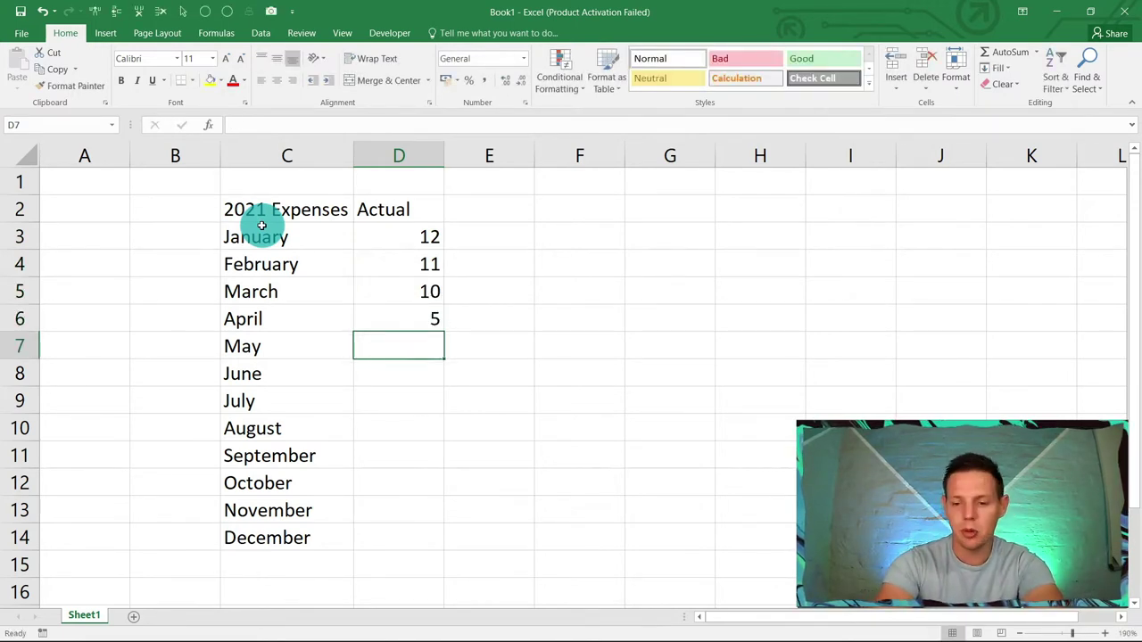
# - Enter the actual values for May through September in D7:D11 as 6, 6, 7, 8 and 9
pyautogui.write('6')
pyautogui.press('Return')
pyautogui.write('6')
pyautogui.press('Return')
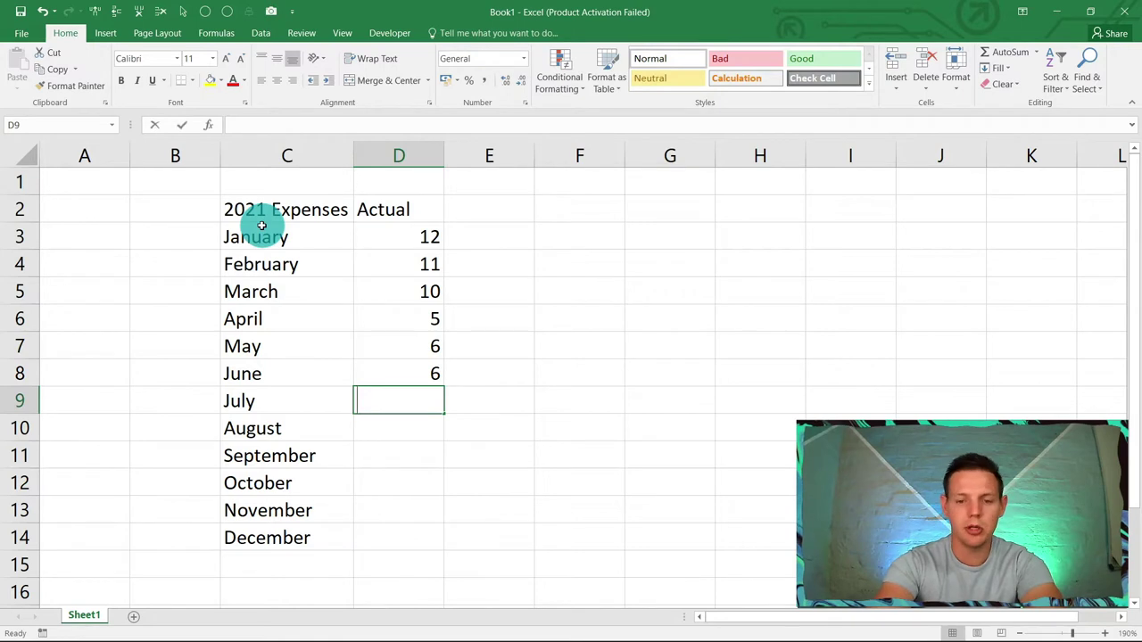
pyautogui.write('7')
pyautogui.press('Return')
pyautogui.write('8')
pyautogui.press('Return')
pyautogui.write('9')
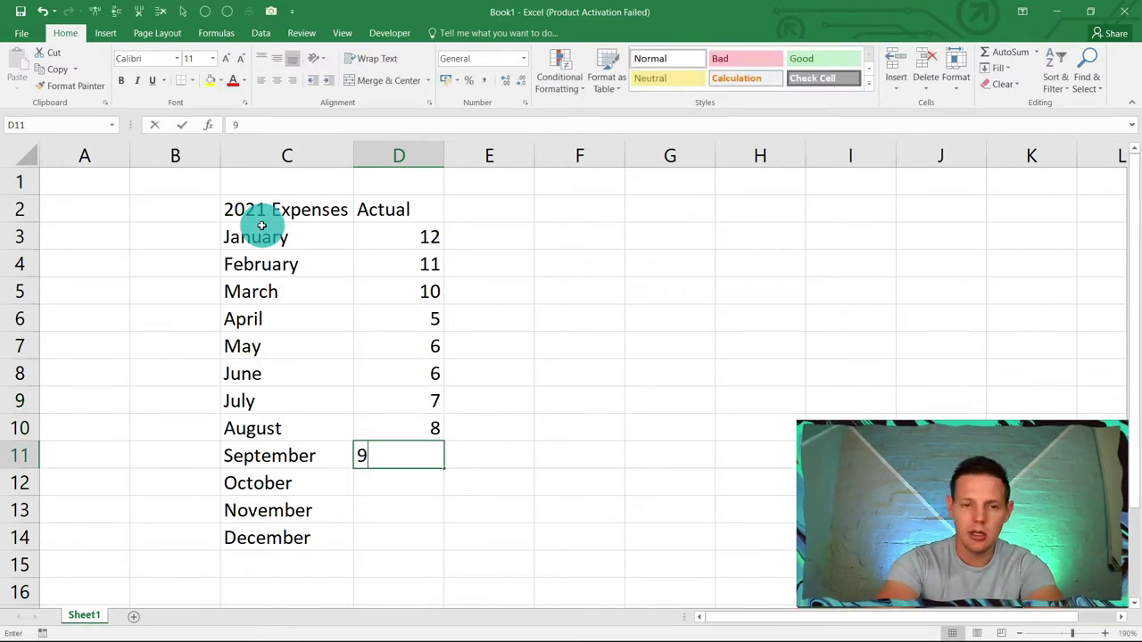
pyautogui.press('Return')
# - Enter the actual values for October through December in D12:D14 as 9, 10 and 11
pyautogui.write('9')
pyautogui.press('Return')
pyautogui.write('10.')
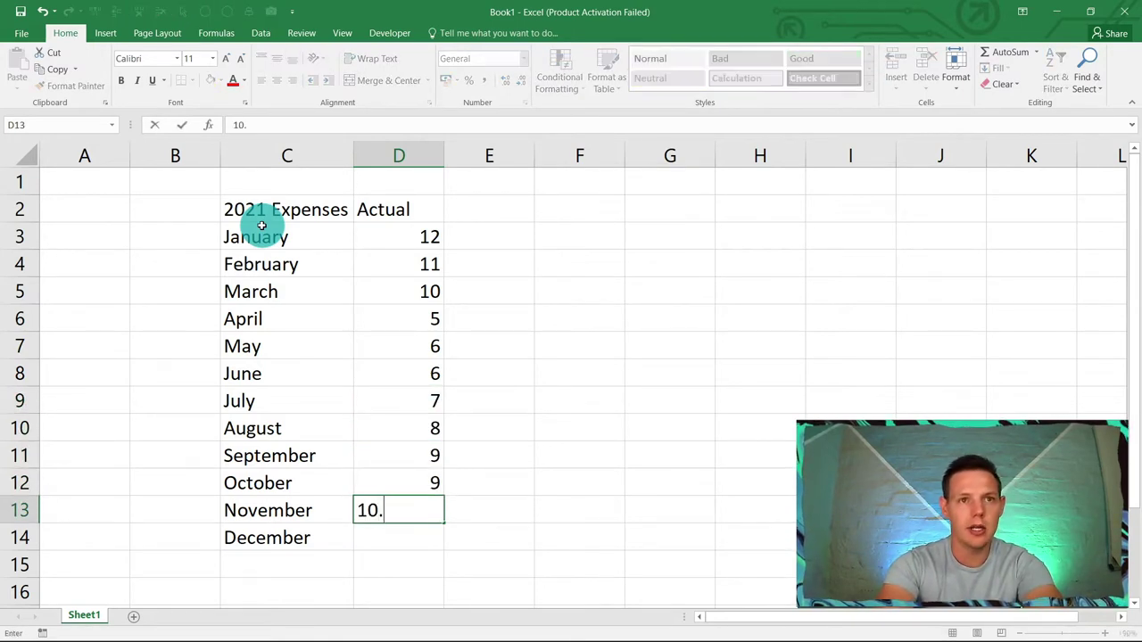
pyautogui.press('Return')
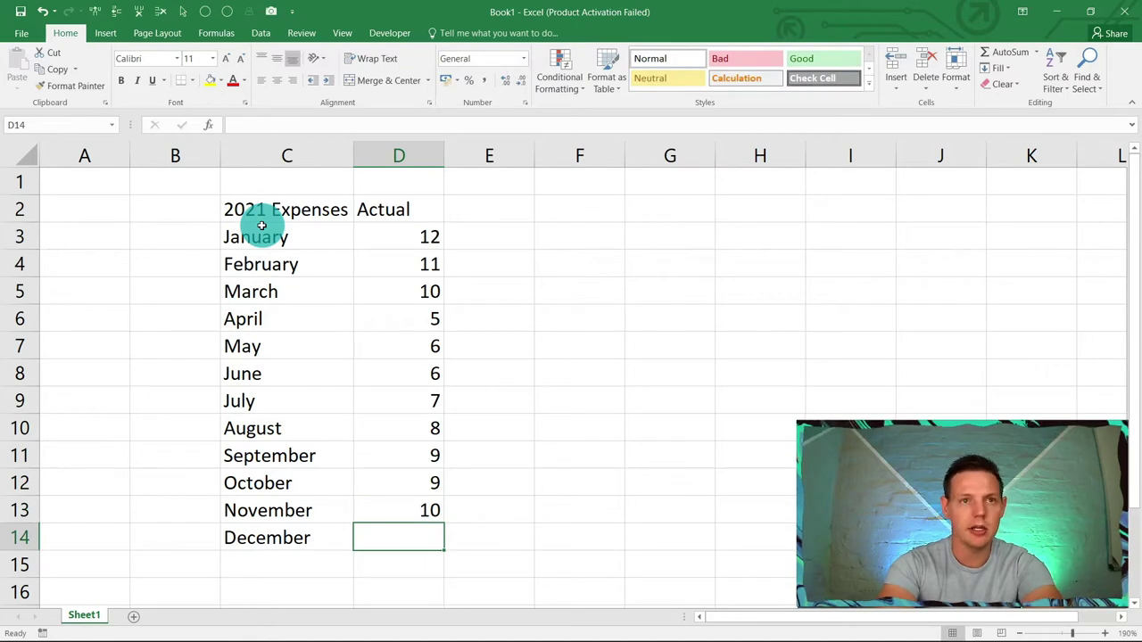
pyautogui.write('11')
pyautogui.press('Return')
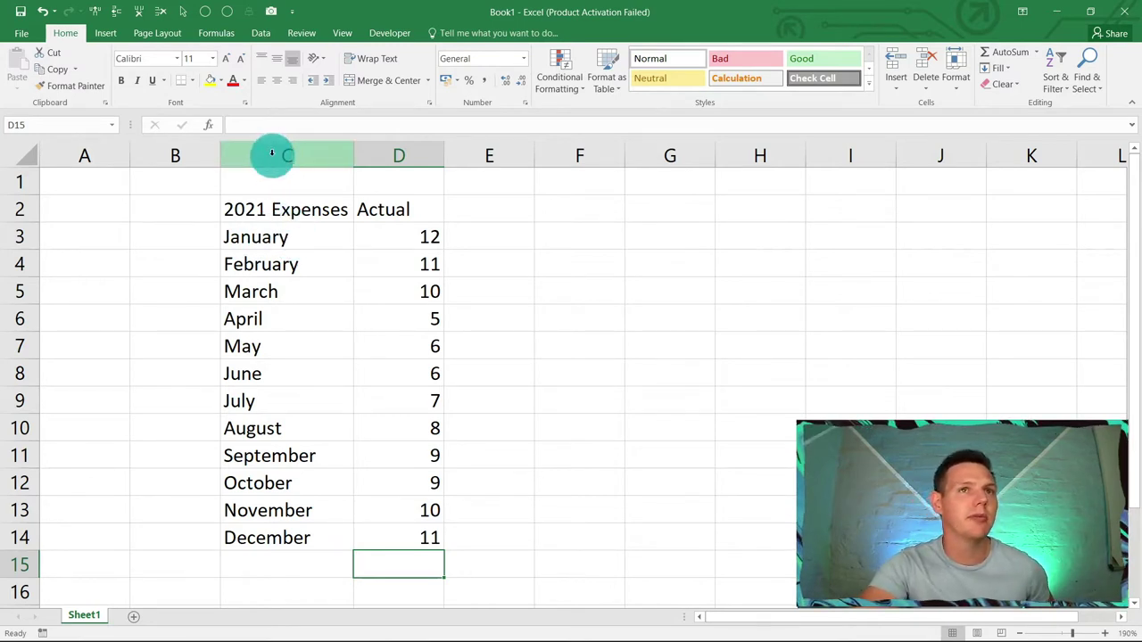
# - Insert a 2-D clustered column chart from the expense data in C2:D14
pyautogui.click(268, 209)
pyautogui.moveTo(269, 209); pyautogui.dragTo(396, 529)
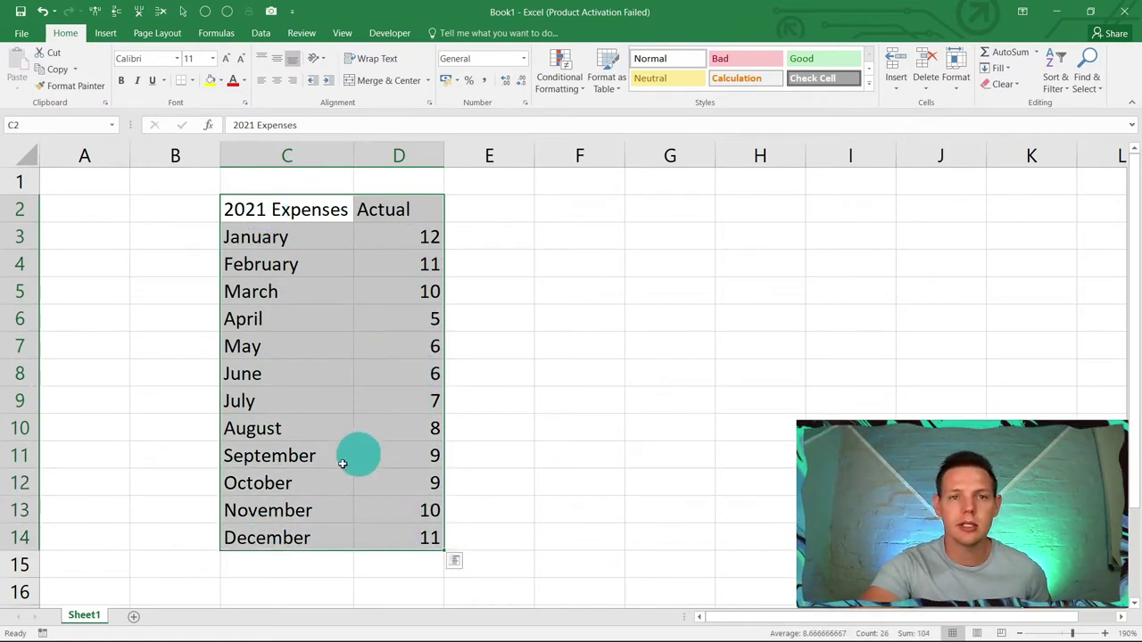
pyautogui.click(255, 209)
pyautogui.moveTo(242, 207); pyautogui.dragTo(392, 535)
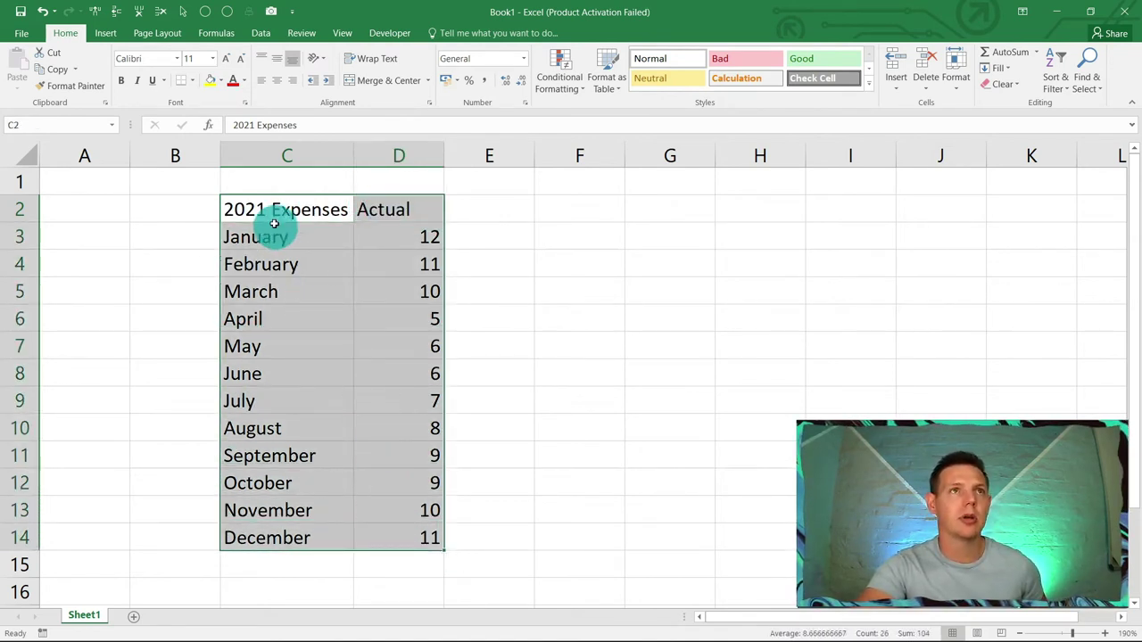
pyautogui.click(105, 34)
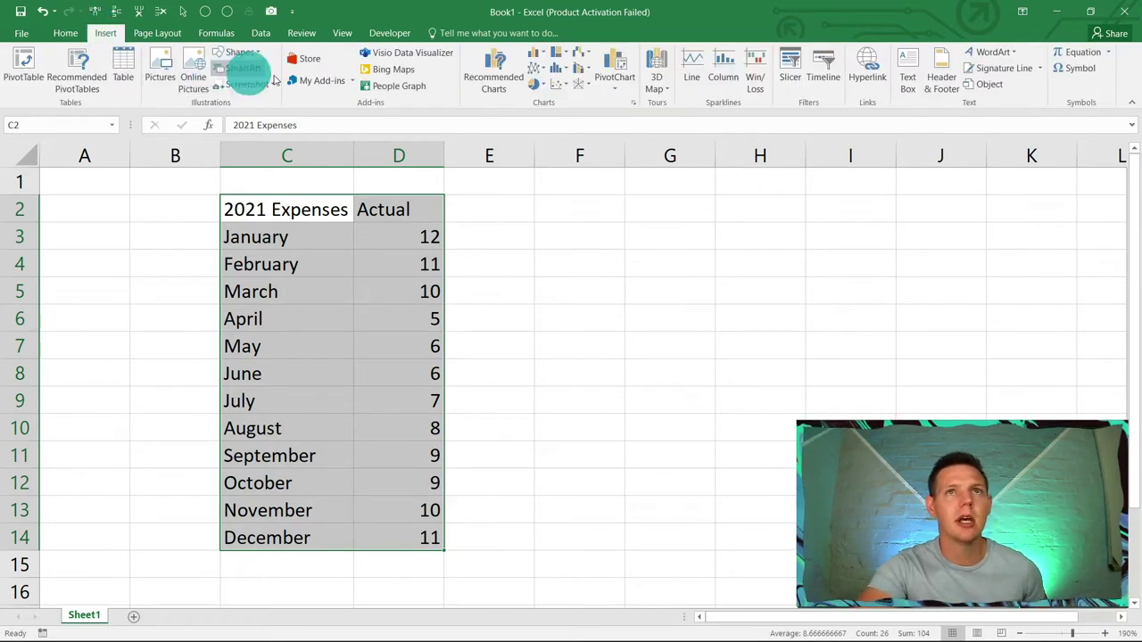
pyautogui.click(541, 57)
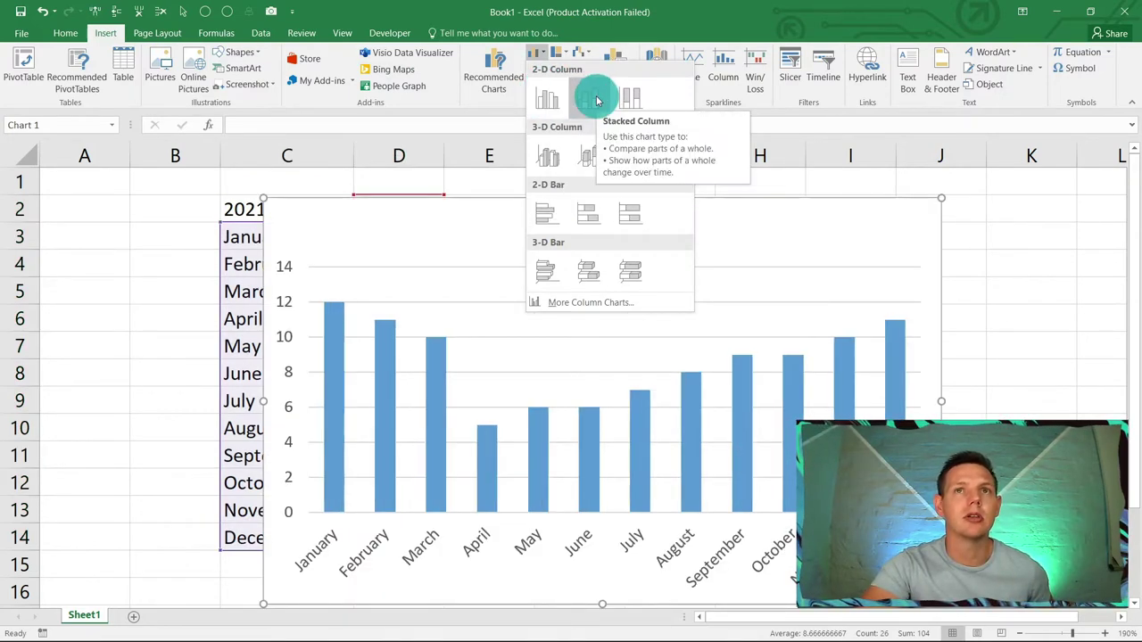
pyautogui.click(544, 97)
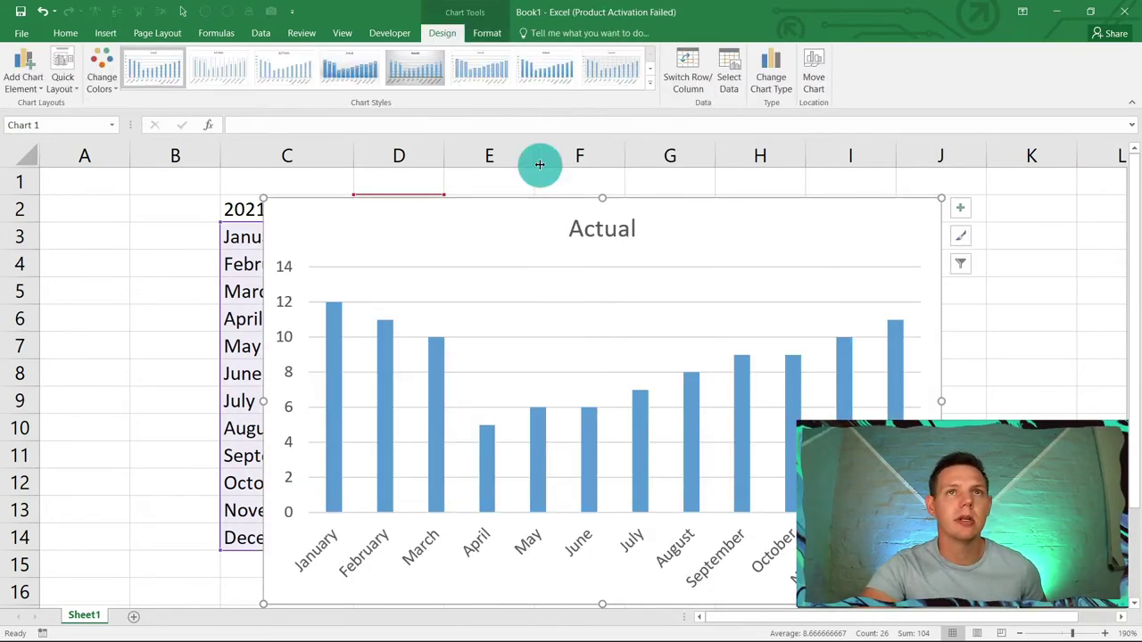
# - Move the column chart beside the data table so it starts at column E, and deselect it
pyautogui.moveTo(522, 203); pyautogui.dragTo(718, 206)
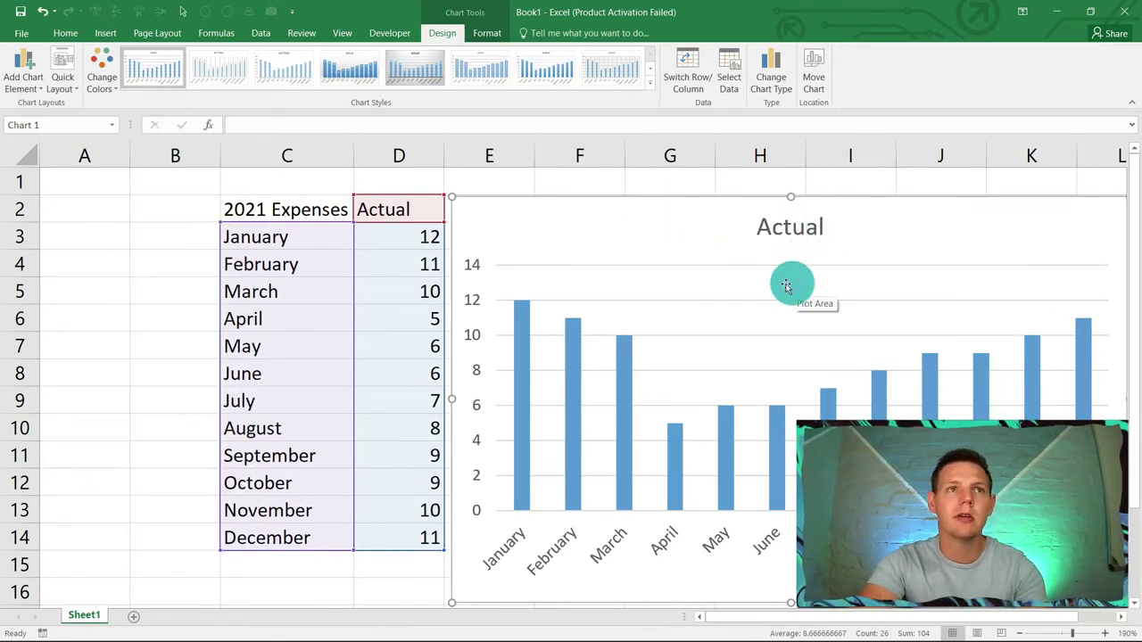
pyautogui.scroll(-3, 794, 286)
pyautogui.scroll(-1, 530, 381)
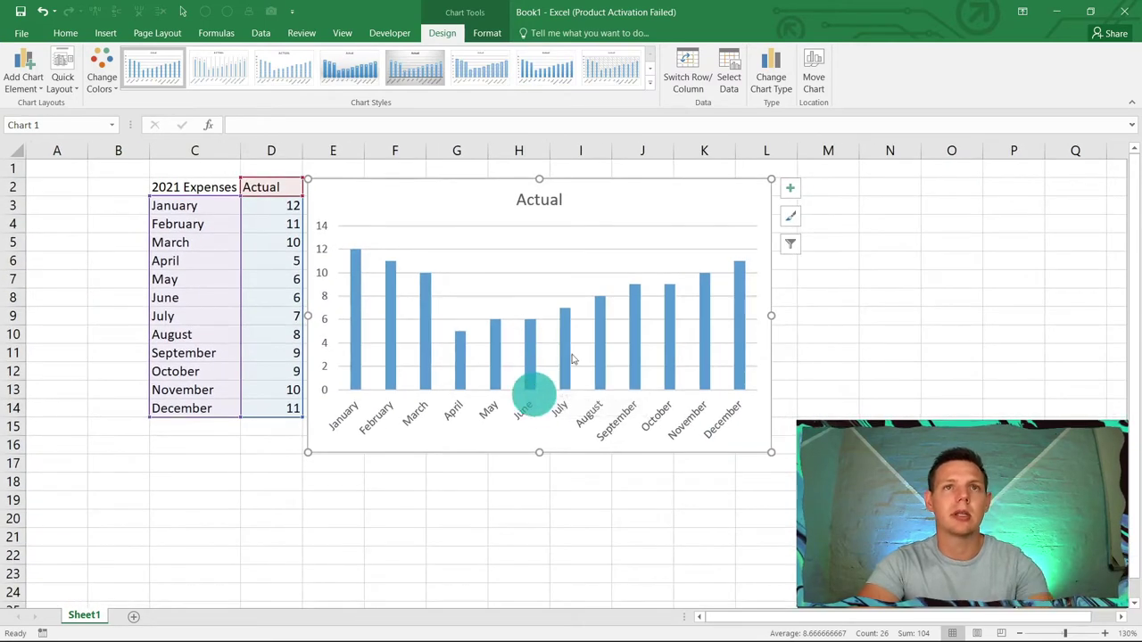
pyautogui.click(866, 331)
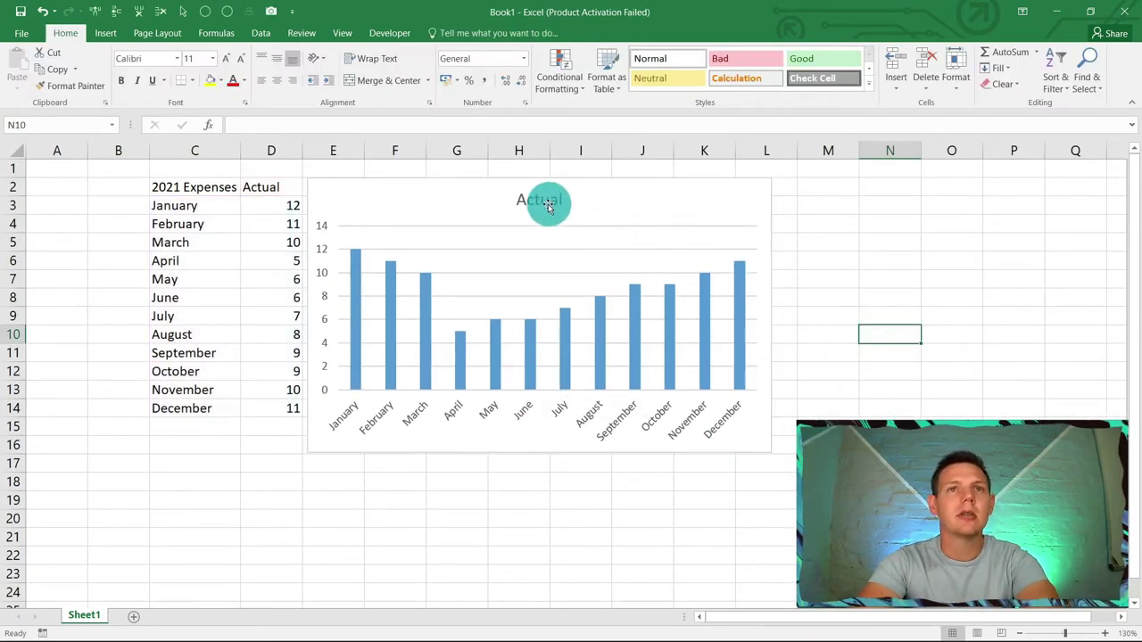
# - Link the chart title to cell C2 with the formula =Sheet1!$C$2
pyautogui.click(539, 201)
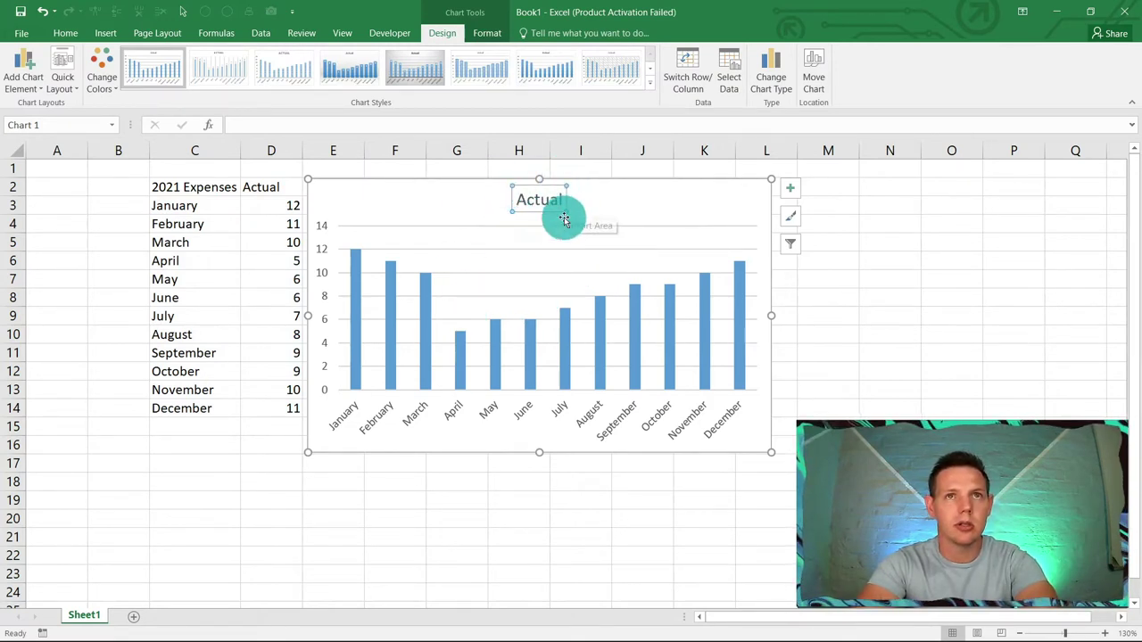
pyautogui.click(277, 125)
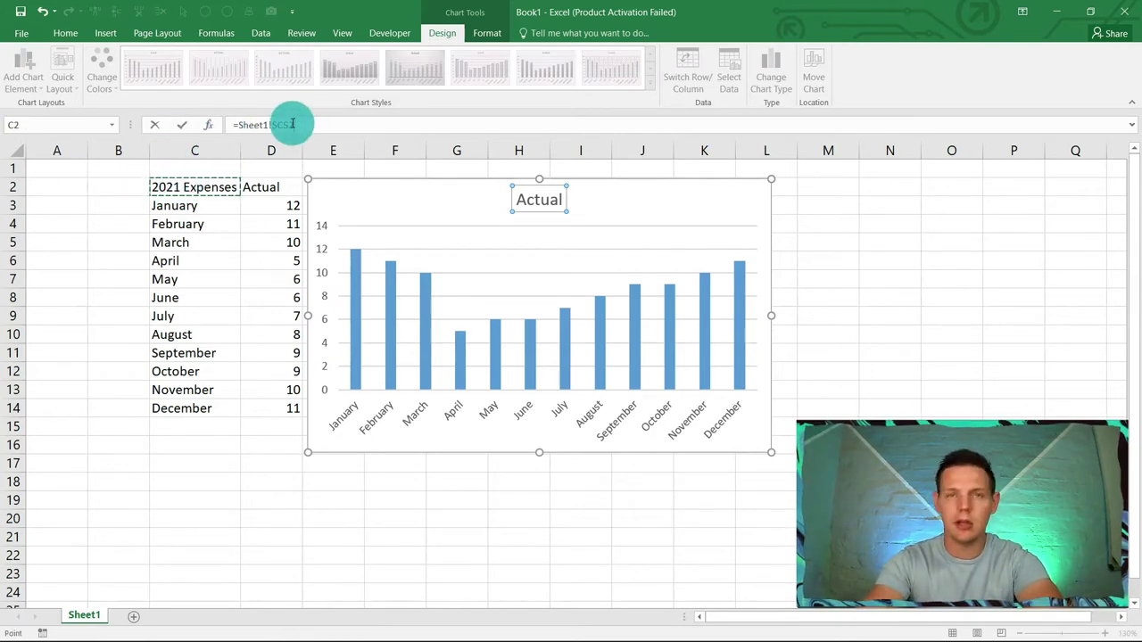
pyautogui.press('Return')
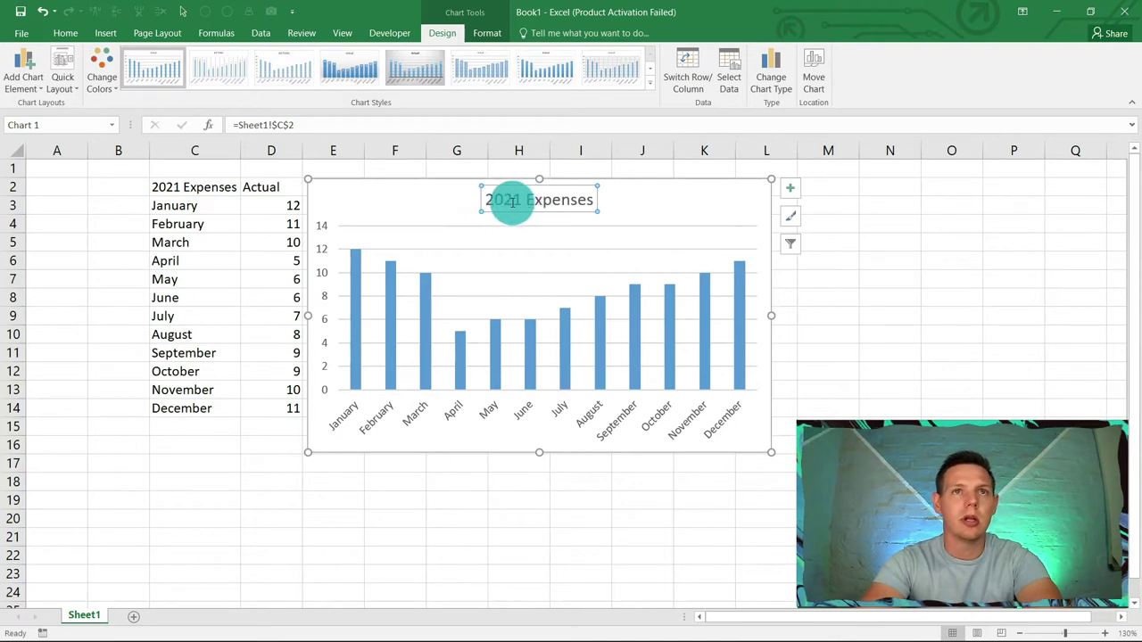
# - Test the linked chart title by changing C2 to 2022 Expenses, and undo that change
pyautogui.click(165, 188)
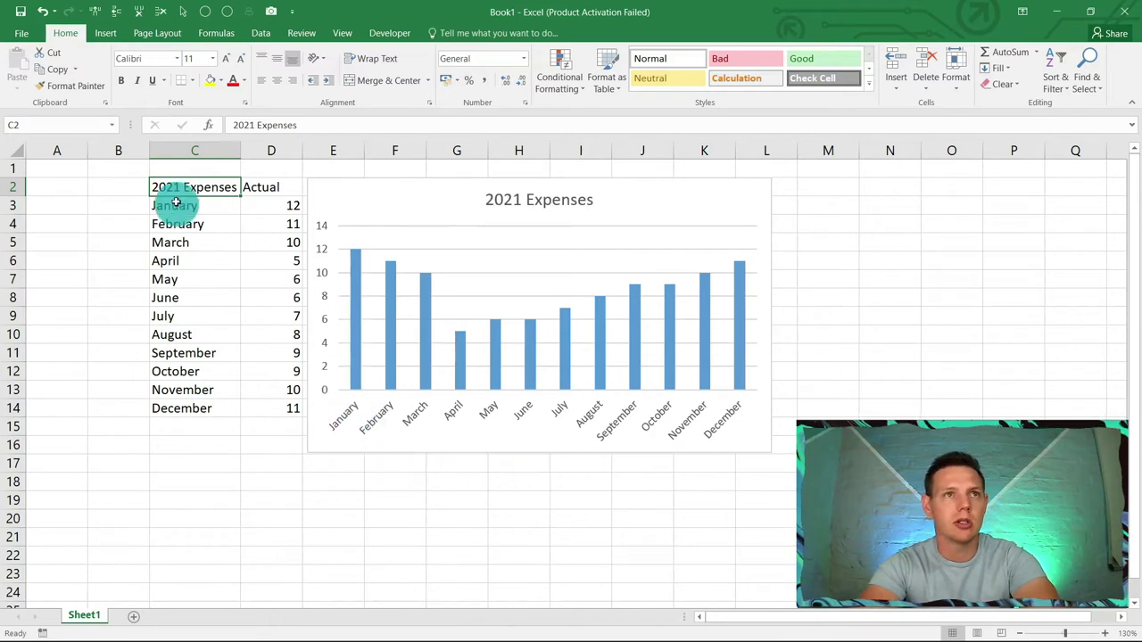
pyautogui.click(255, 125)
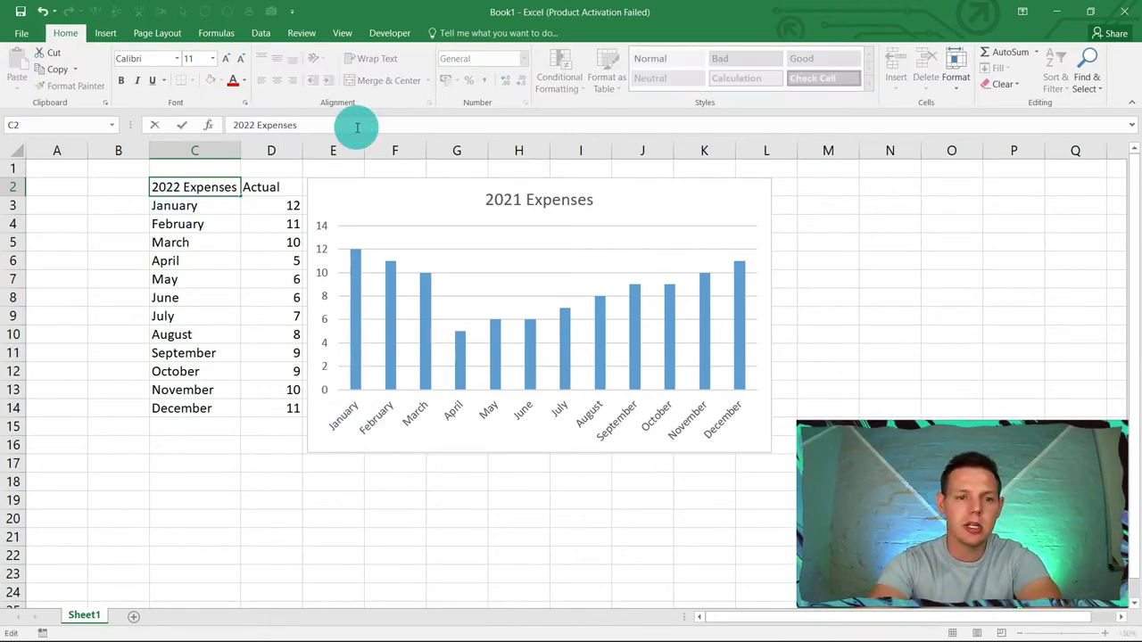
pyautogui.press('Return')
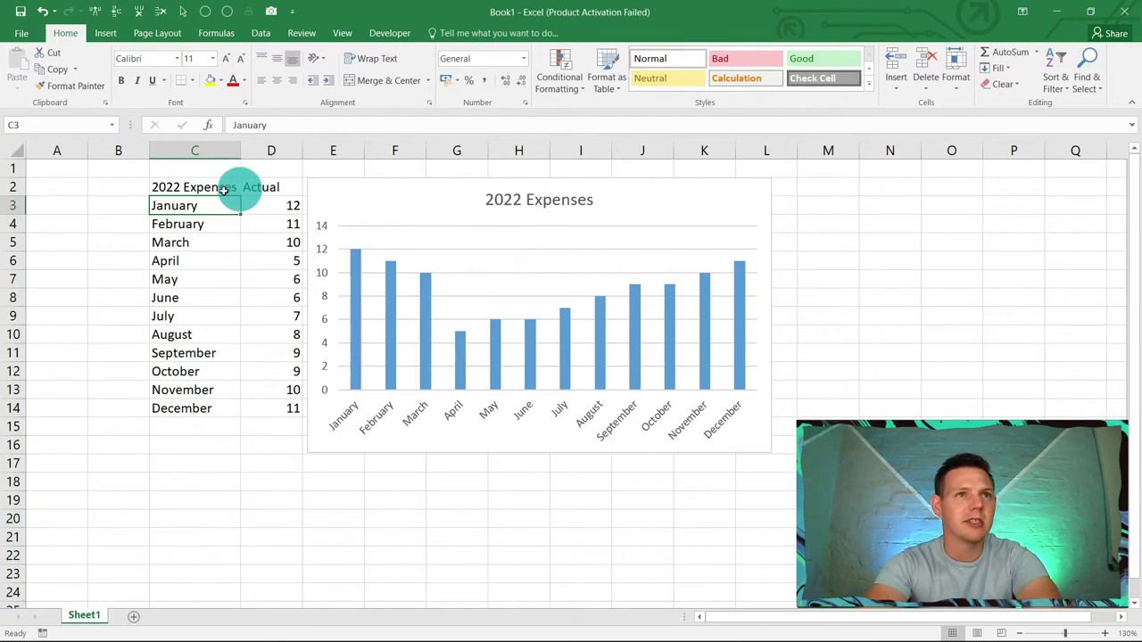
pyautogui.click(41, 12)
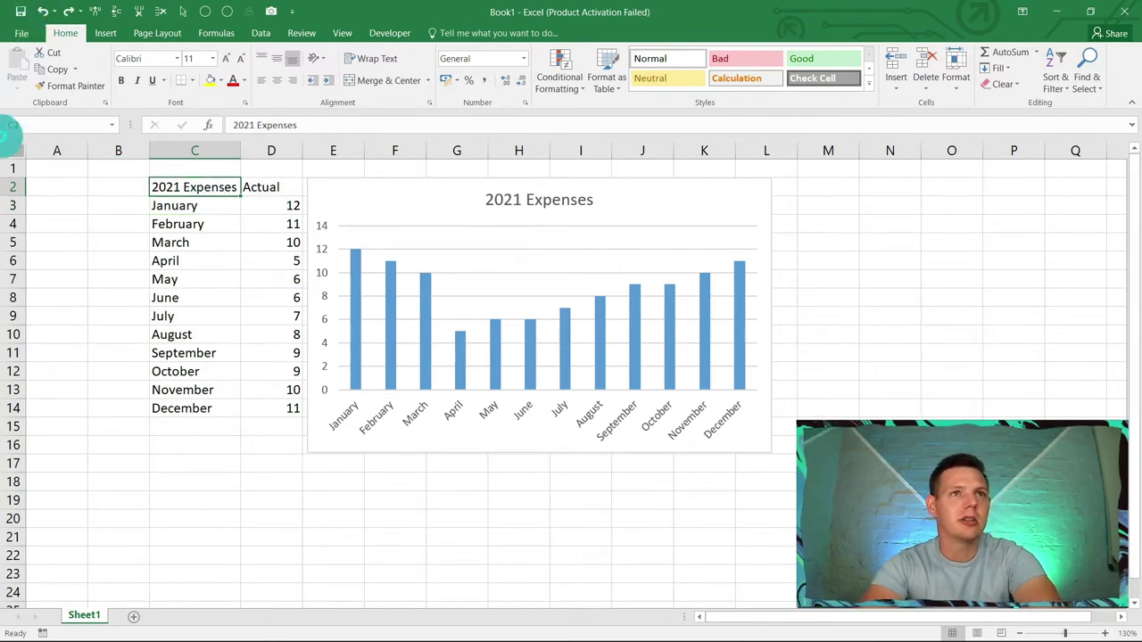
# - Move the chart away from the table to start near column F, and set January's actual value in D3 to 15
pyautogui.moveTo(377, 183); pyautogui.dragTo(422, 184)
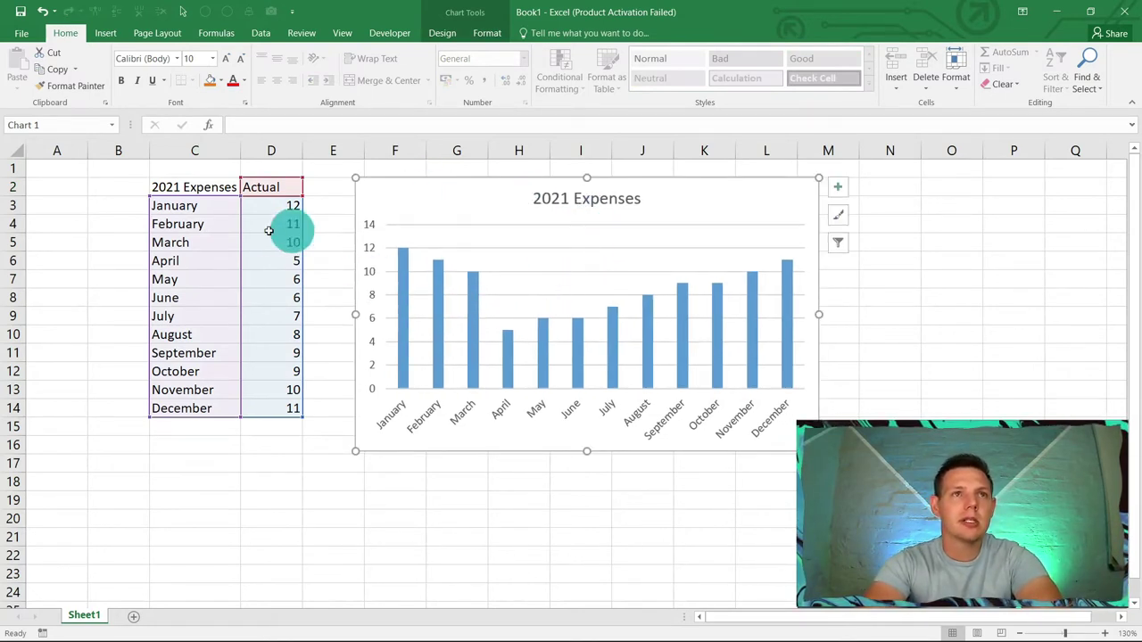
pyautogui.click(256, 207)
pyautogui.write('15')
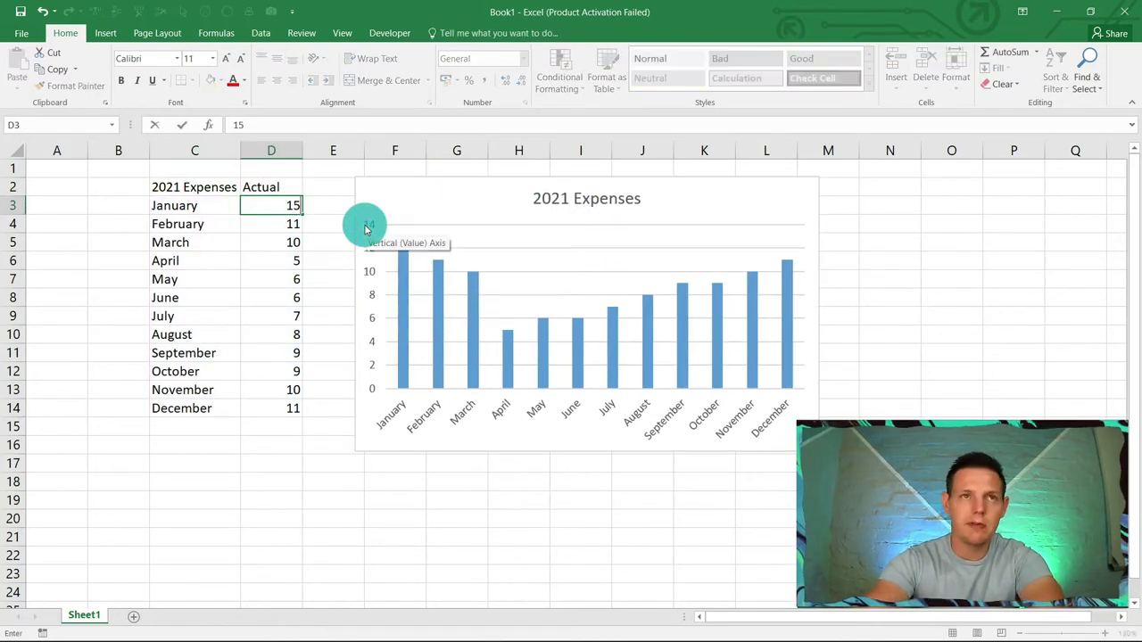
pyautogui.press('Down')
# - Set June's actual value in D8 to 2
pyautogui.press('Down')
pyautogui.press('Down')
pyautogui.press('Down')
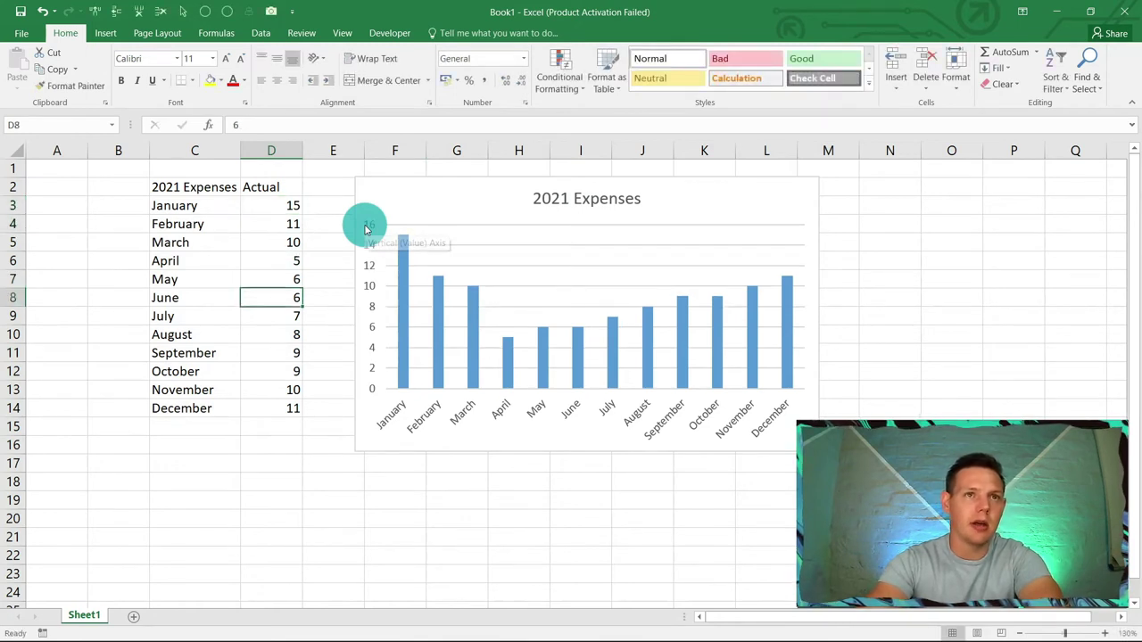
pyautogui.write('2')
pyautogui.press('Return')
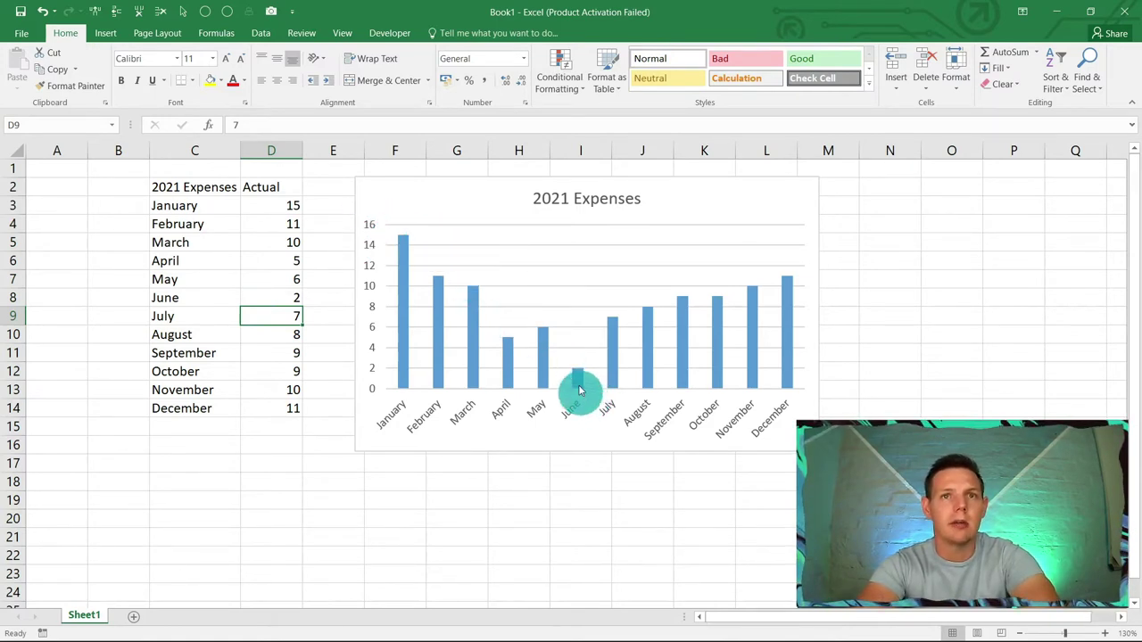
# - Add a linear trendline to the Actual series of the column chart
pyautogui.doubleClick(449, 189)
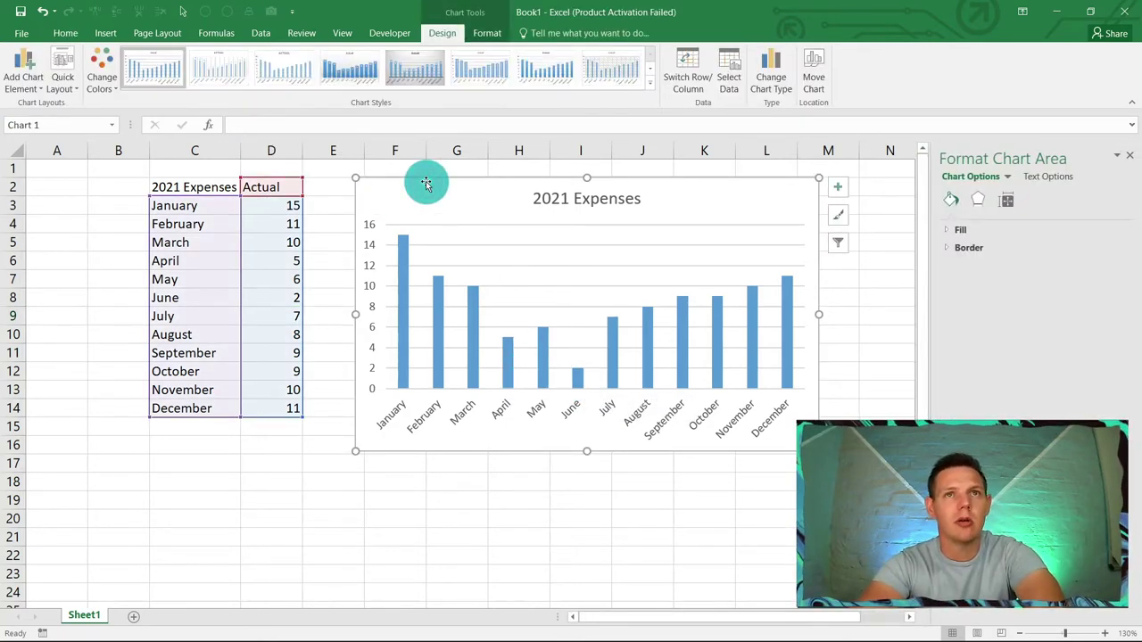
pyautogui.click(17, 79)
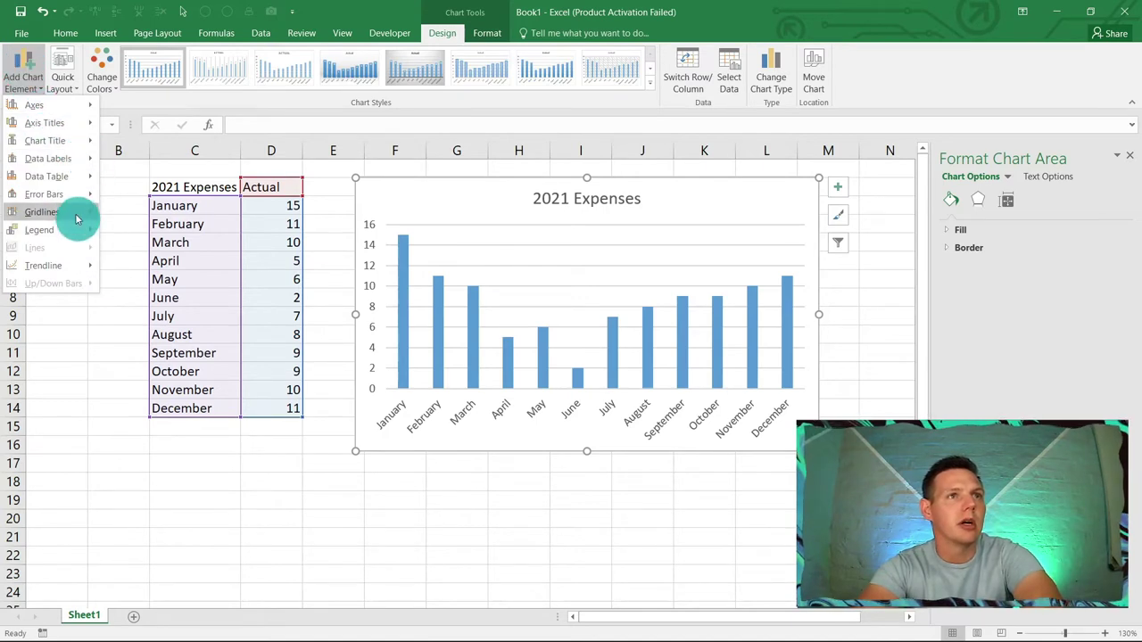
pyautogui.click(75, 219)
pyautogui.moveTo(78, 175)
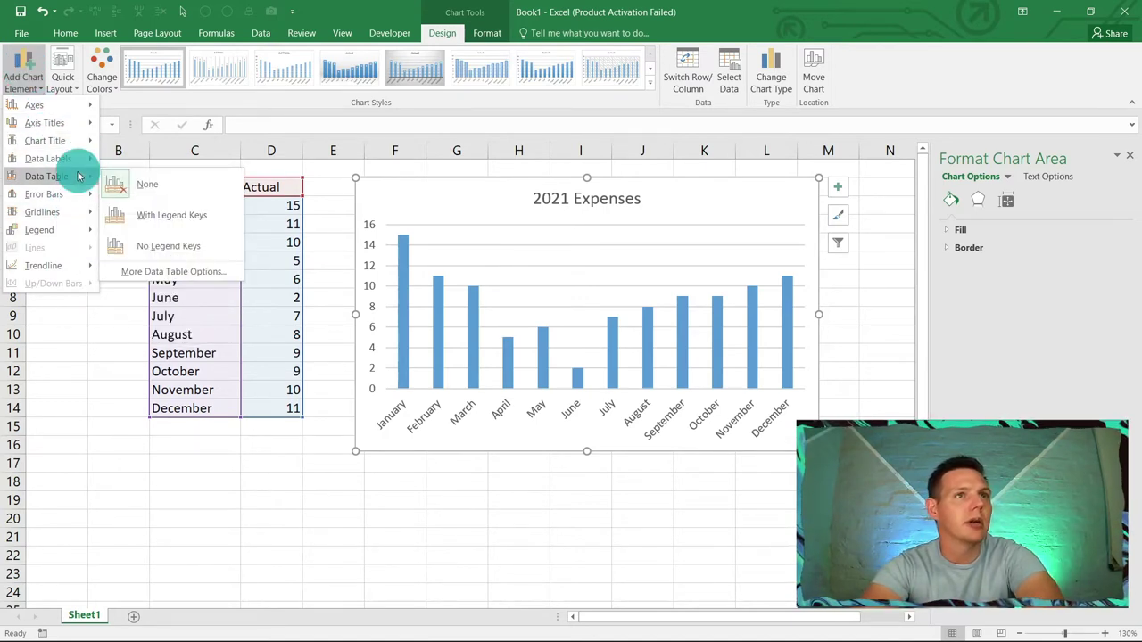
pyautogui.moveTo(75, 197)
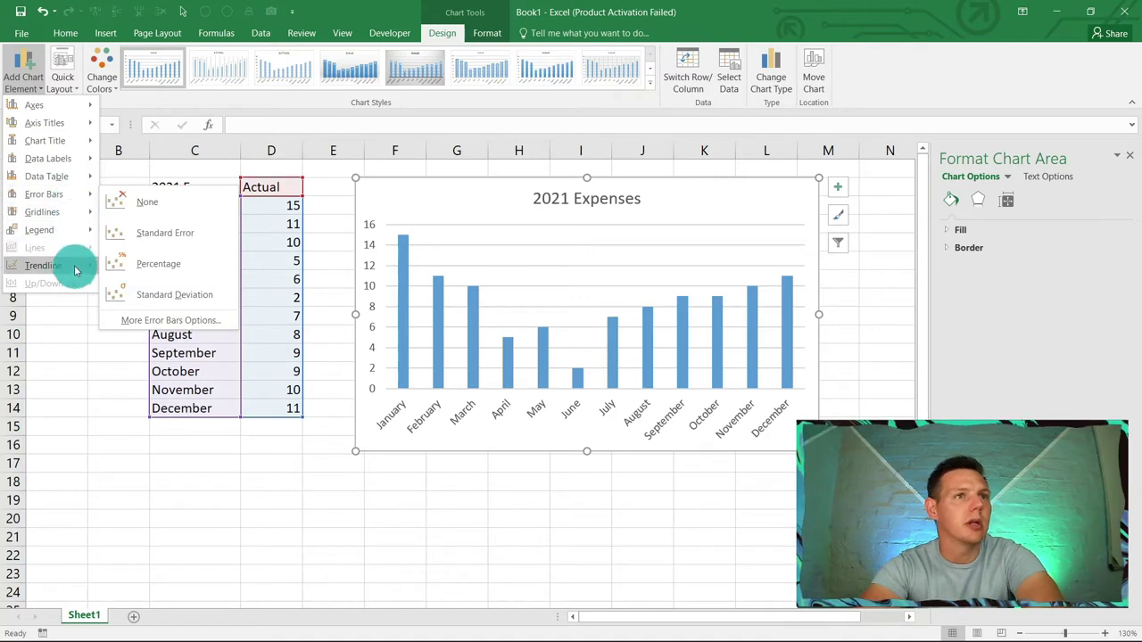
pyautogui.moveTo(78, 264)
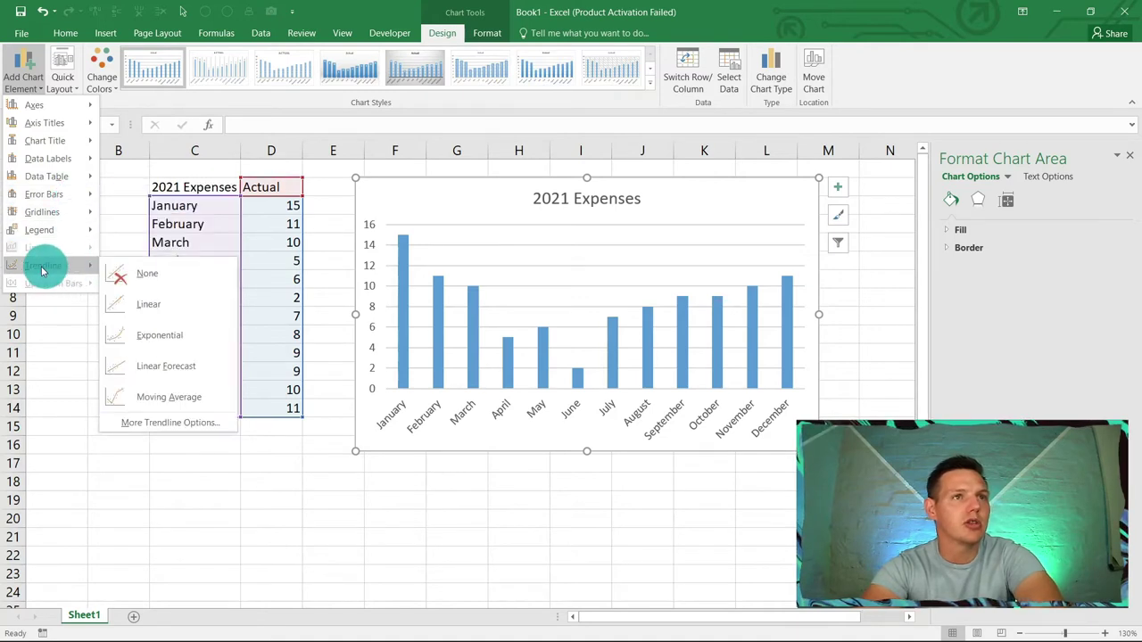
pyautogui.click(195, 310)
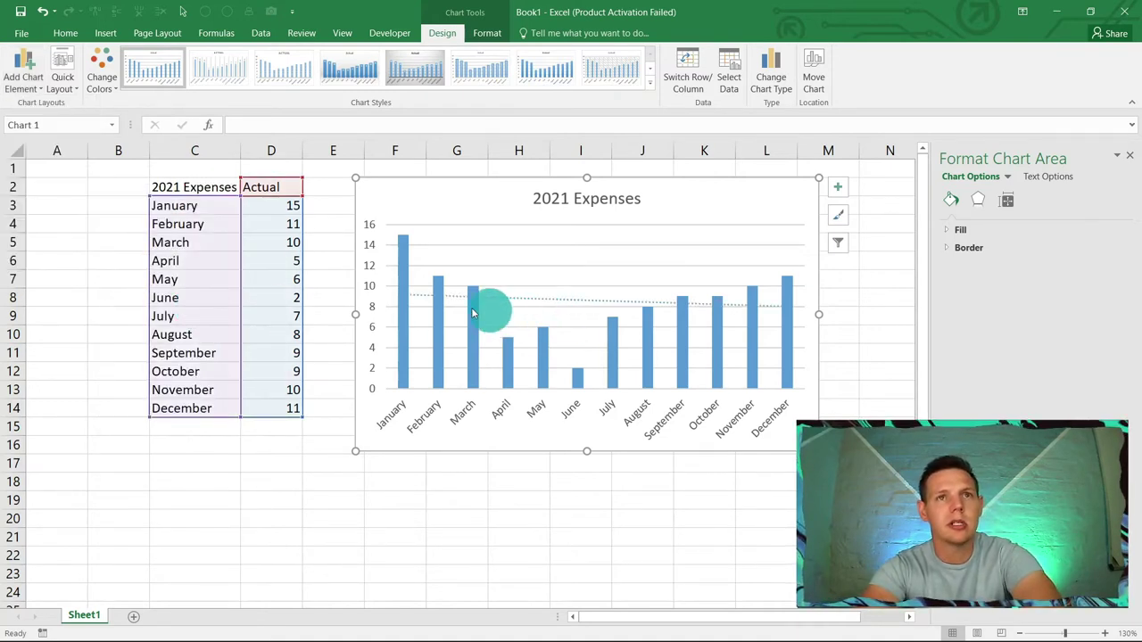
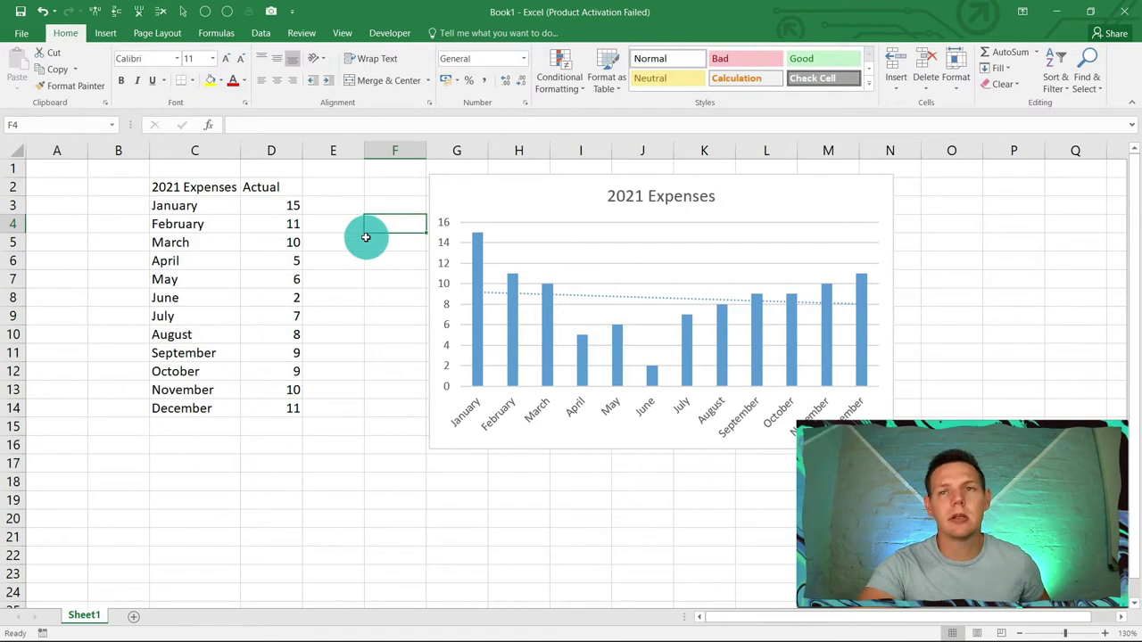
# - Insert a blank column D between the month names and the Actual values
pyautogui.click(277, 150)
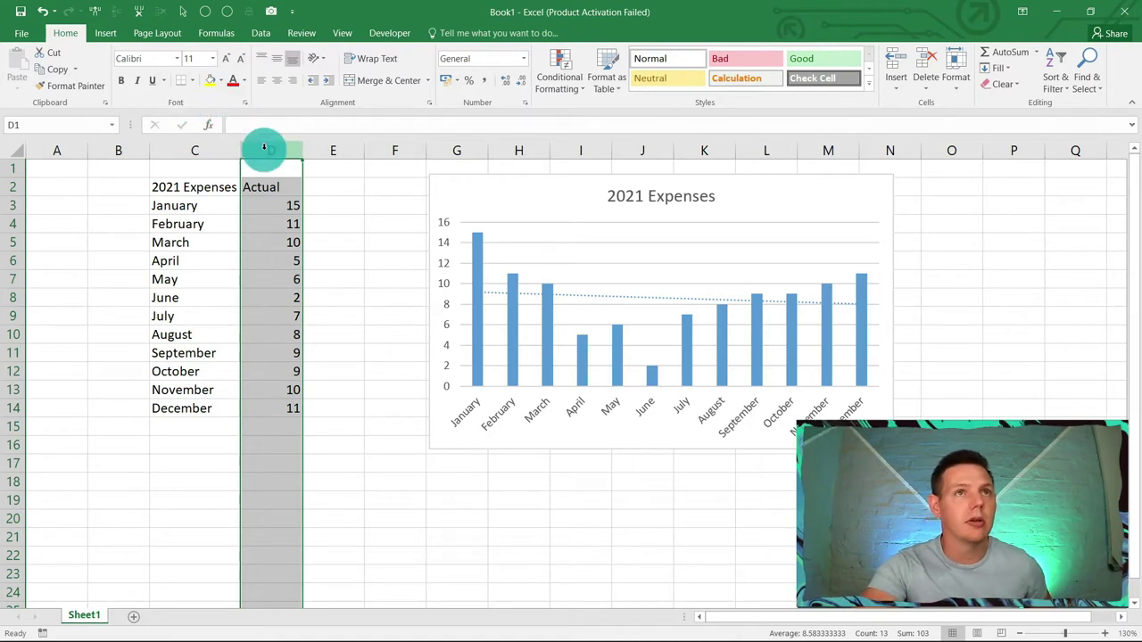
pyautogui.rightClick(267, 149)
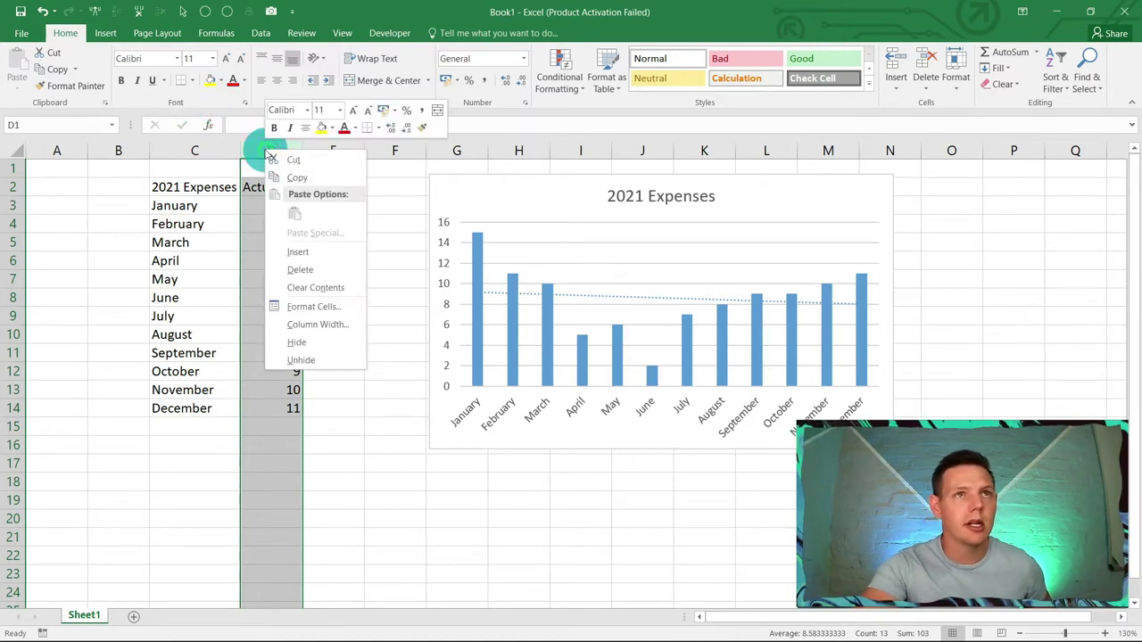
pyautogui.click(320, 260)
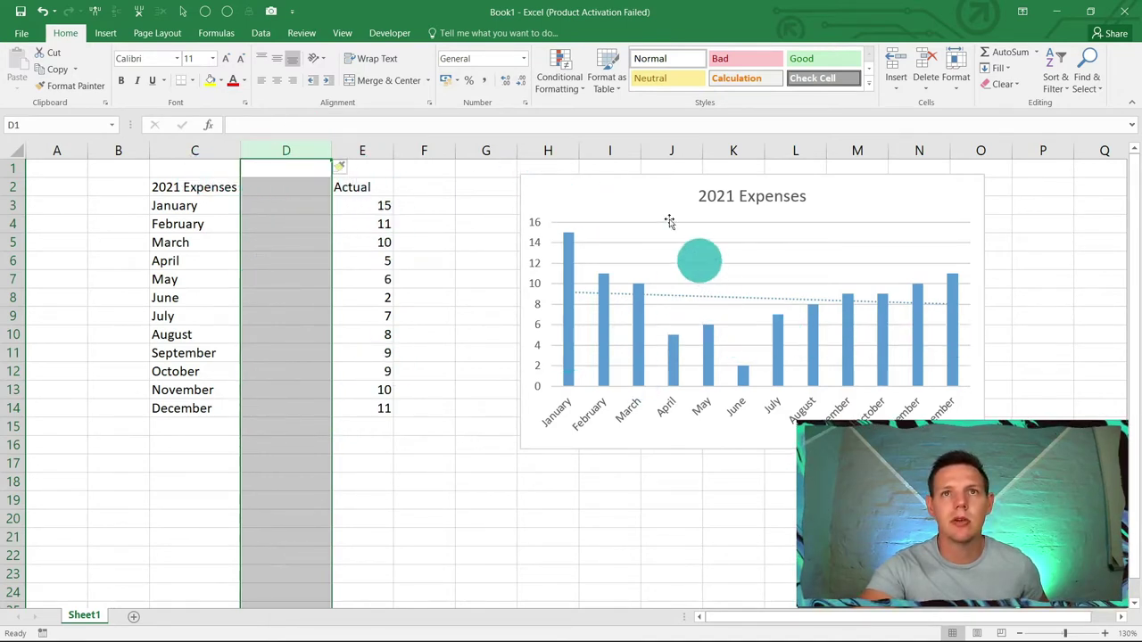
# - Enter the header Budget in cell D2 of the blank column
pyautogui.click(284, 223)
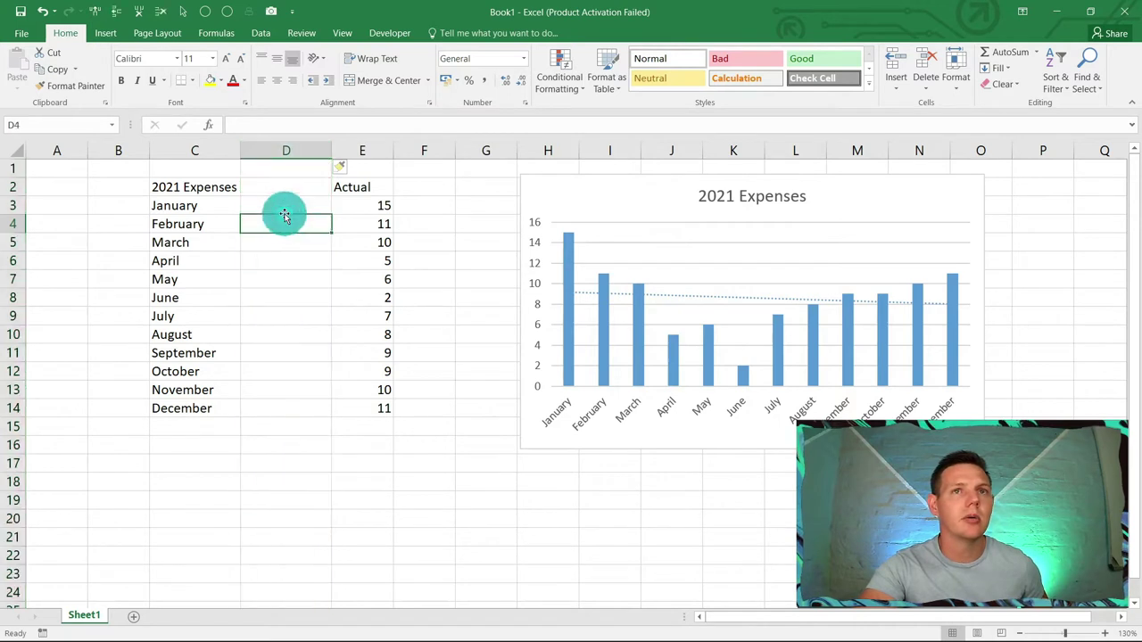
pyautogui.click(322, 185)
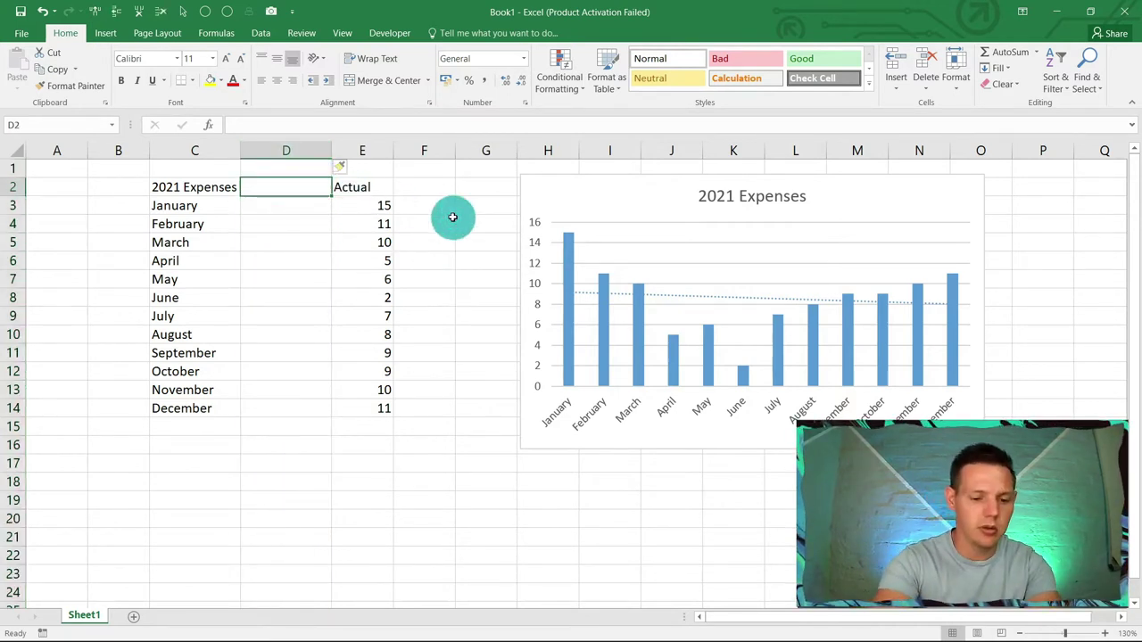
pyautogui.write('Budget')
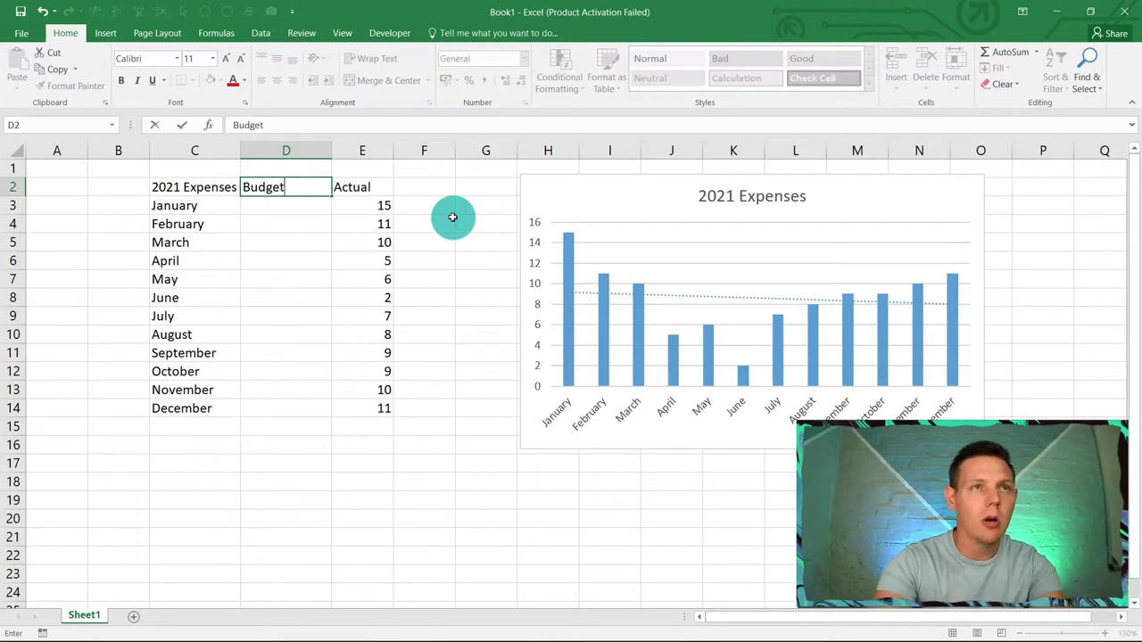
pyautogui.press('Return')
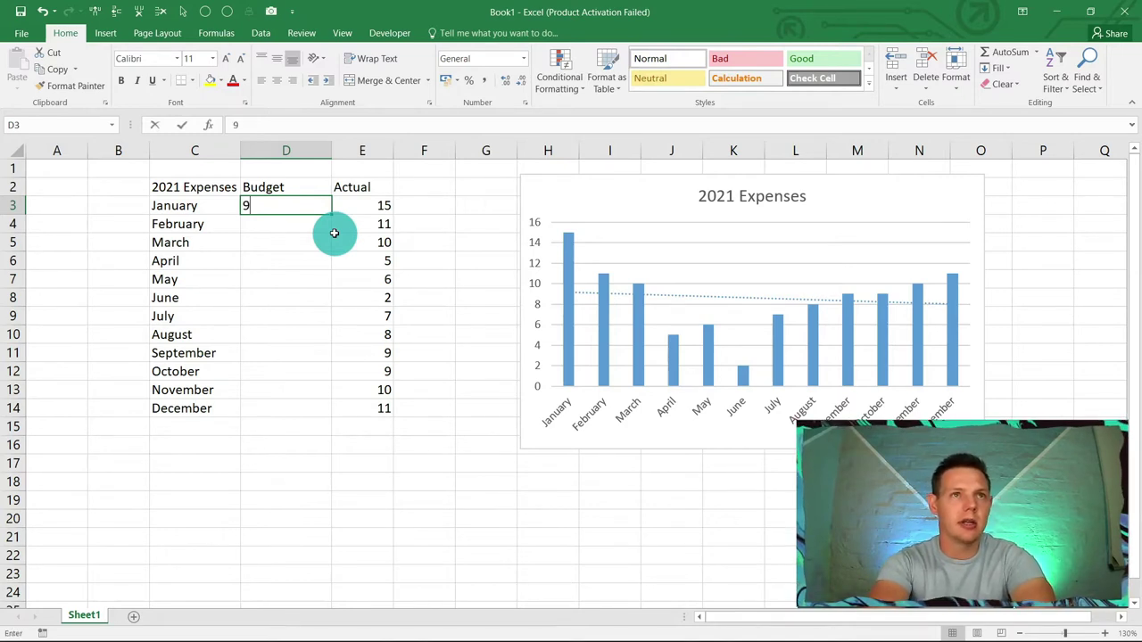
# - Enter the budget value 9 for January and February in D3 and D4
pyautogui.press('Return')
pyautogui.press('Return')
pyautogui.press('Return')
pyautogui.click(301, 206)
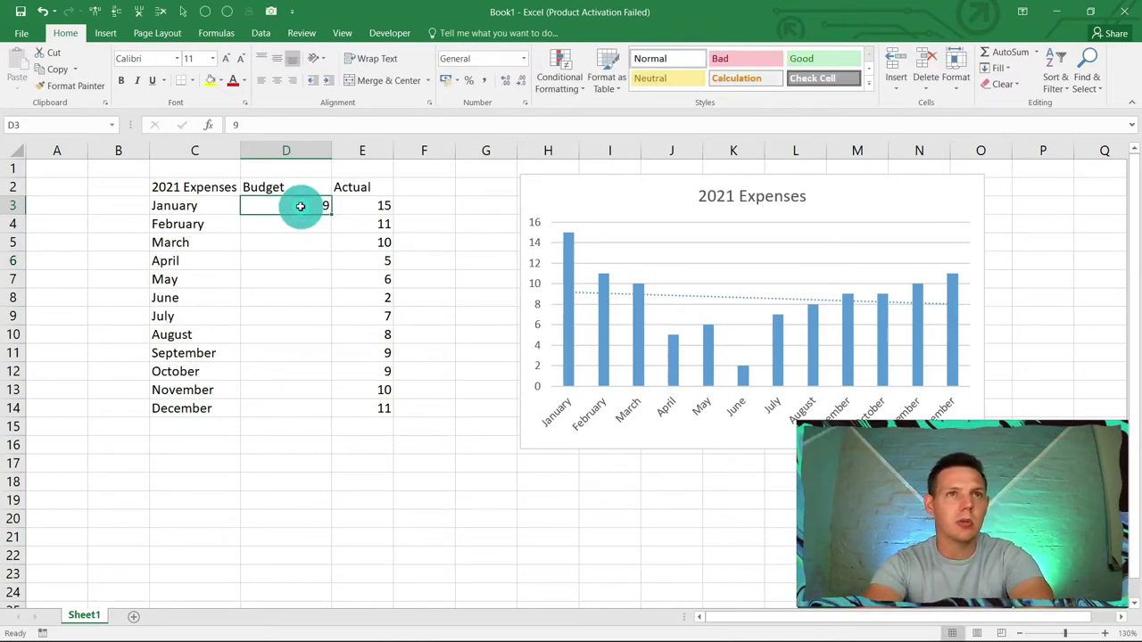
pyautogui.click(302, 222)
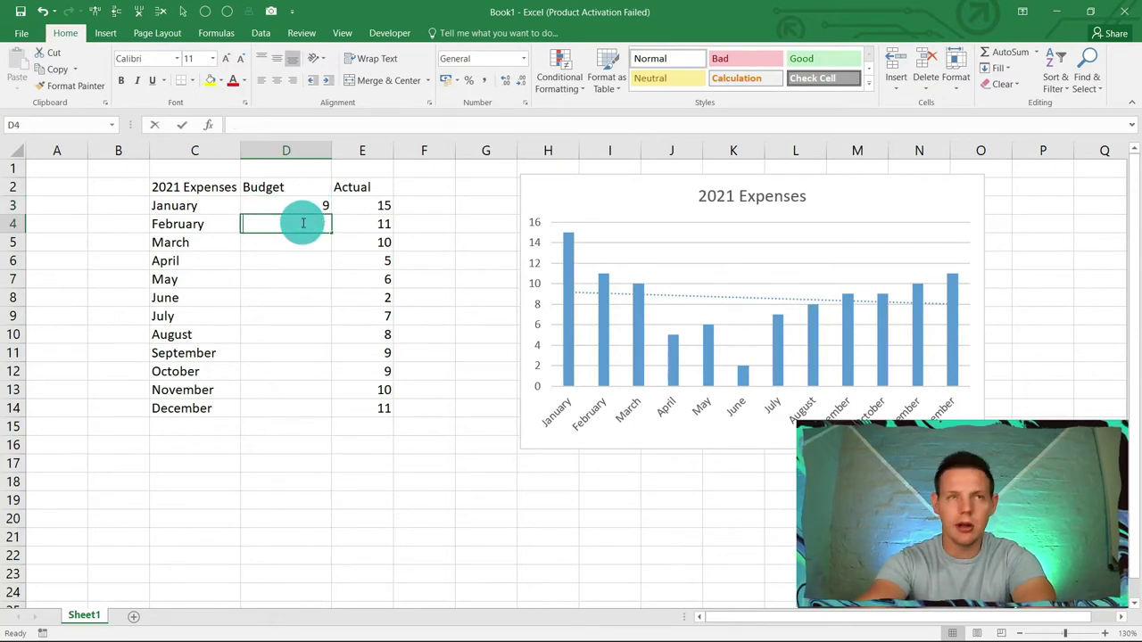
pyautogui.write('9')
pyautogui.press('Return')
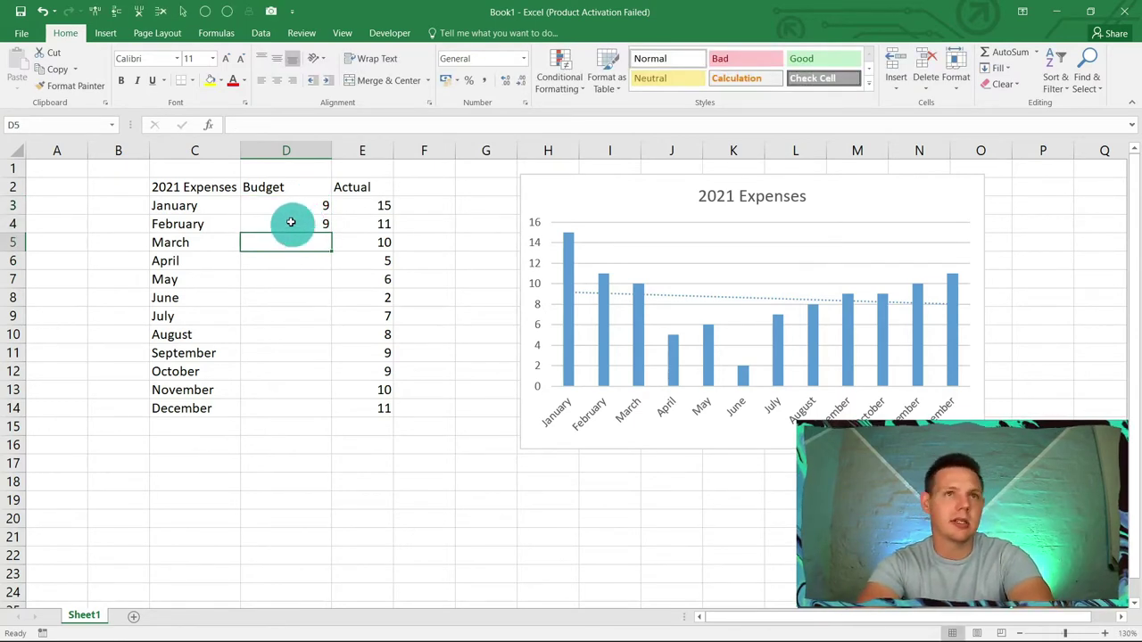
# - Fill the budget values from D3:D4 down through December in D14
pyautogui.click(283, 205)
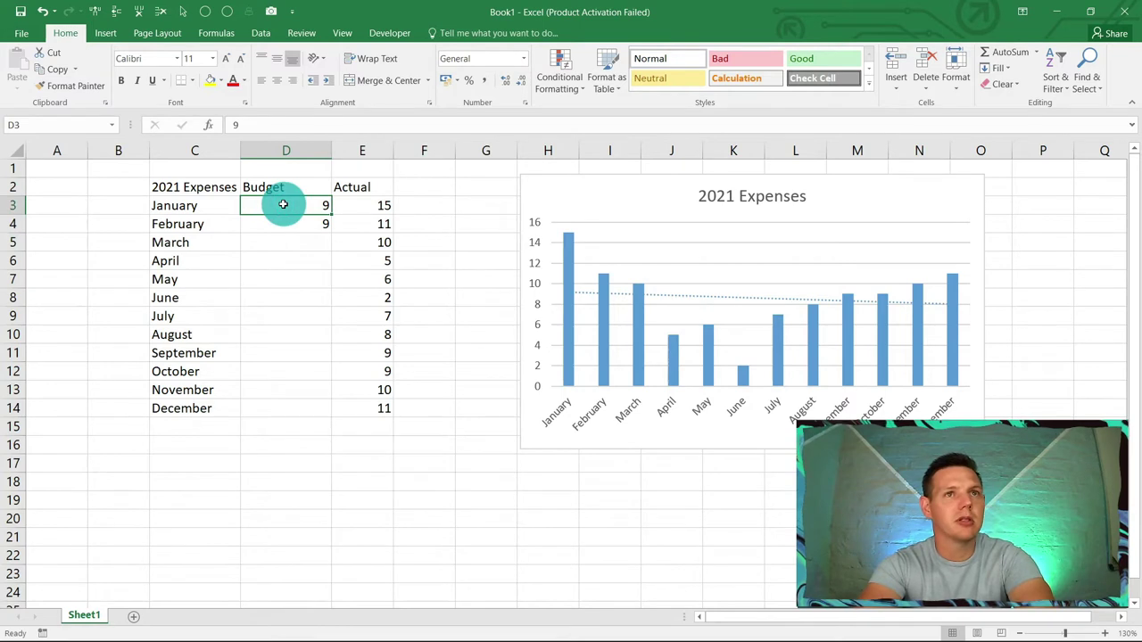
pyautogui.moveTo(283, 205); pyautogui.dragTo(283, 217)
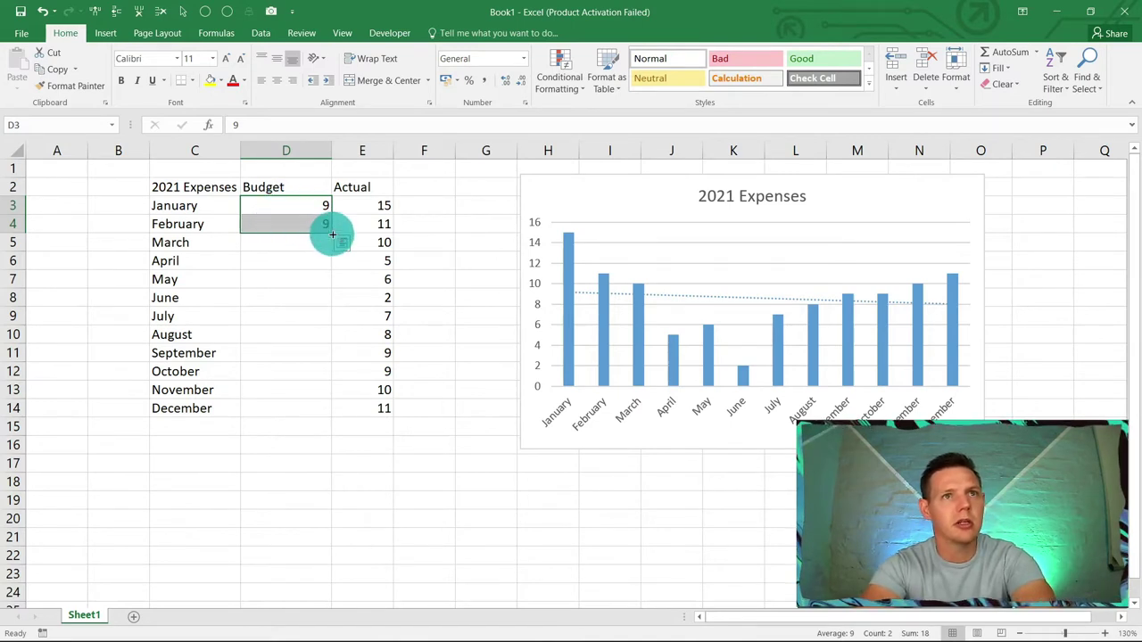
pyautogui.moveTo(331, 233); pyautogui.dragTo(334, 420)
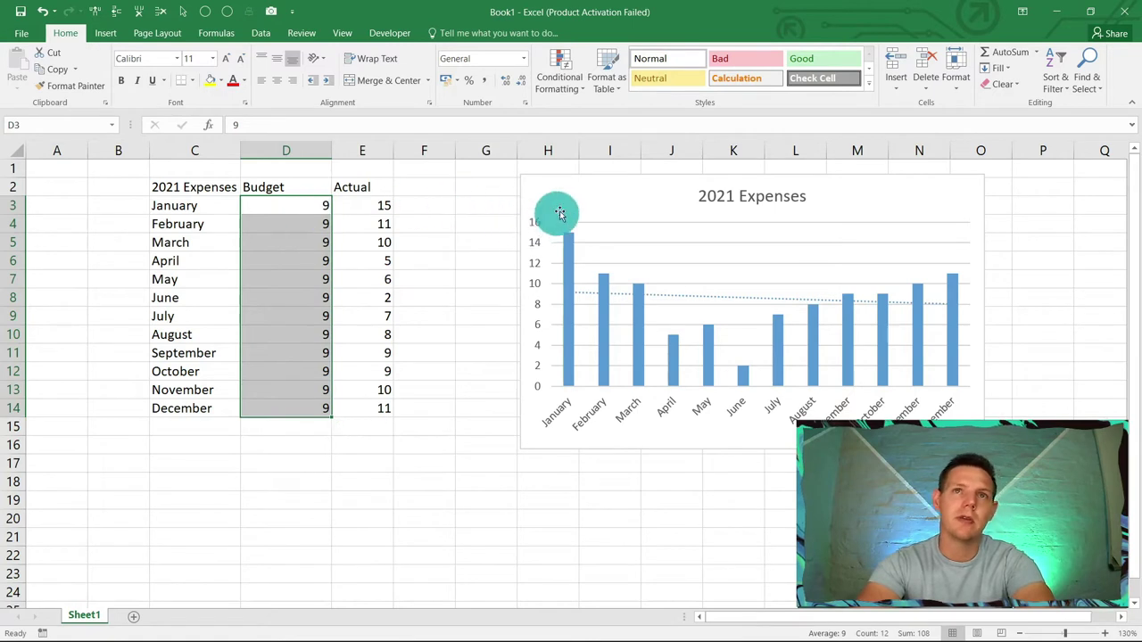
# - Move the expenses chart beside the table and remove its trendline
pyautogui.click(582, 187)
pyautogui.moveTo(582, 188); pyautogui.dragTo(480, 191)
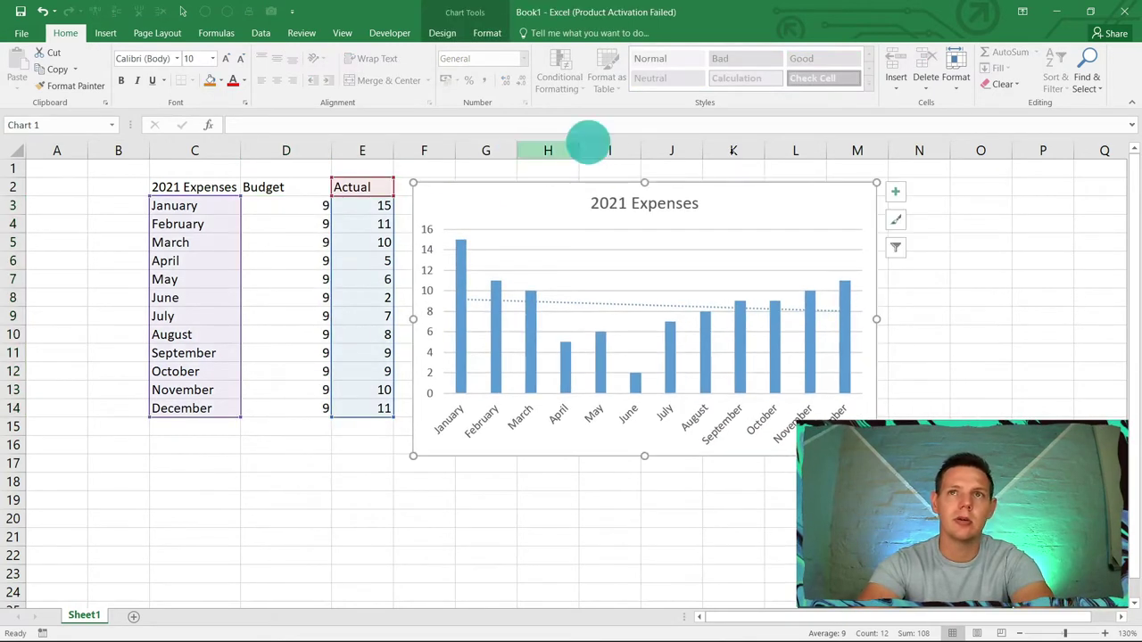
pyautogui.doubleClick(503, 185)
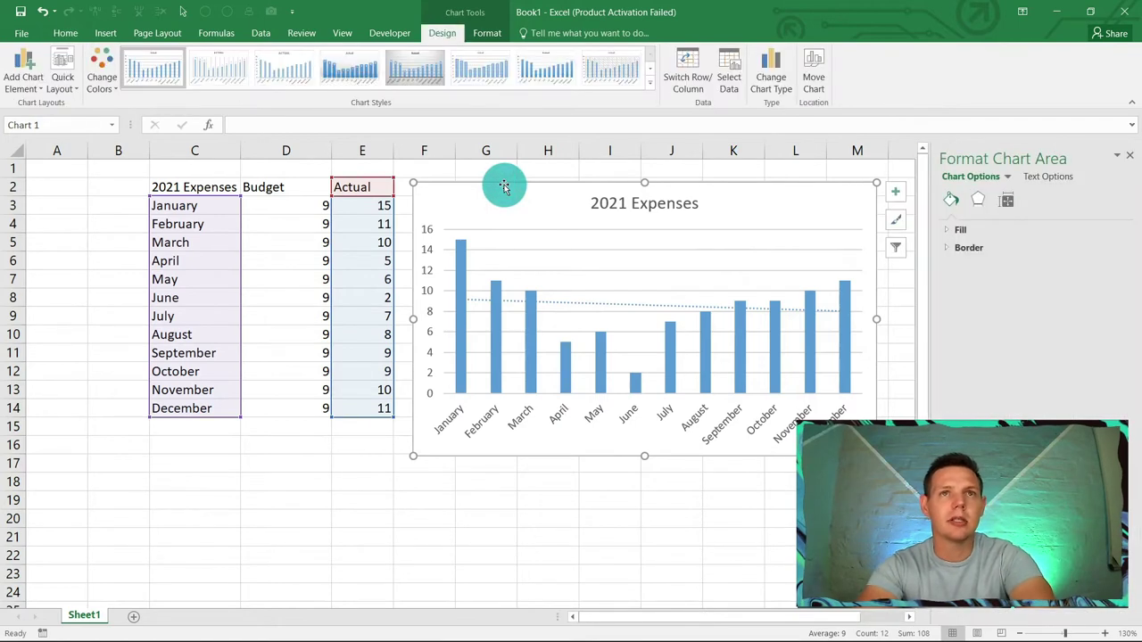
pyautogui.click(31, 85)
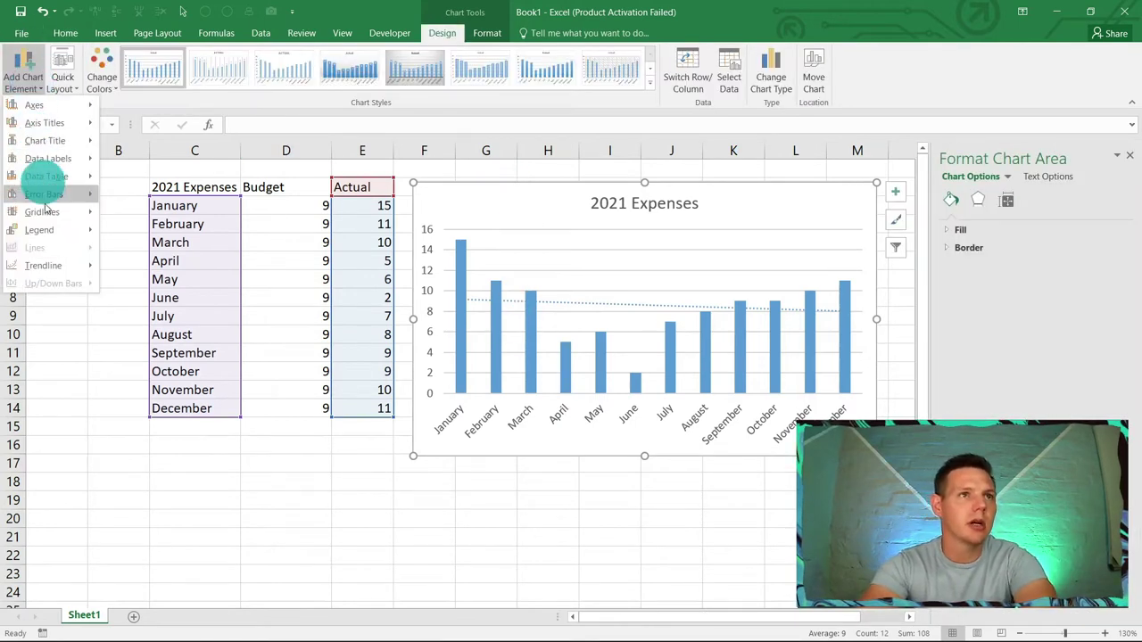
pyautogui.moveTo(66, 269)
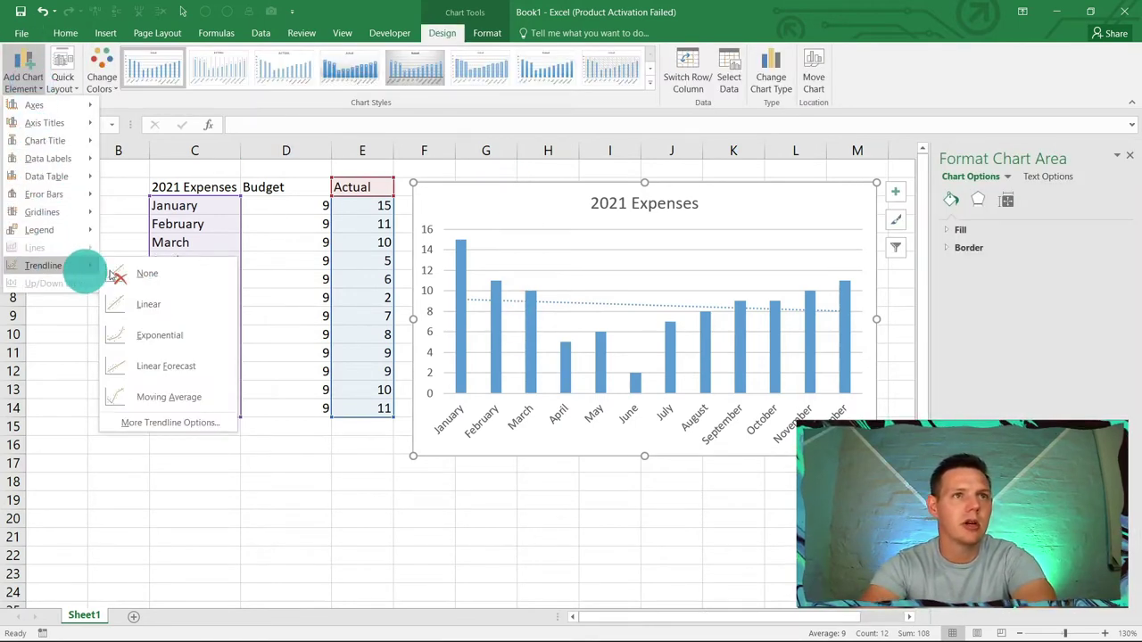
pyautogui.click(129, 274)
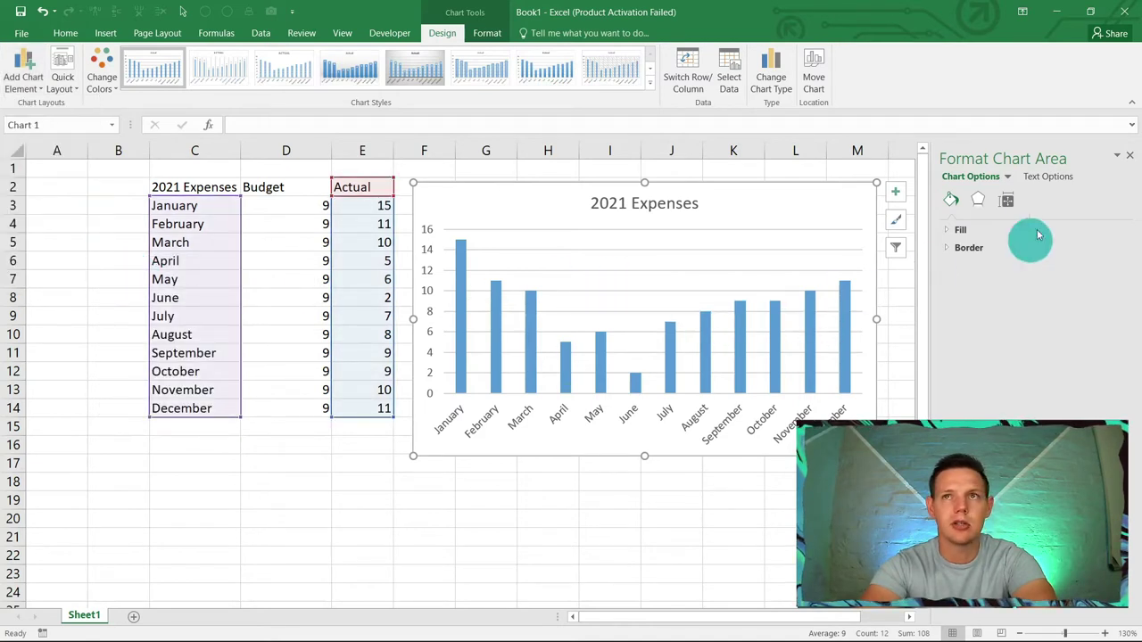
pyautogui.click(1131, 159)
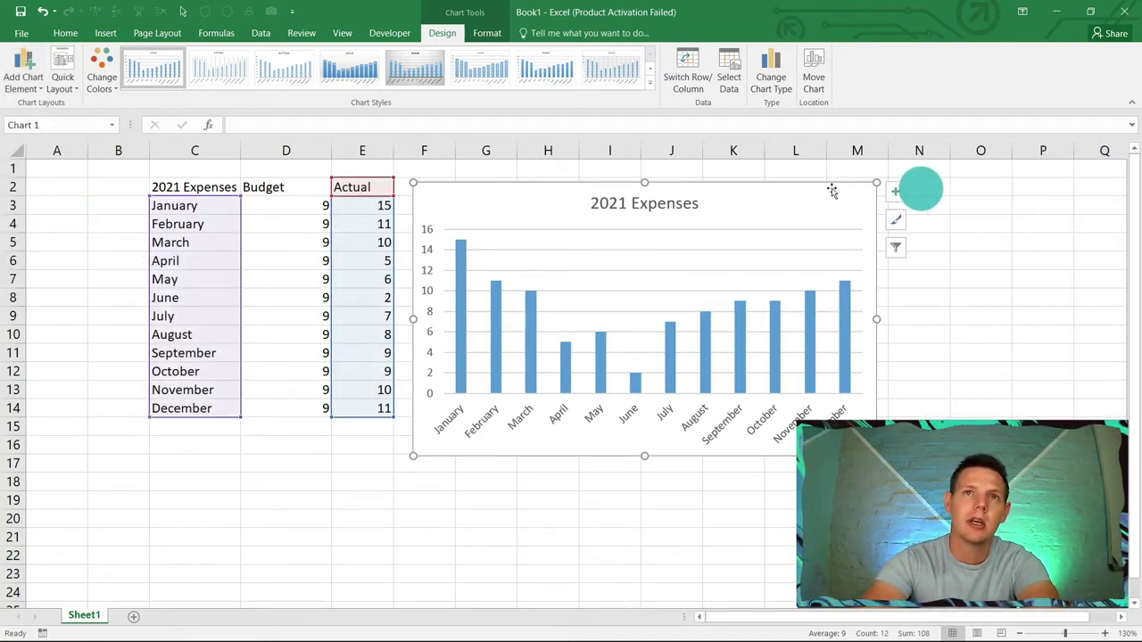
# - Add a second data series to the chart, with its name from D2 and its values from D3:D14
pyautogui.doubleClick(518, 182)
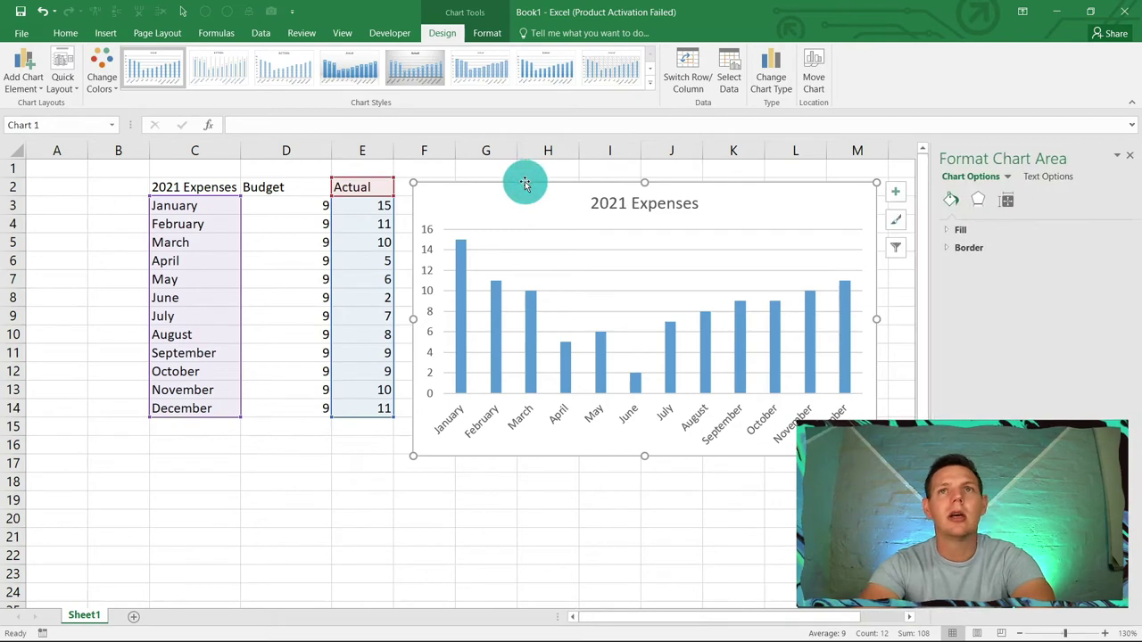
pyautogui.click(732, 83)
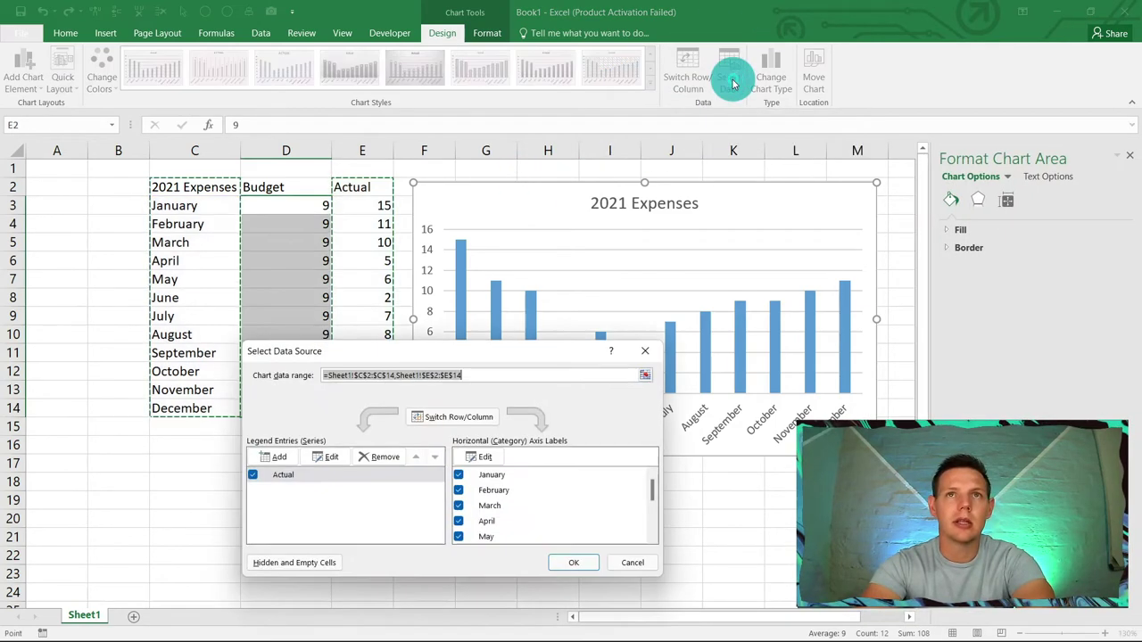
pyautogui.moveTo(476, 355); pyautogui.dragTo(735, 269)
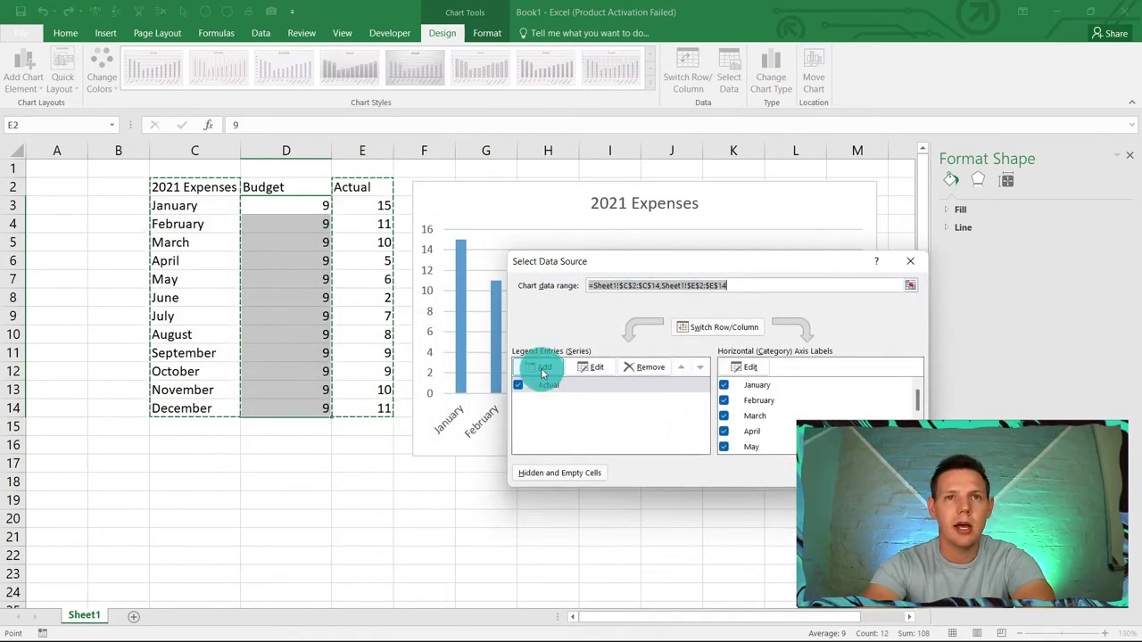
pyautogui.moveTo(633, 260); pyautogui.dragTo(554, 213)
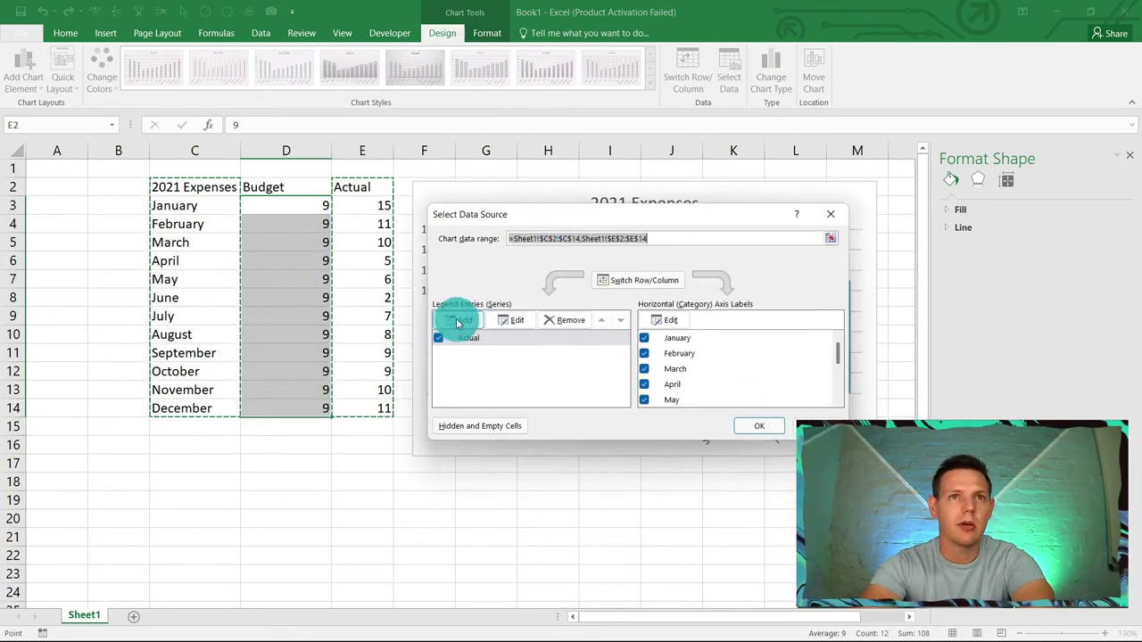
pyautogui.click(462, 327)
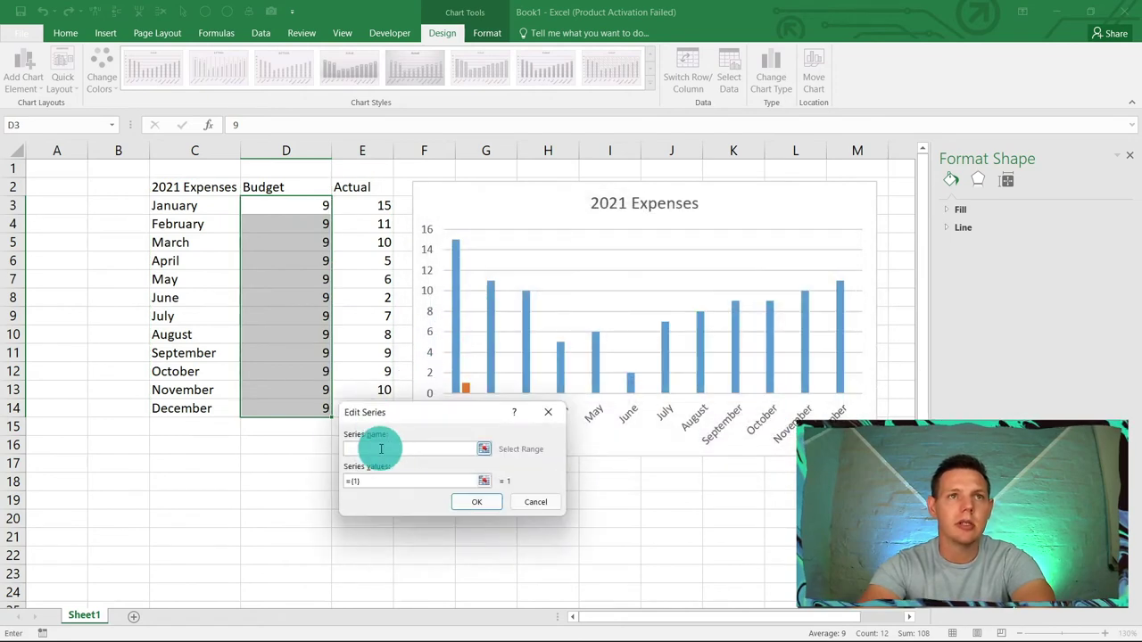
pyautogui.click(268, 189)
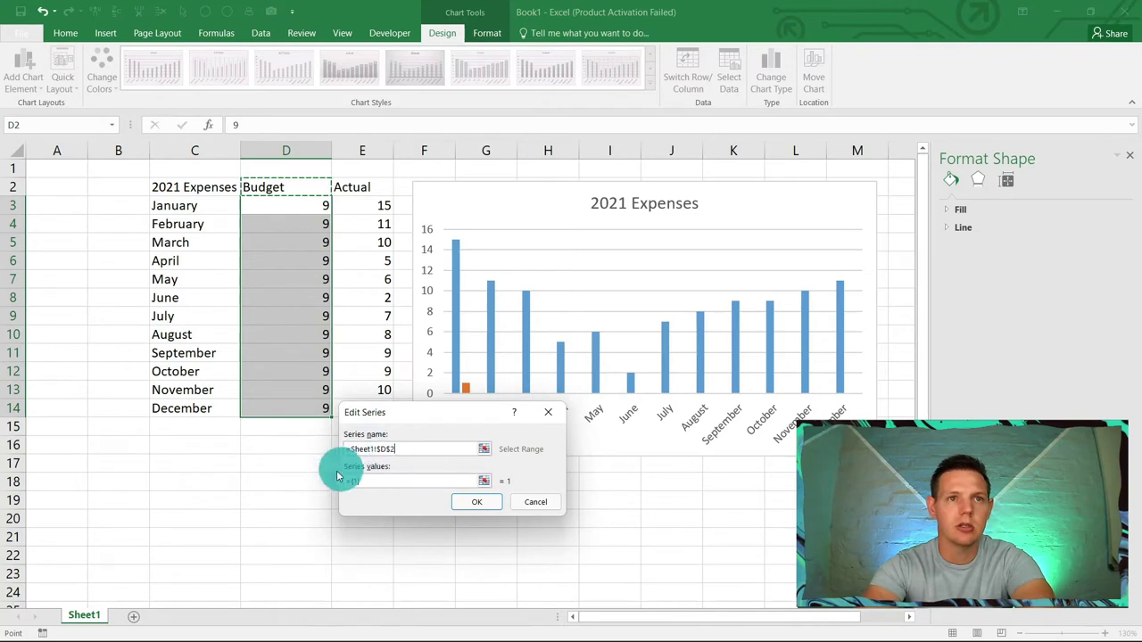
pyautogui.click(370, 481)
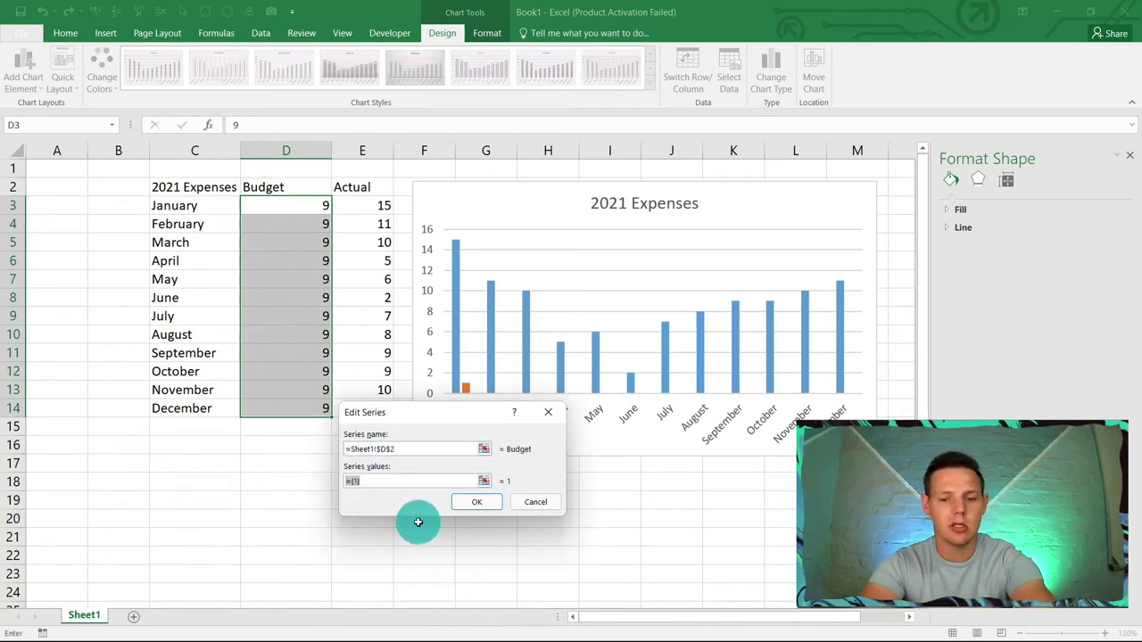
pyautogui.press('BackSpace')
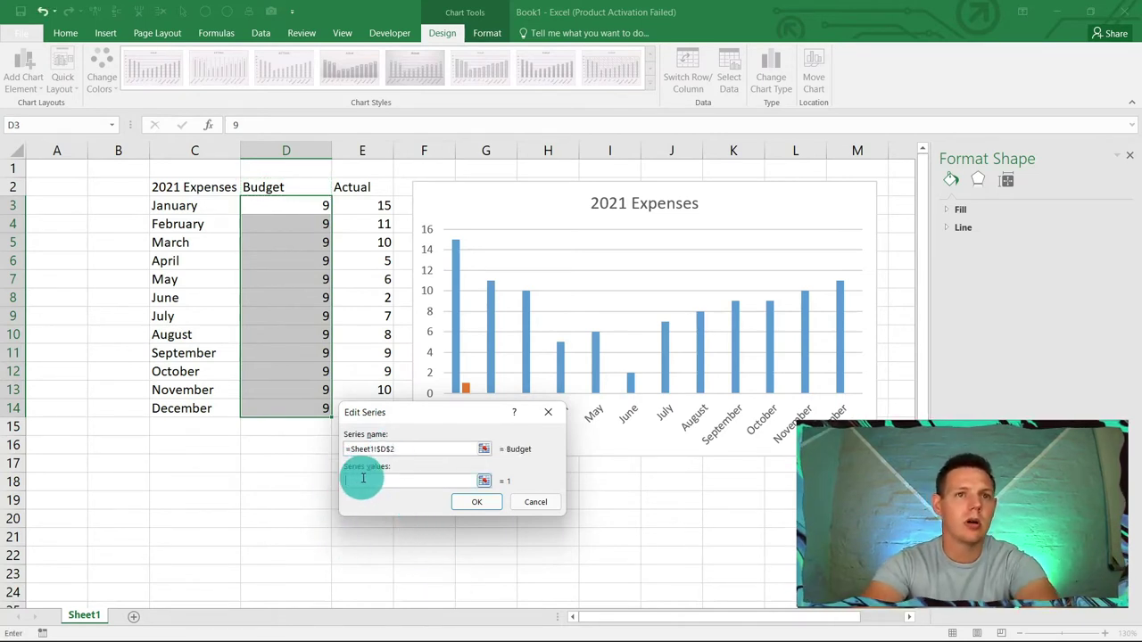
pyautogui.moveTo(276, 205); pyautogui.dragTo(288, 405)
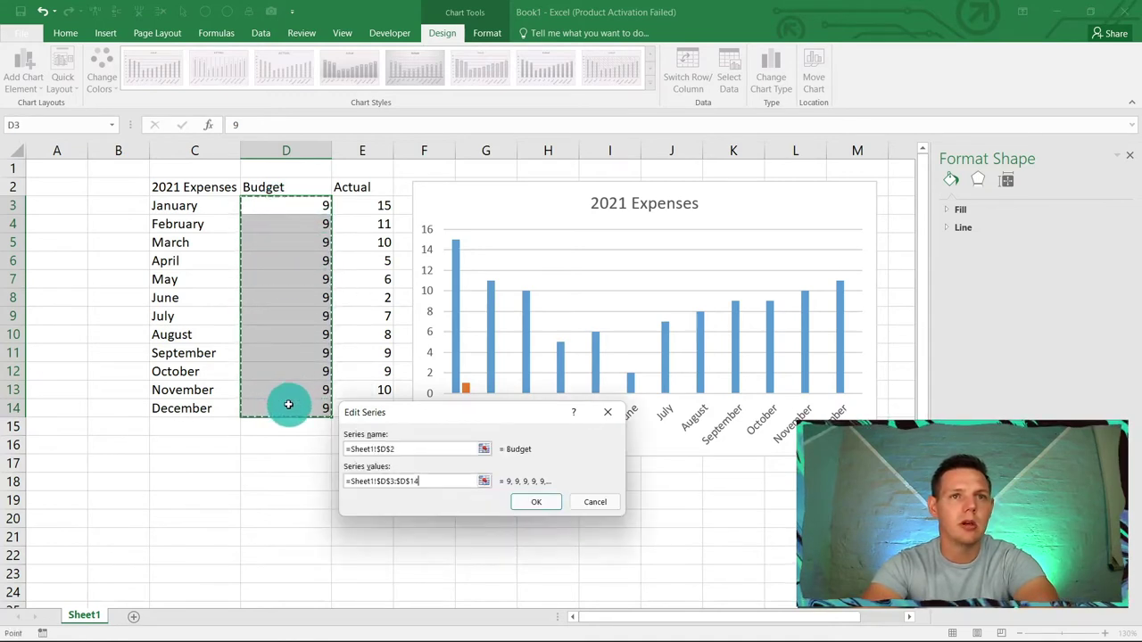
pyautogui.click(536, 503)
pyautogui.click(749, 429)
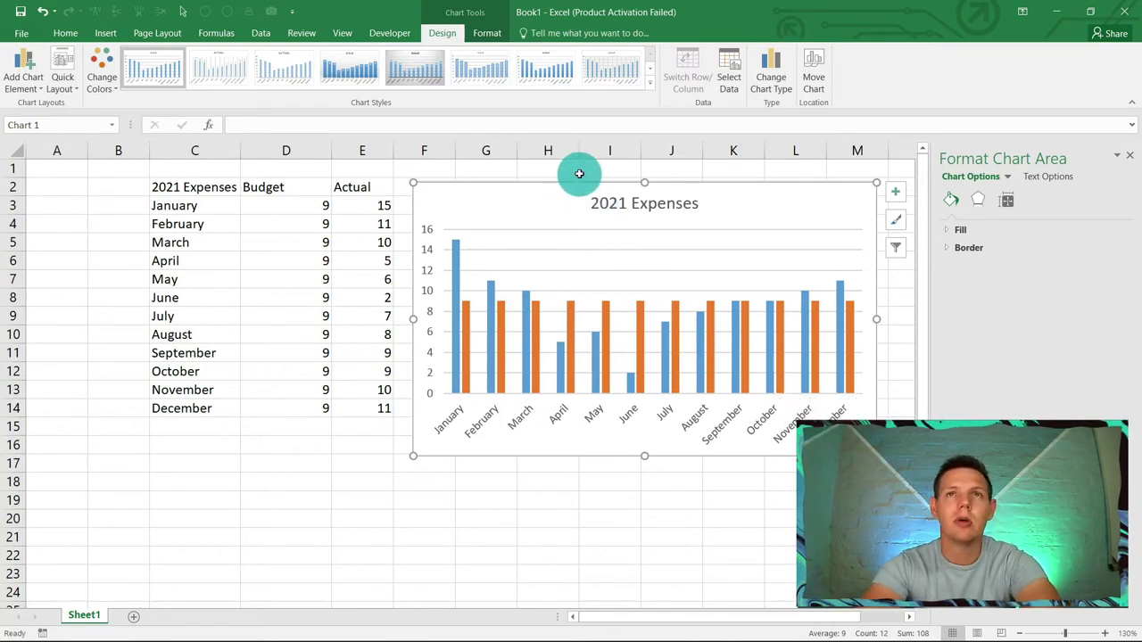
# - Change the chart to a Clustered Column - Line combo, with Actual as Clustered Column and Budget as Line
pyautogui.click(773, 82)
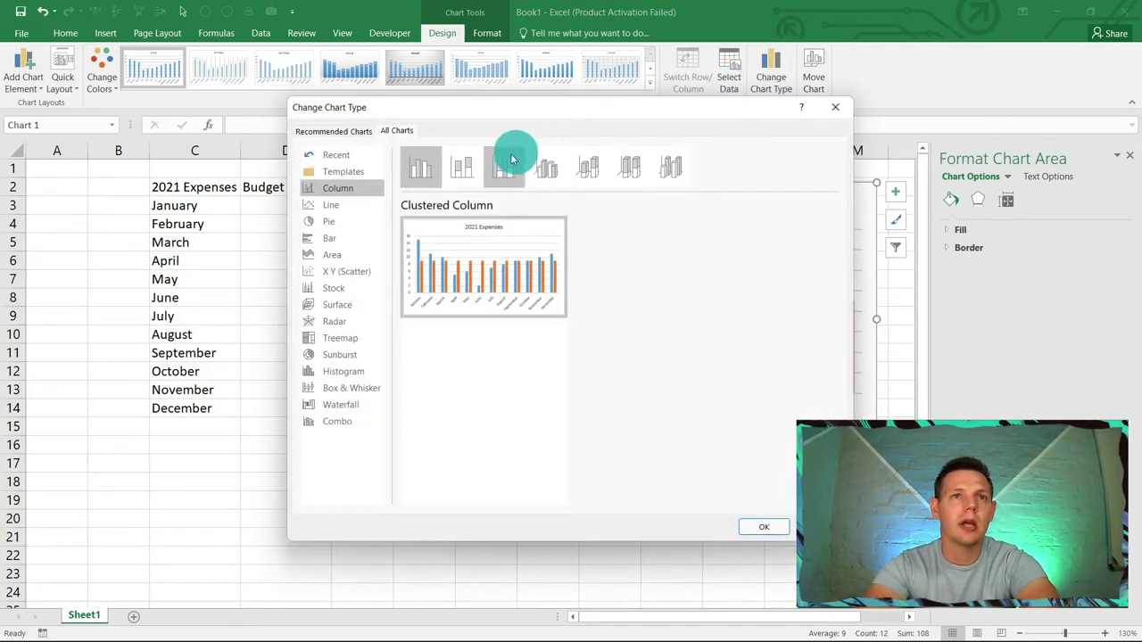
pyautogui.click(345, 421)
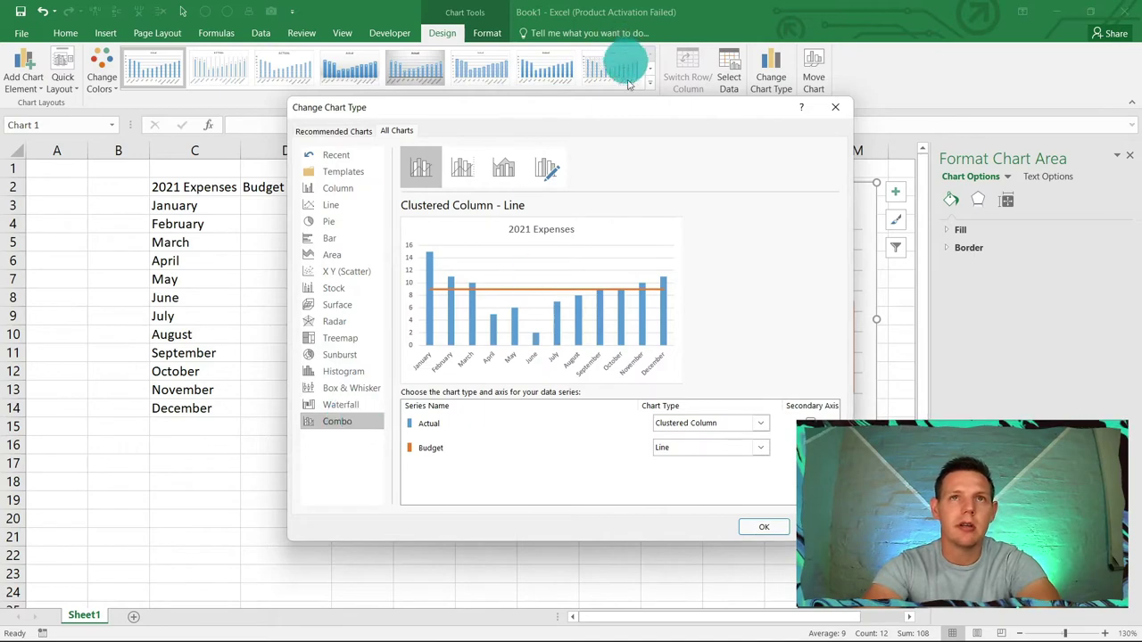
pyautogui.moveTo(637, 107); pyautogui.dragTo(481, 113)
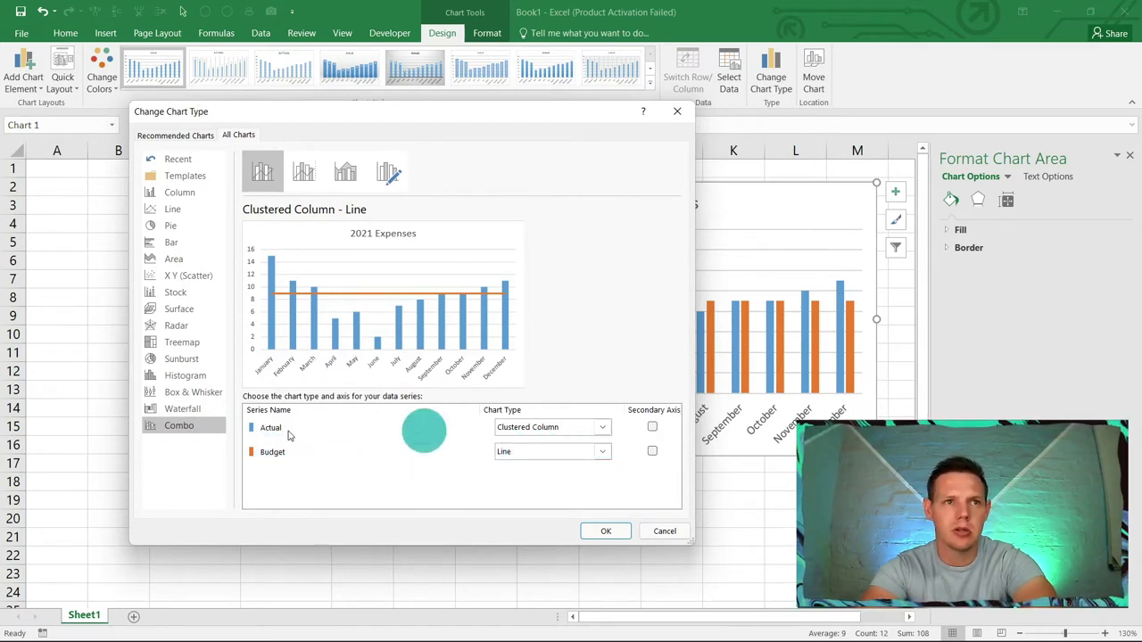
pyautogui.click(602, 428)
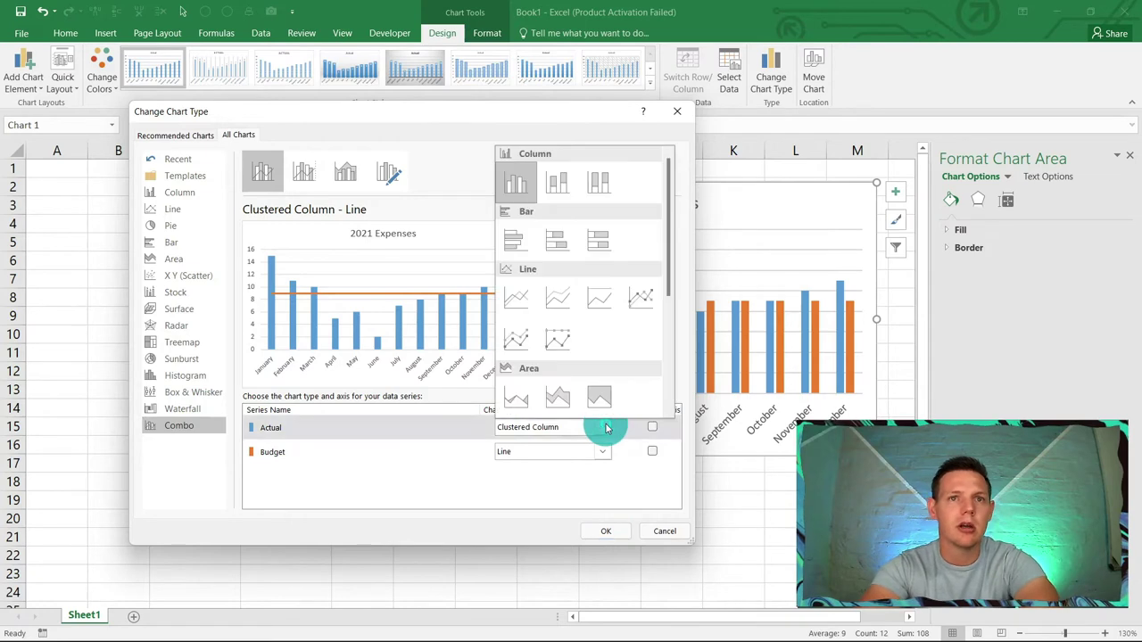
pyautogui.click(520, 188)
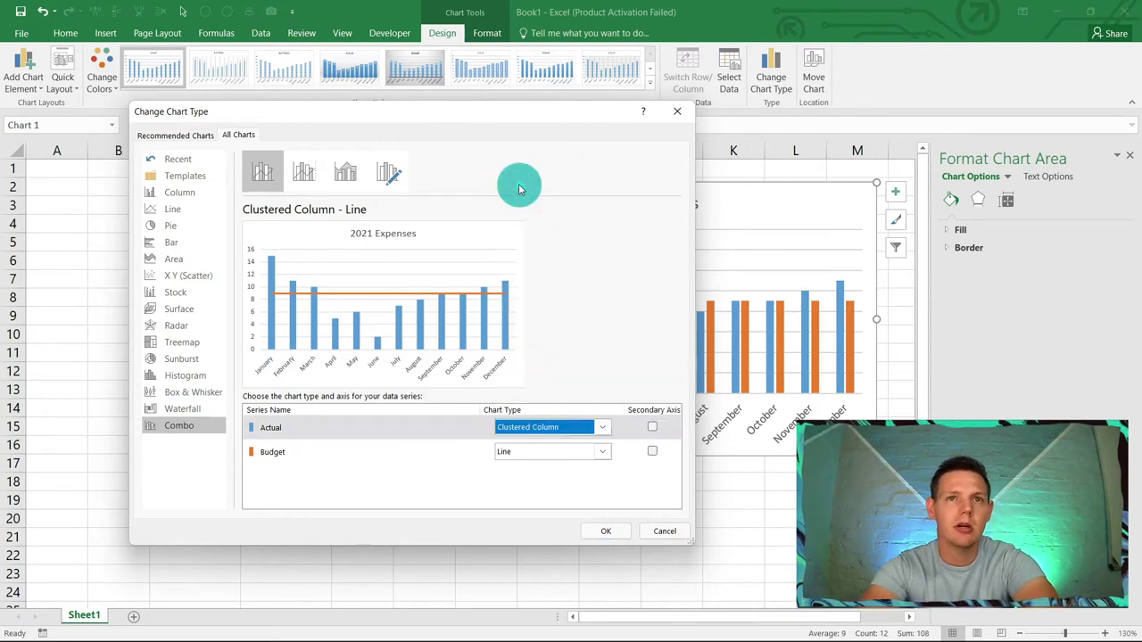
pyautogui.click(602, 451)
pyautogui.click(513, 326)
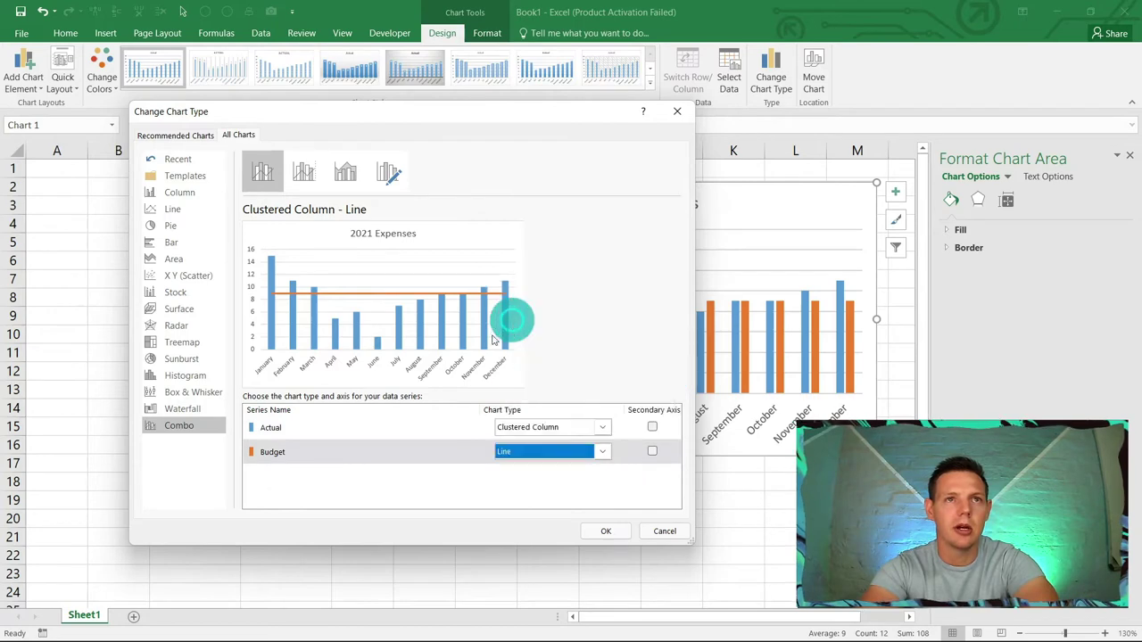
pyautogui.click(607, 532)
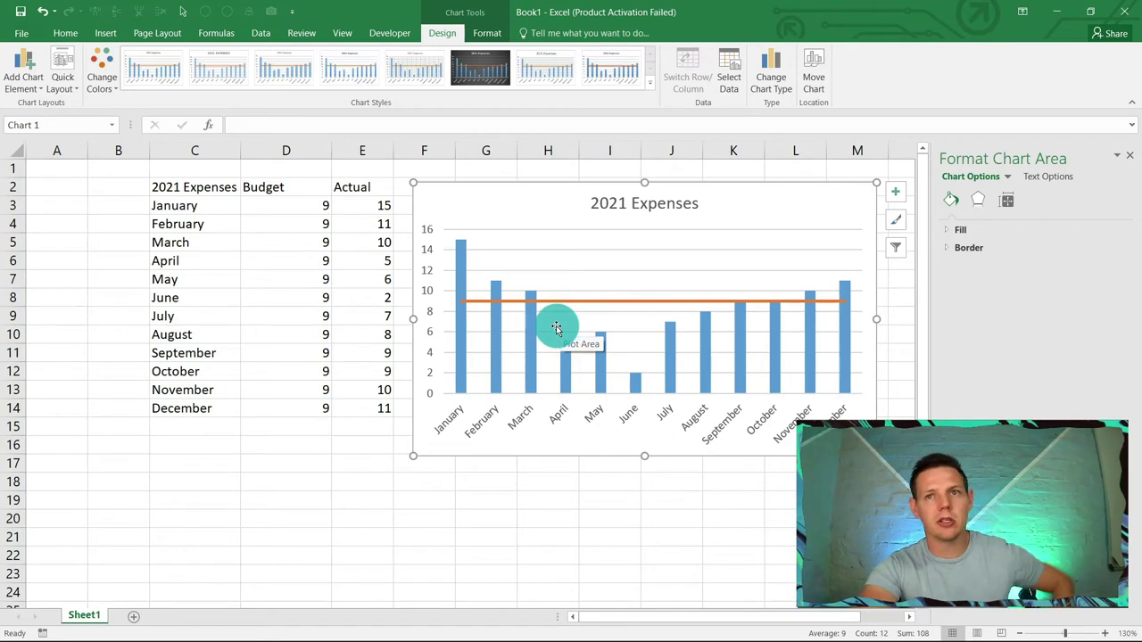
# - Try a January budget of 12 in D3, filled down through May, and undo these budget changes
pyautogui.click(277, 207)
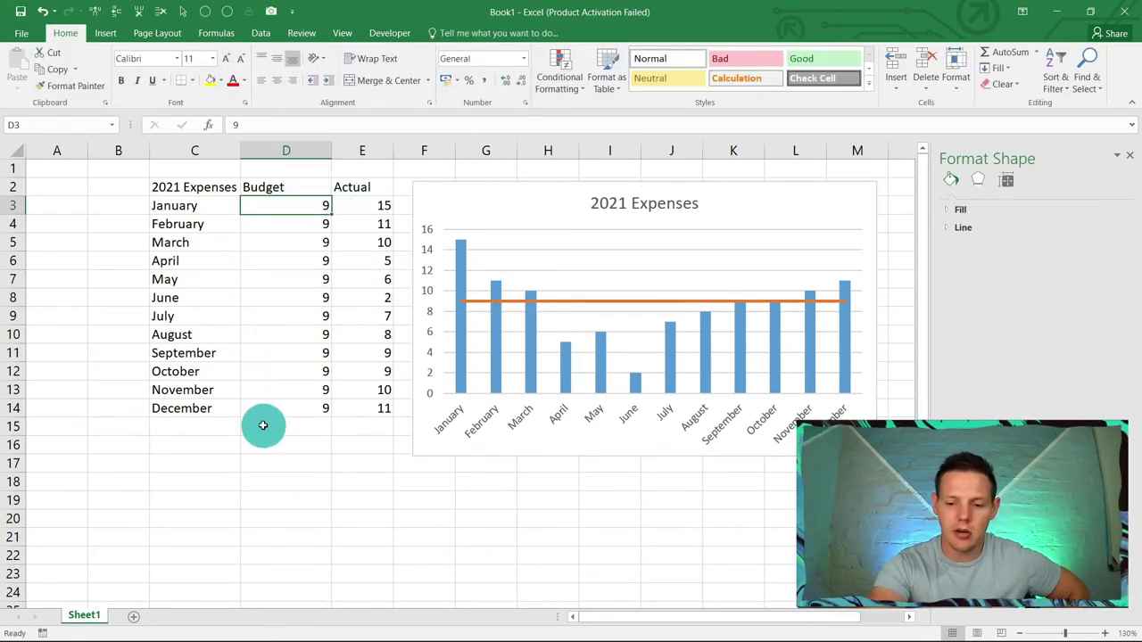
pyautogui.write('12')
pyautogui.press('Return')
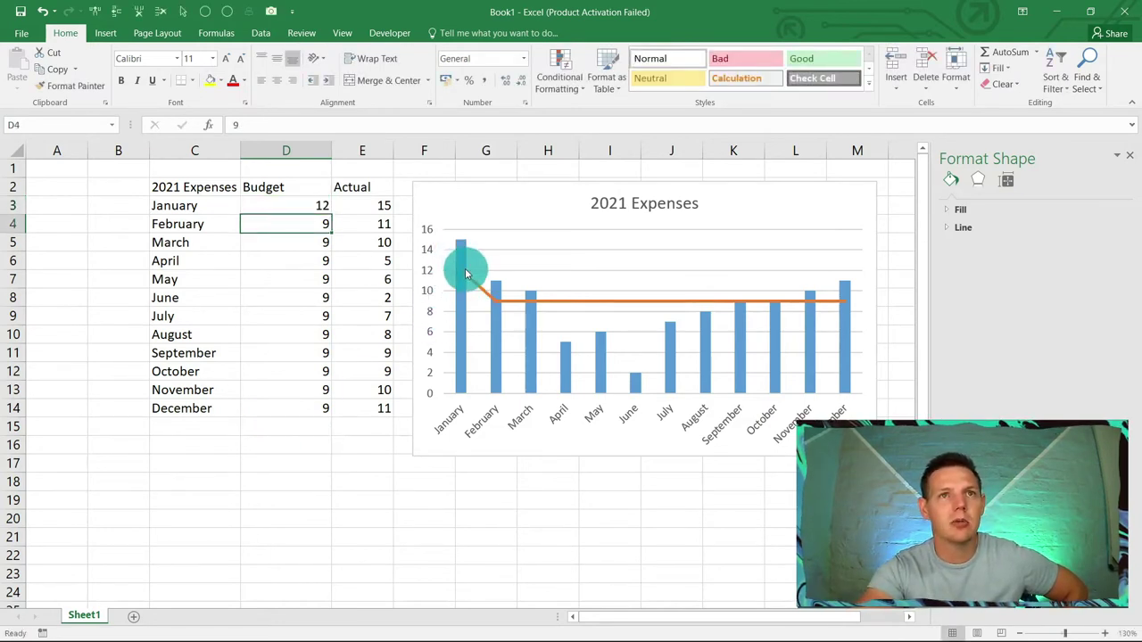
pyautogui.click(320, 205)
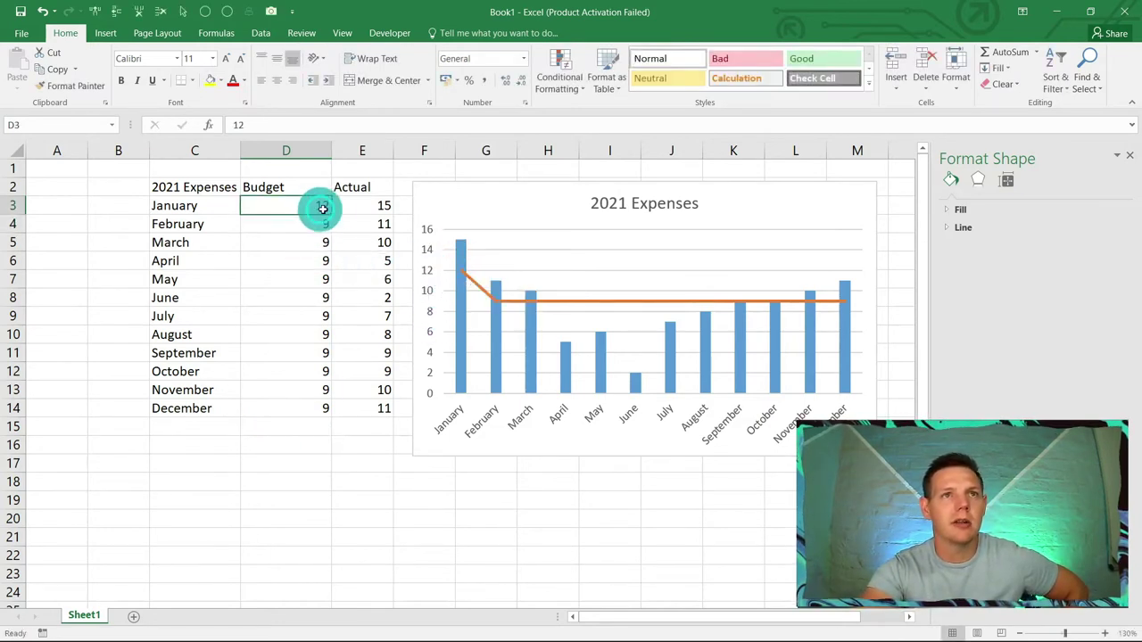
pyautogui.moveTo(329, 214); pyautogui.dragTo(328, 282)
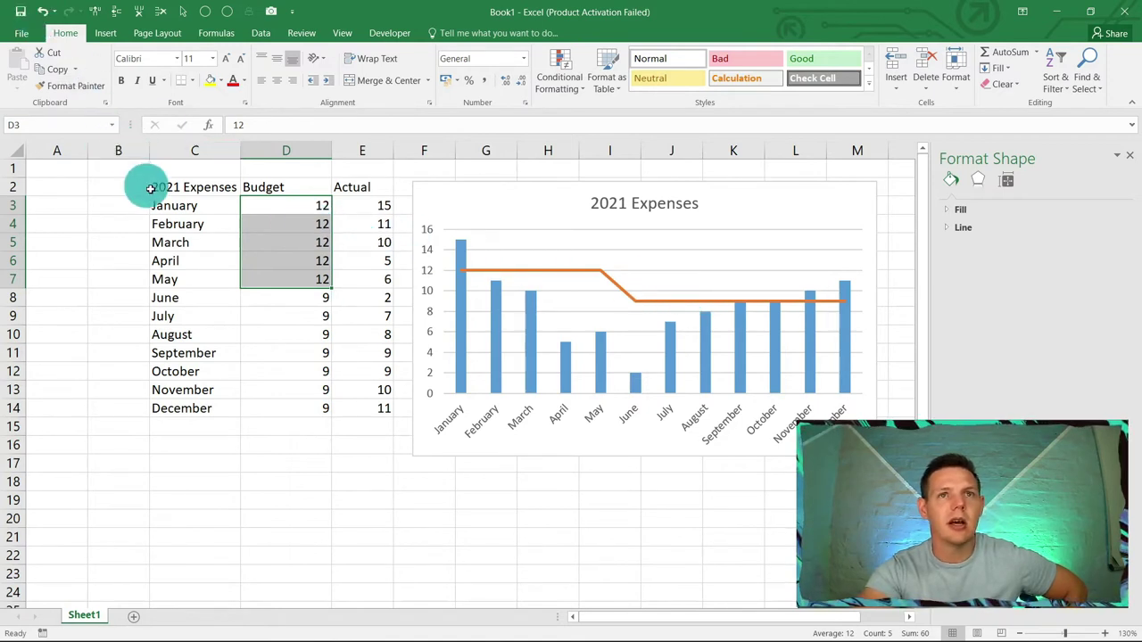
pyautogui.click(46, 12)
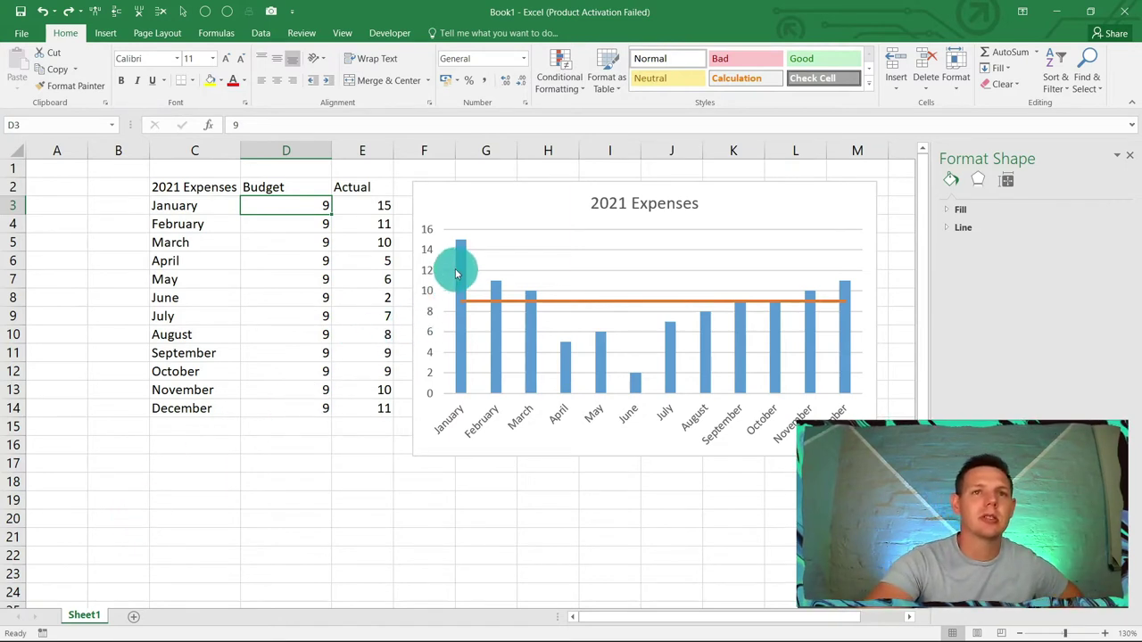
pyautogui.moveTo(456, 273)
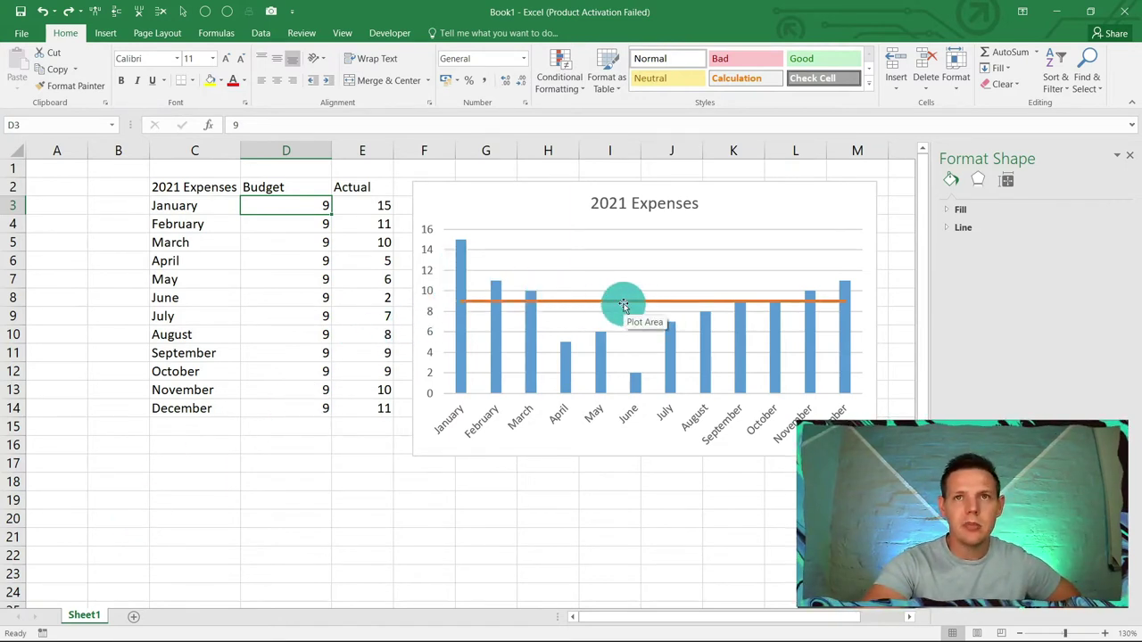
pyautogui.moveTo(539, 306)
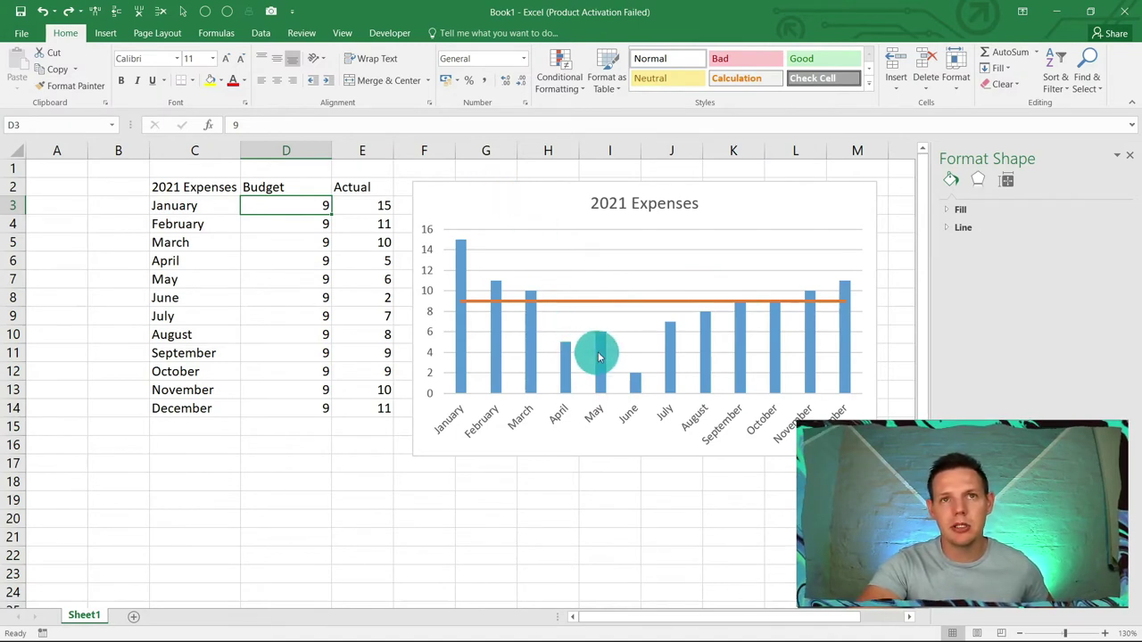
pyautogui.moveTo(599, 370)
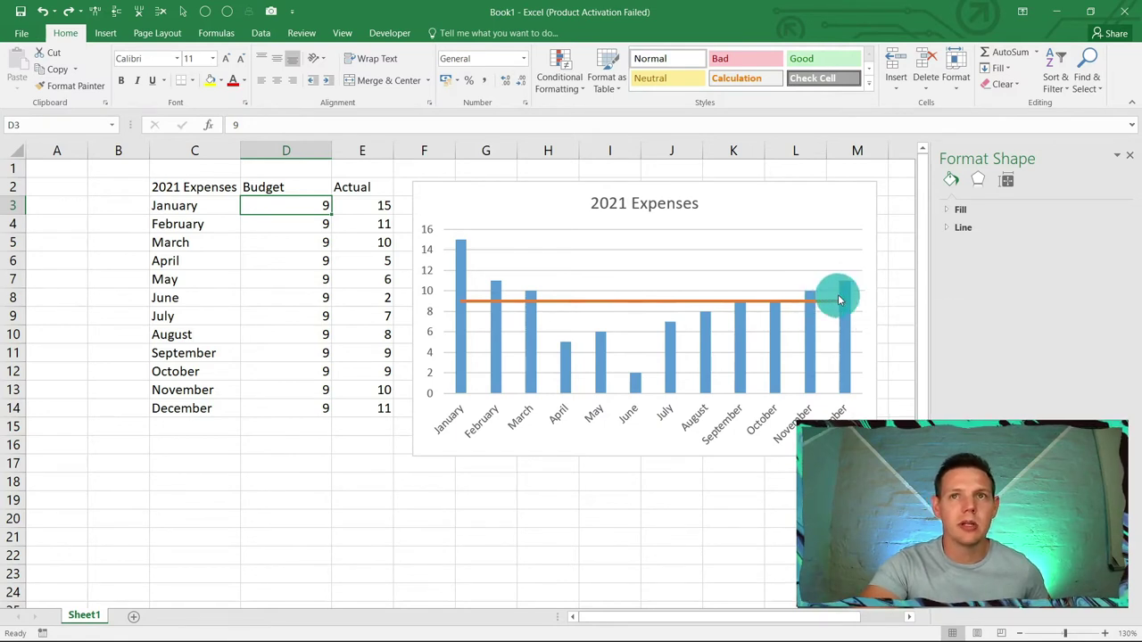
pyautogui.moveTo(840, 298)
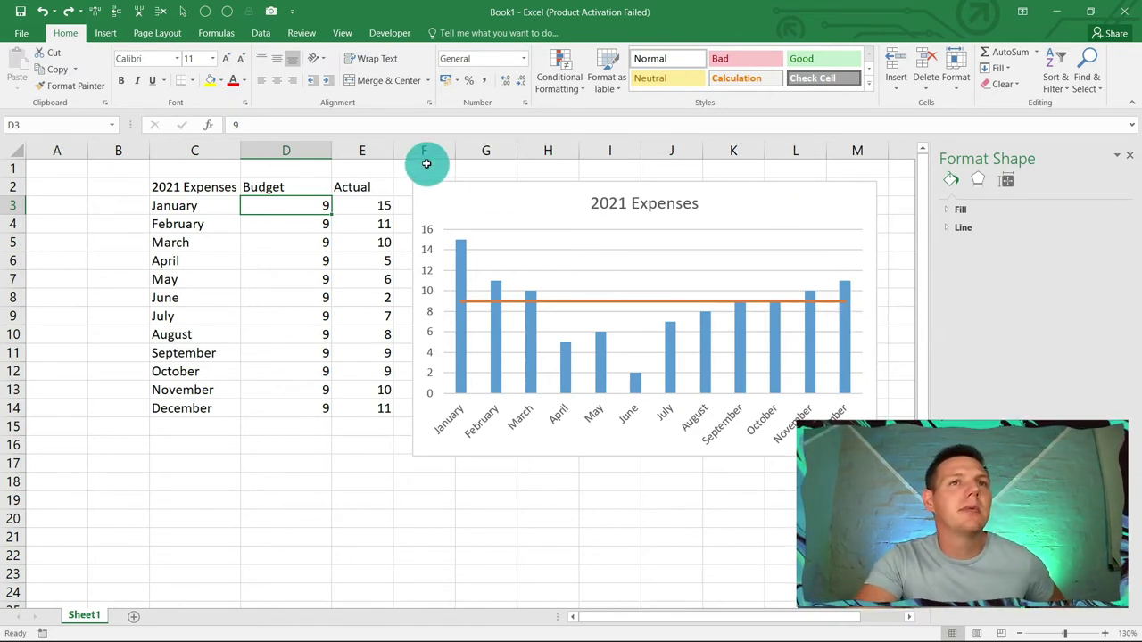
# - Move the chart below the expenses table, with its upper-left corner near cell C16
pyautogui.moveTo(443, 189); pyautogui.dragTo(201, 444)
pyautogui.click(475, 330)
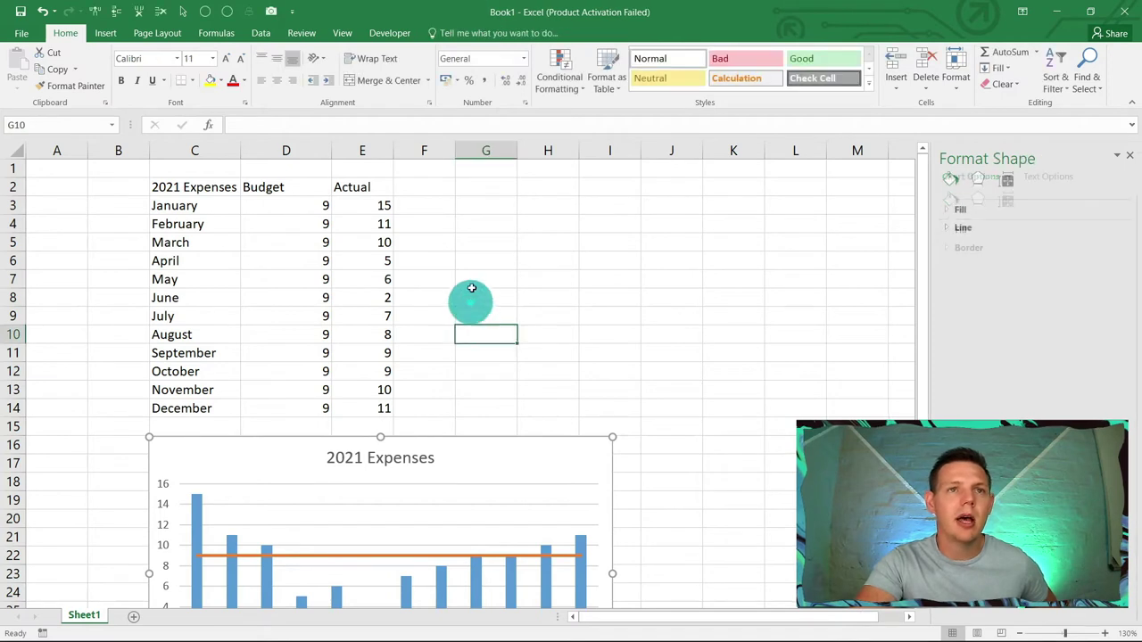
# - Add the column headers Over in F2 and Under in G2, next to the Actual column
pyautogui.click(423, 182)
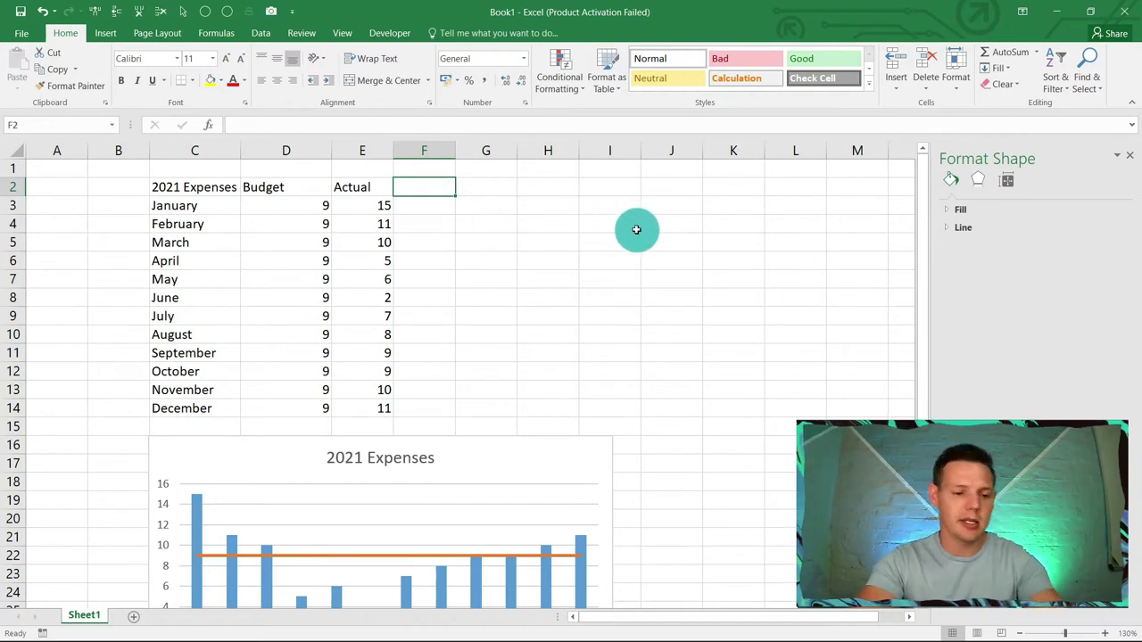
pyautogui.write('Over')
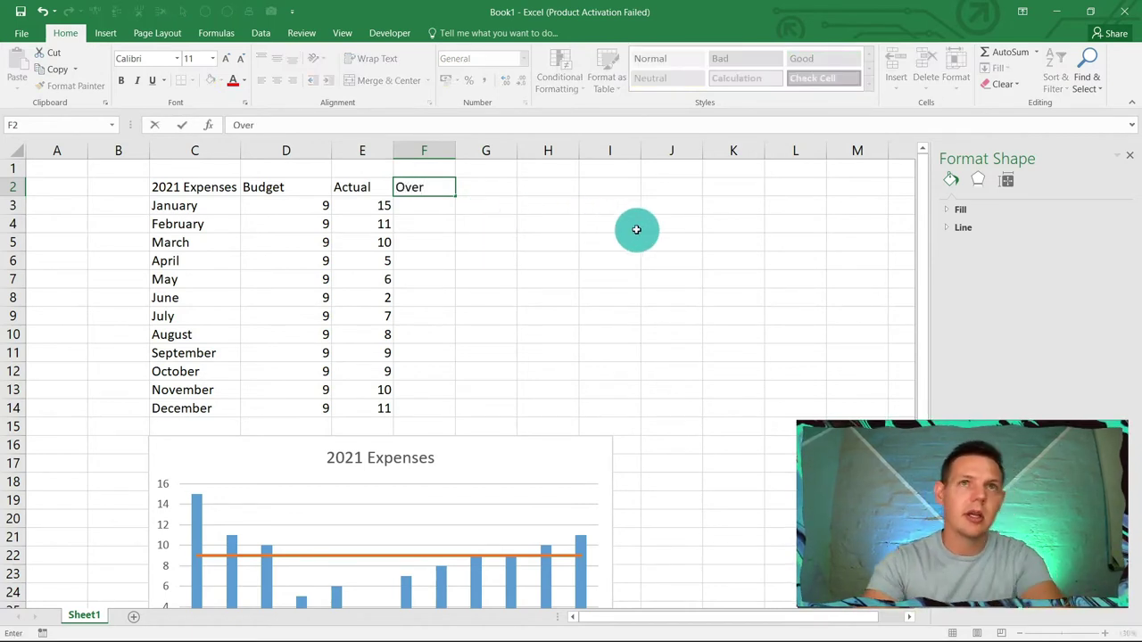
pyautogui.press('Tab')
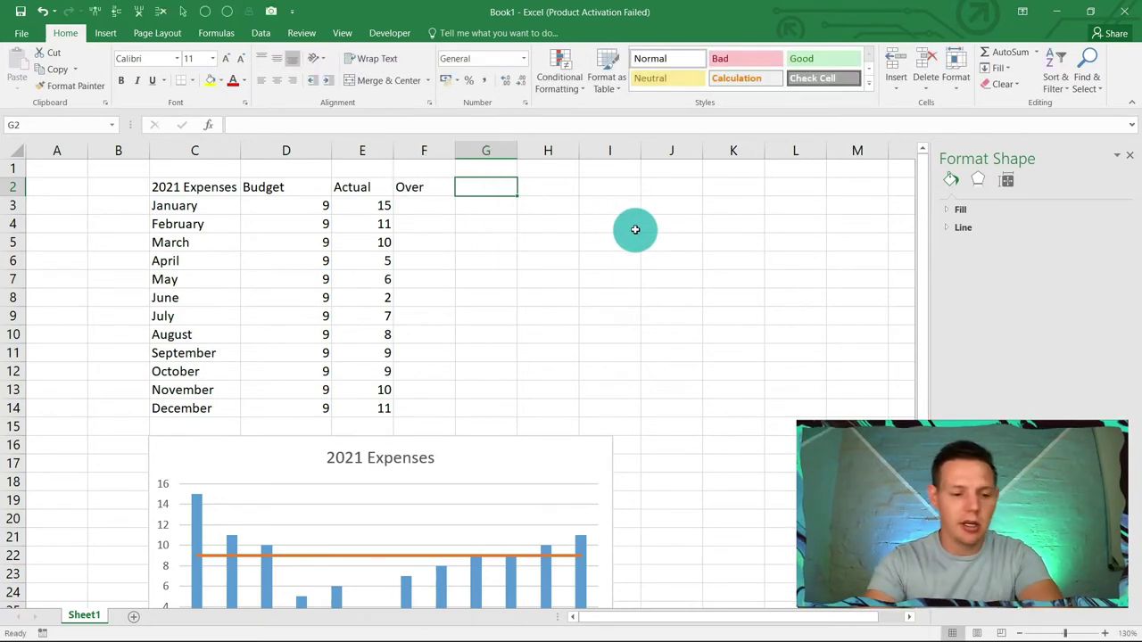
pyautogui.write('U')
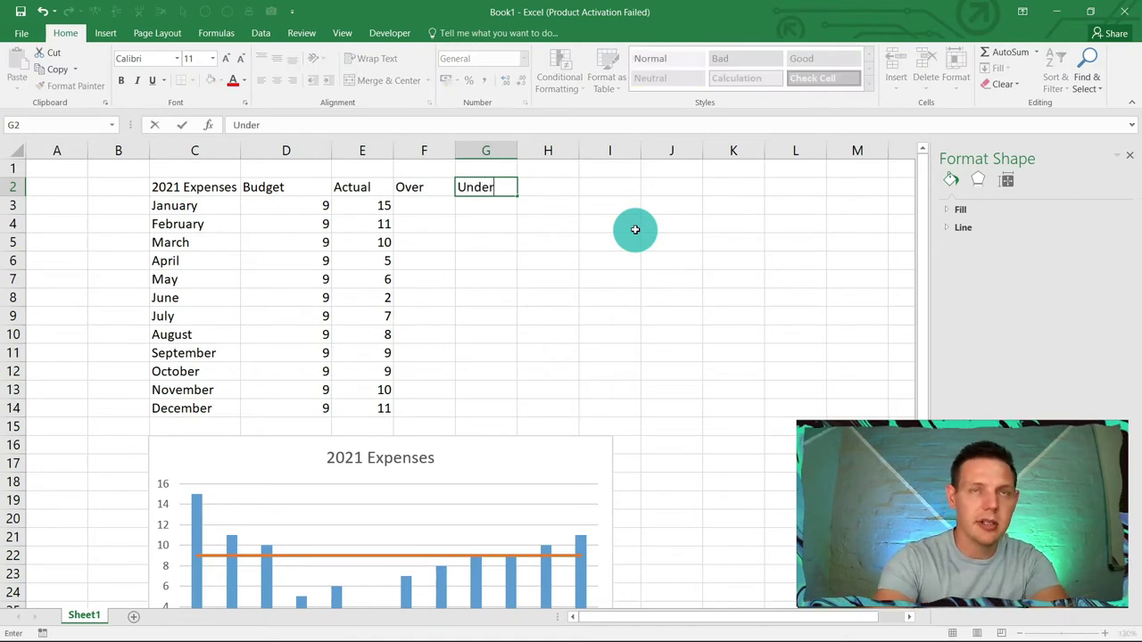
pyautogui.write('nder')
pyautogui.press('Return')
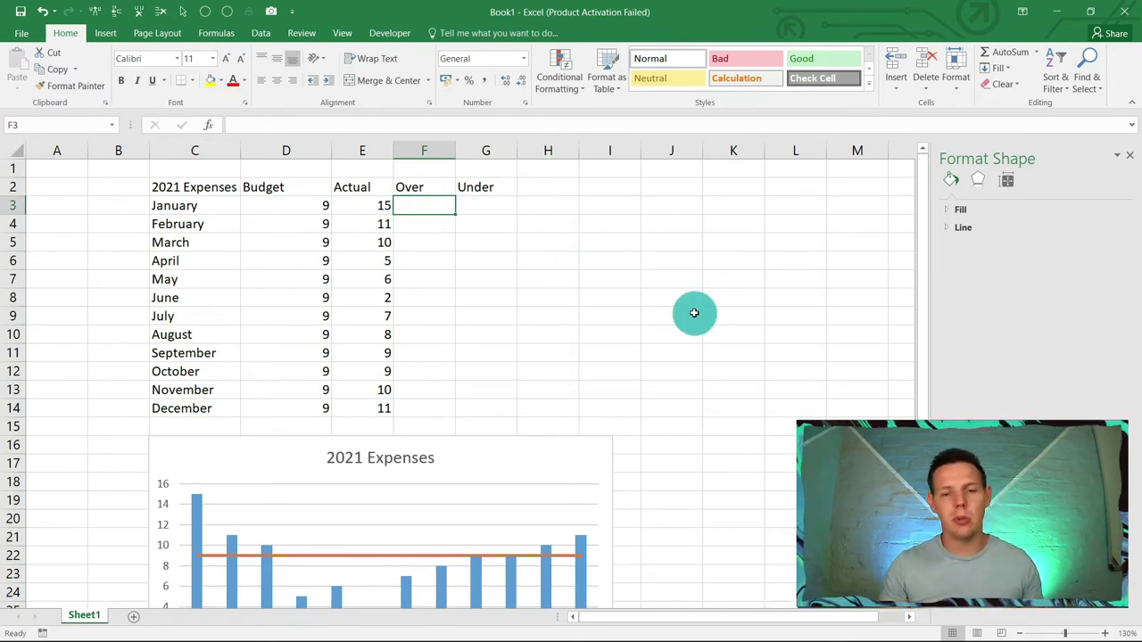
# - Enter the formula =IF(E3>D3,E3,NA()) in F3 for January's Over value
pyautogui.write('=')
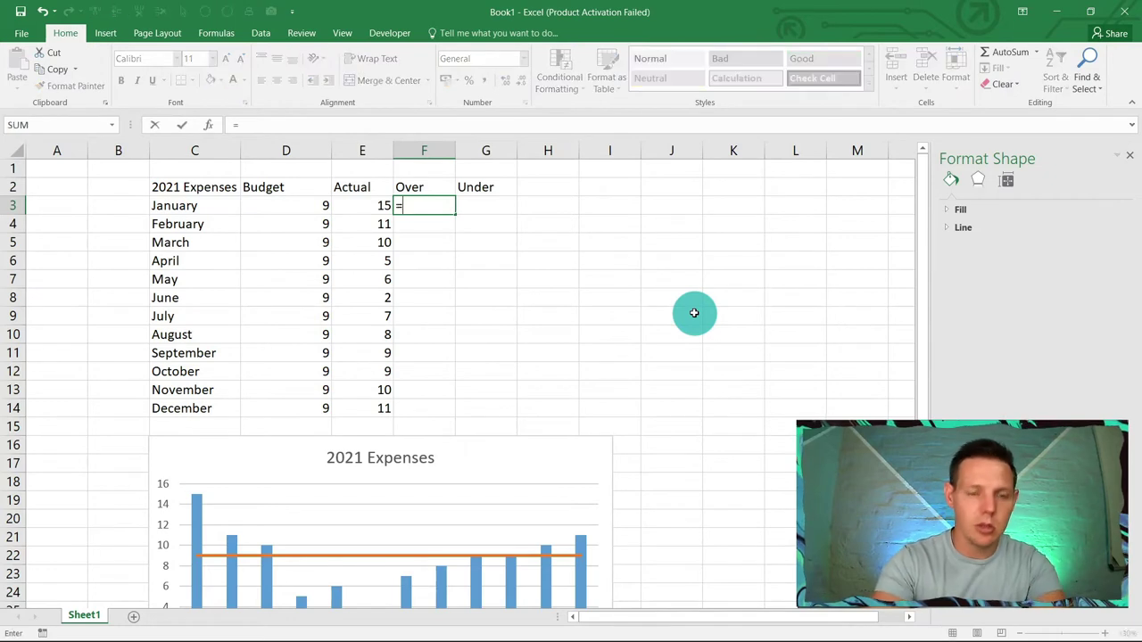
pyautogui.write('if(')
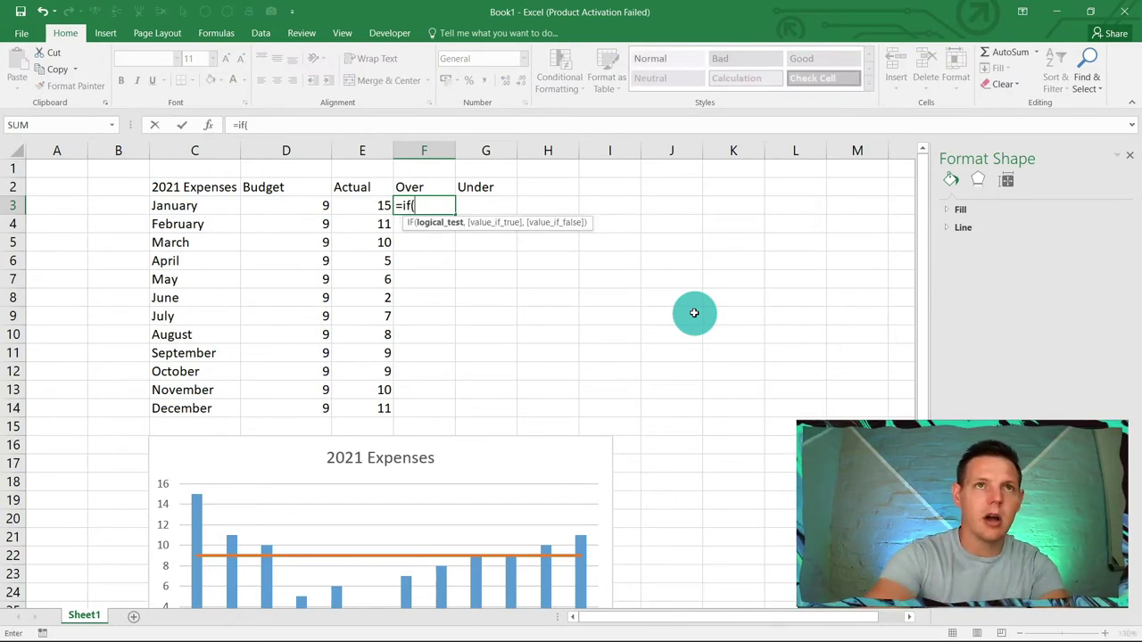
pyautogui.click(357, 208)
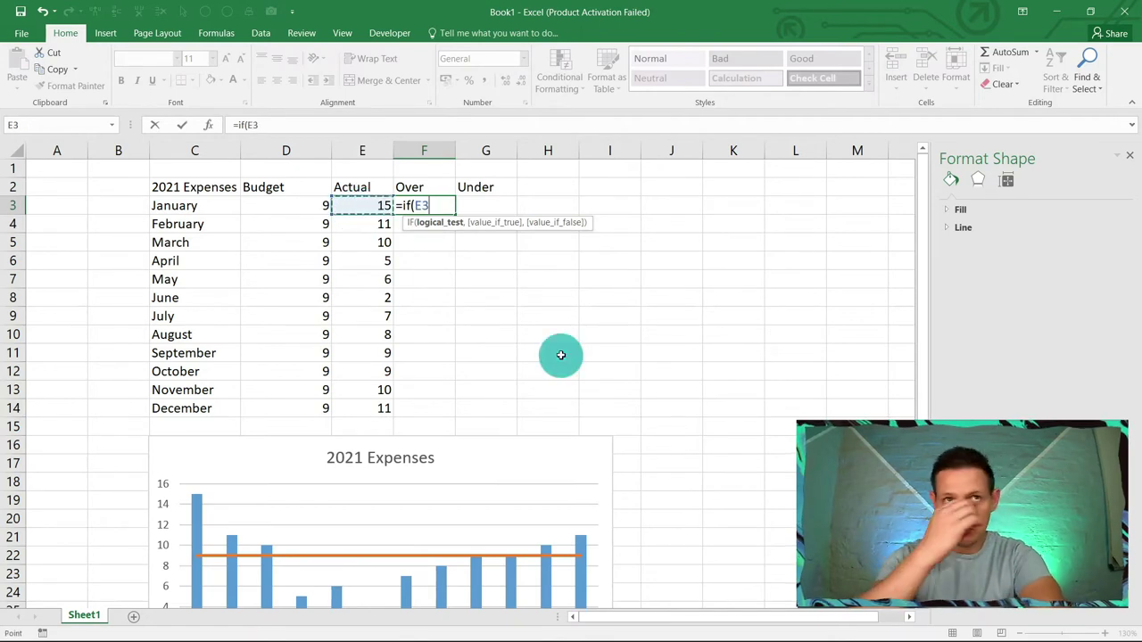
pyautogui.write('<')
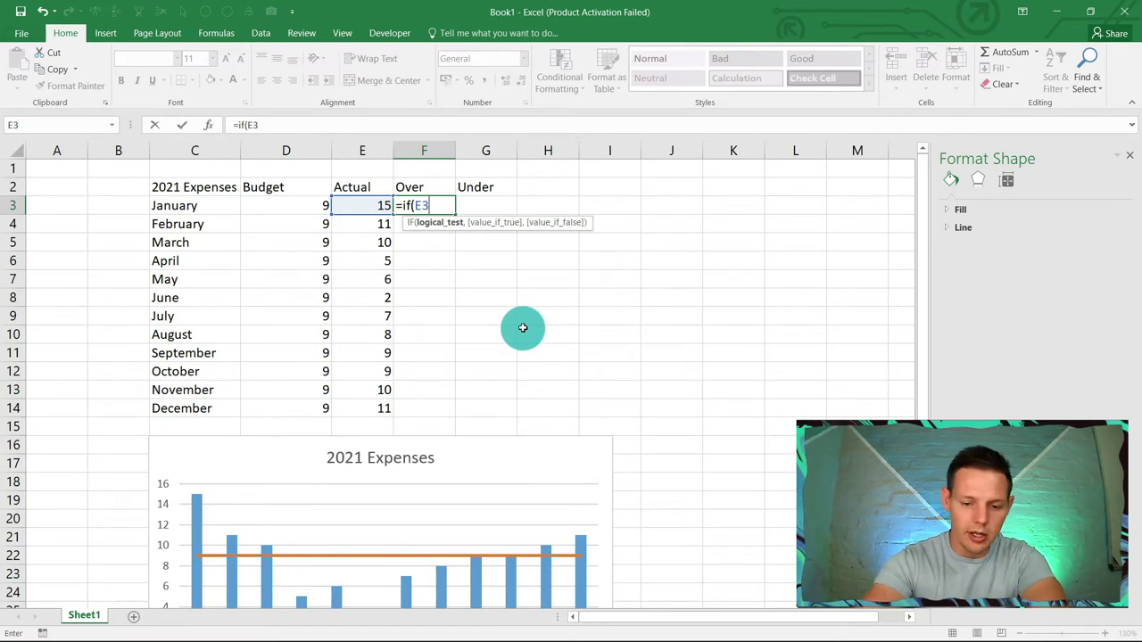
pyautogui.click(293, 205)
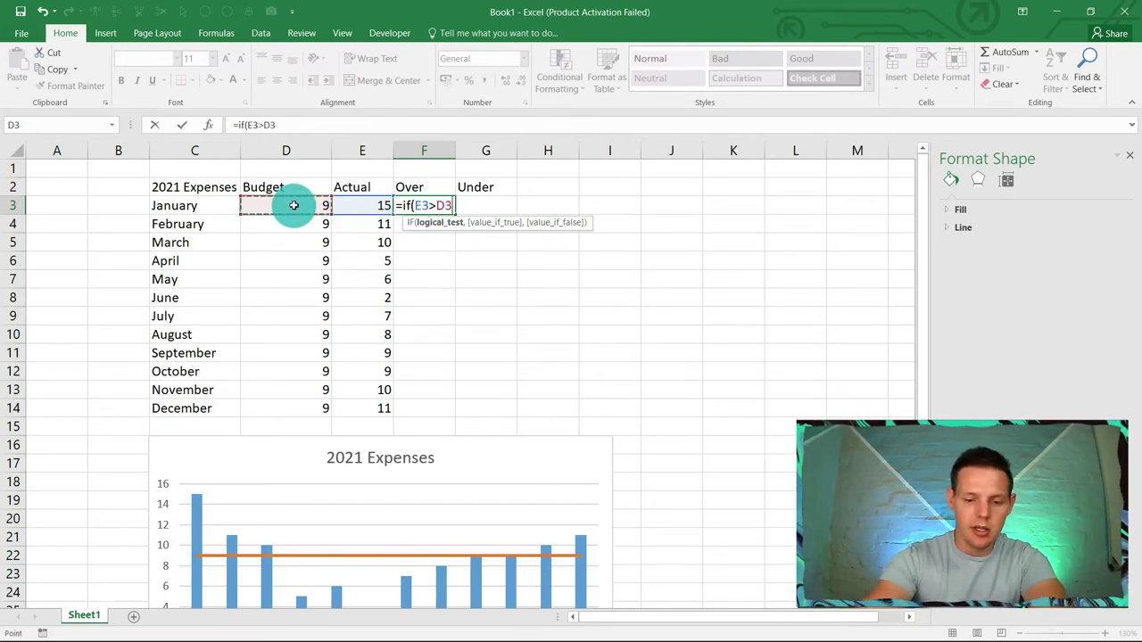
pyautogui.write(',')
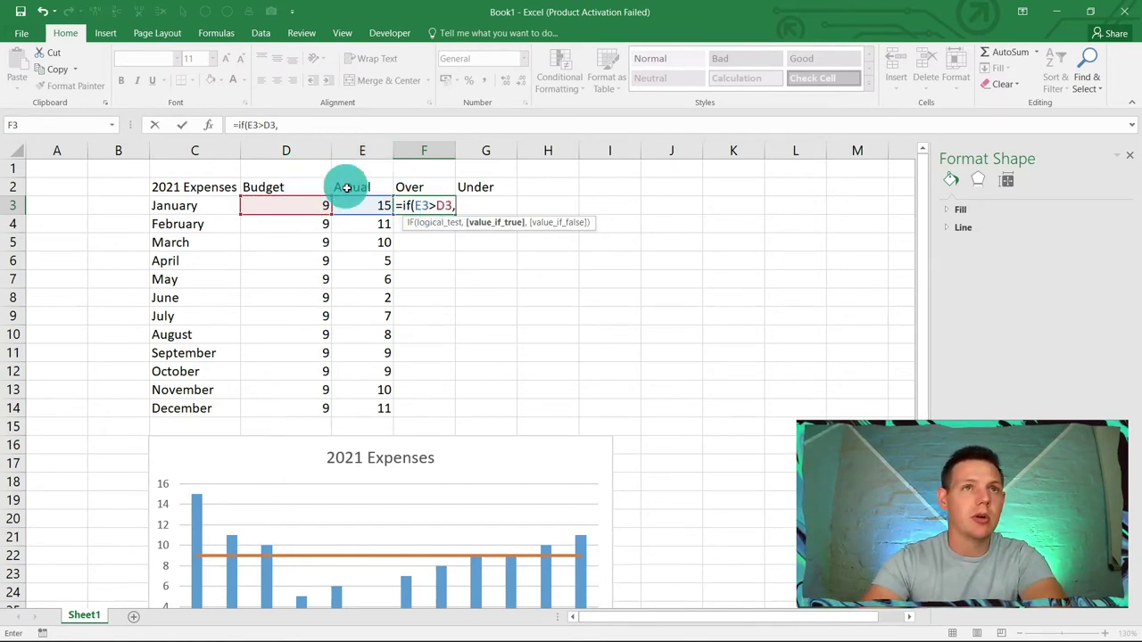
pyautogui.click(352, 206)
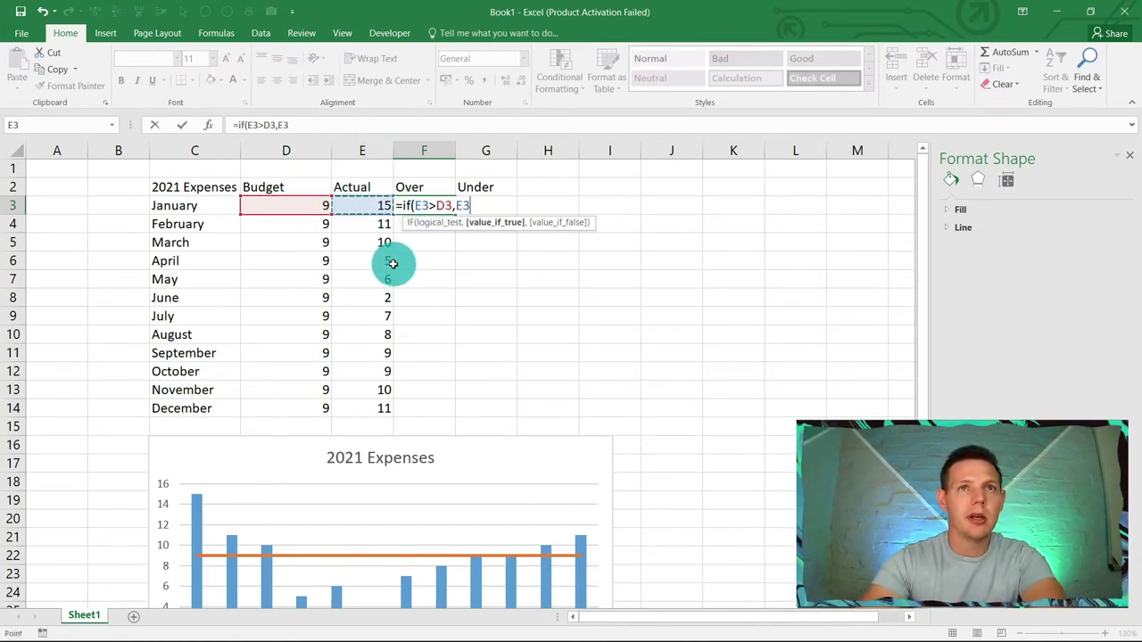
pyautogui.write(',')
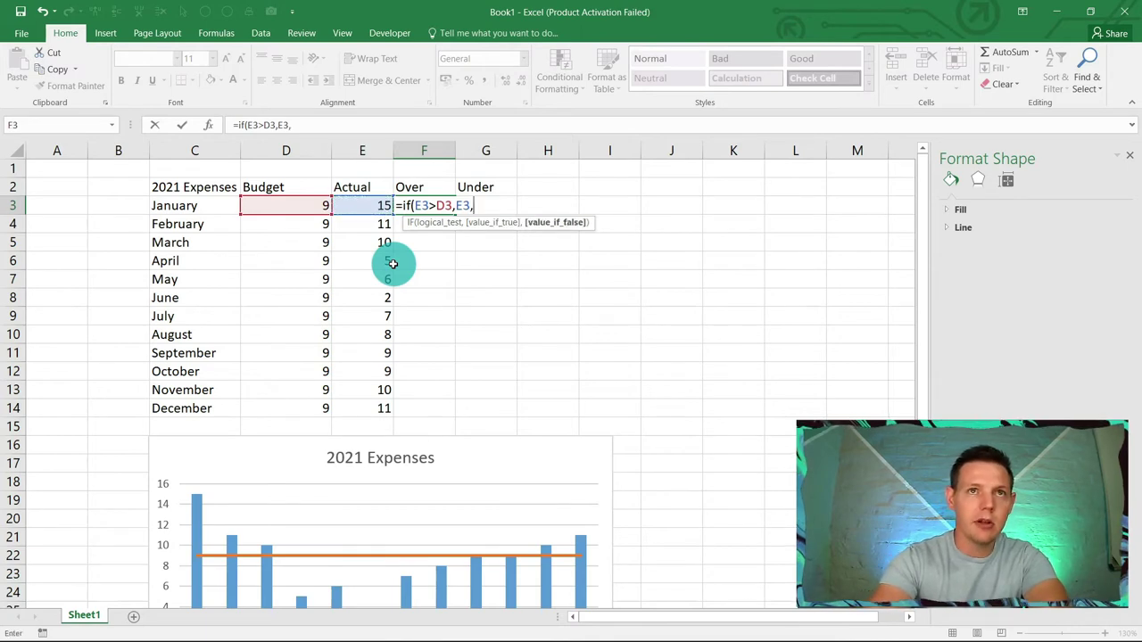
pyautogui.write('N')
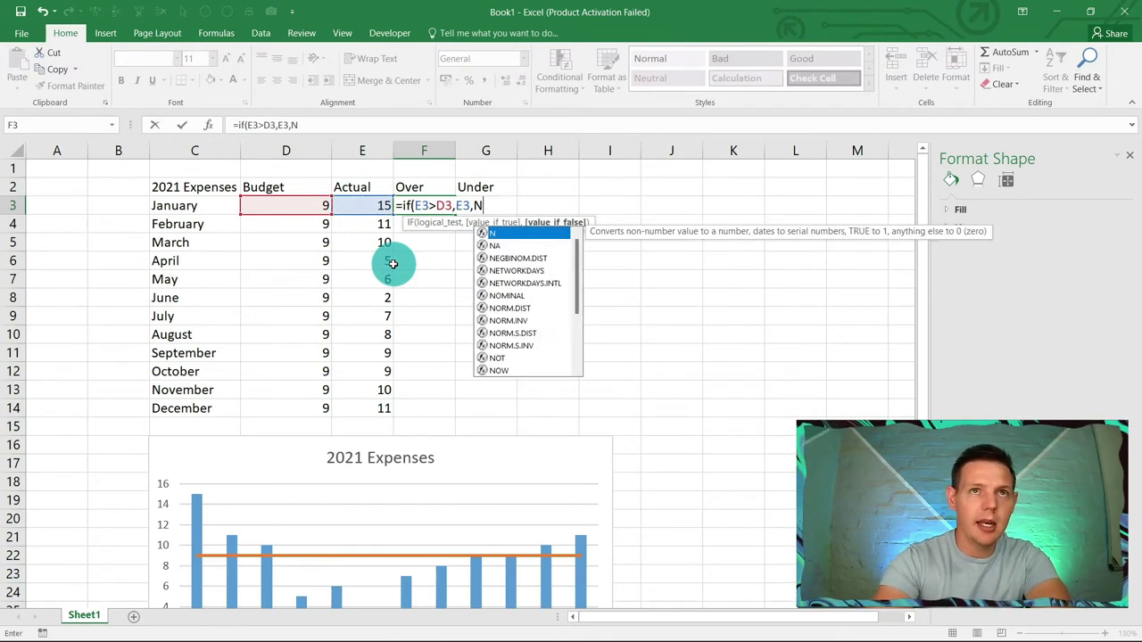
pyautogui.write('A(')
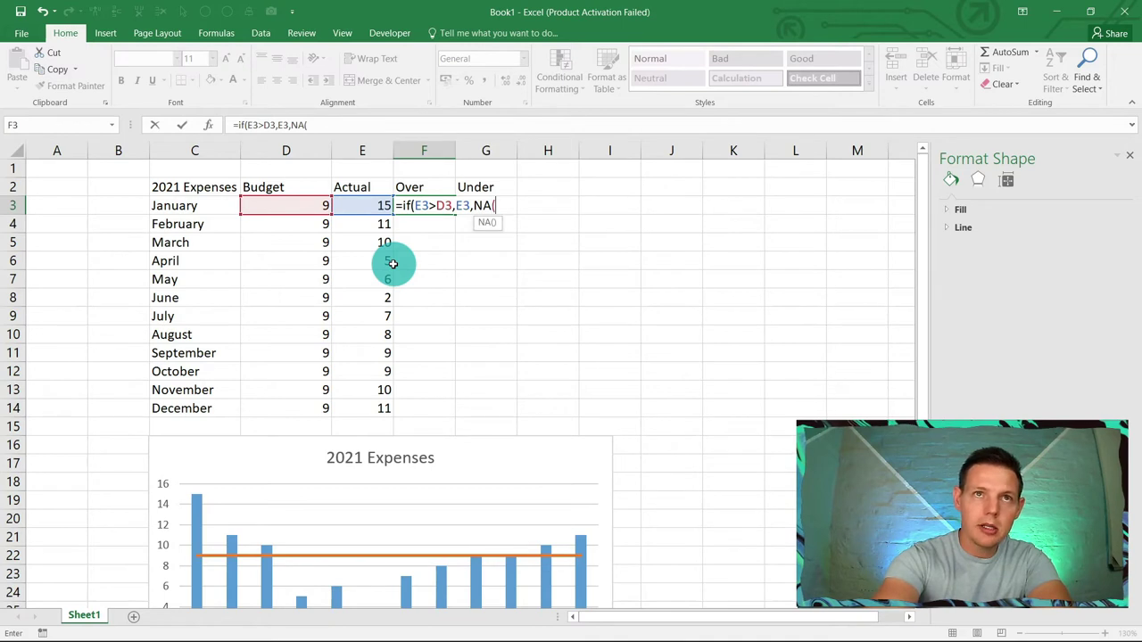
pyautogui.write('))')
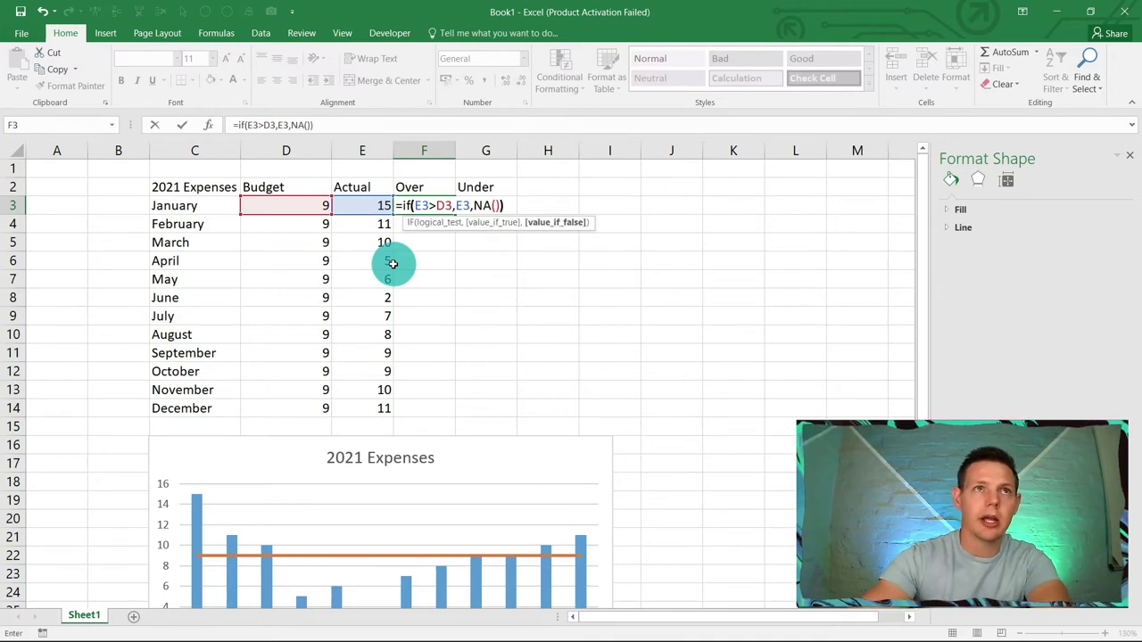
pyautogui.write(')')
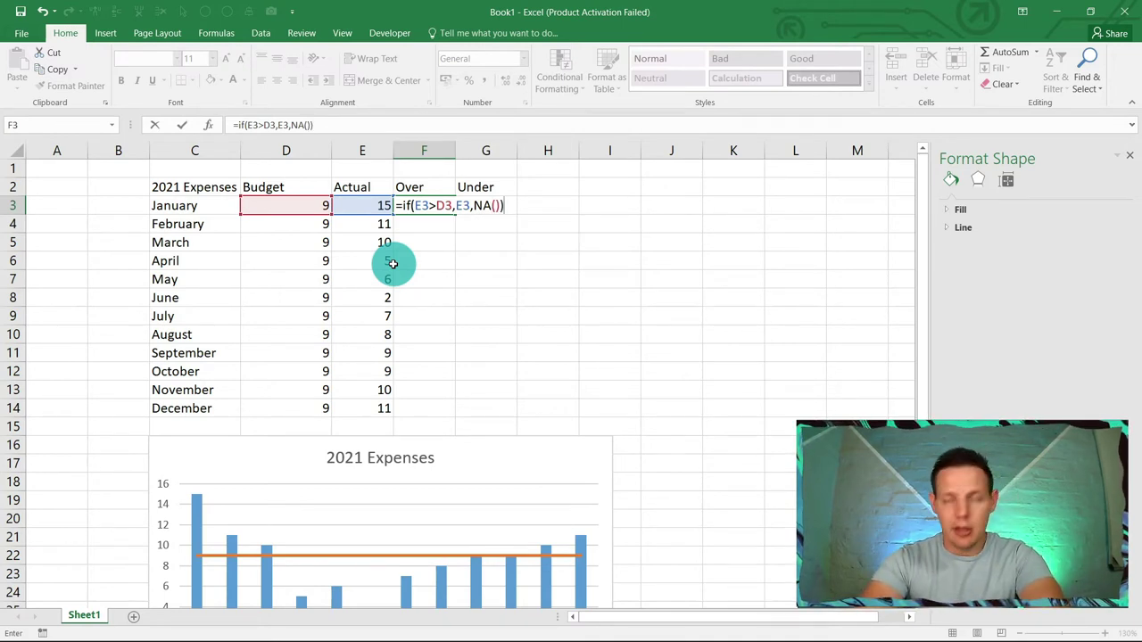
pyautogui.press('Return')
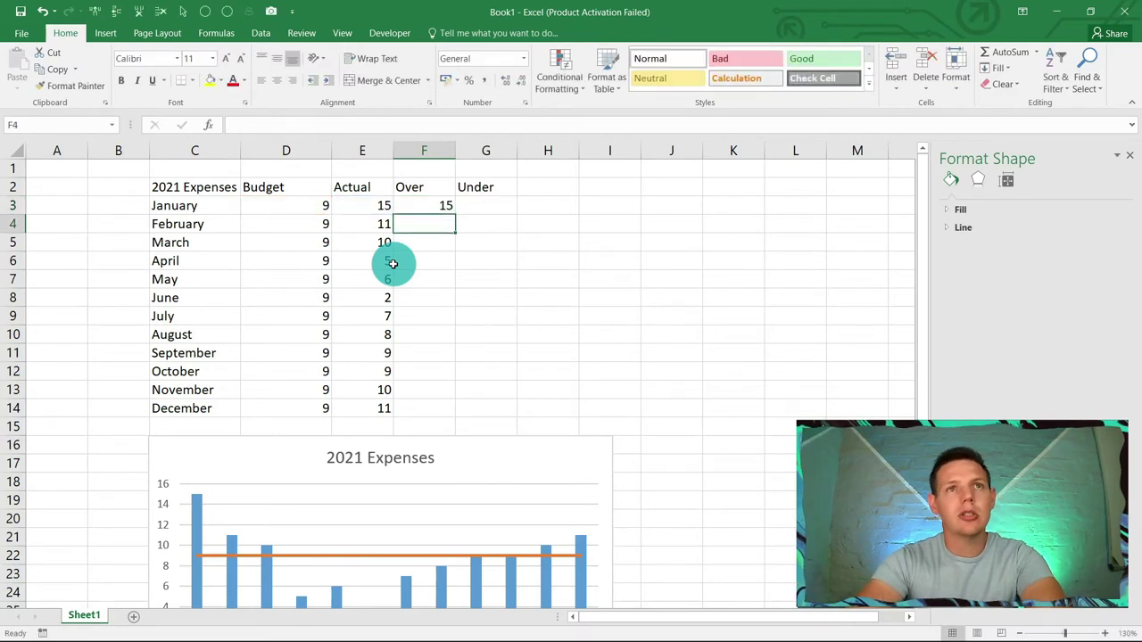
# - Test the Over formula with a January actual of 8 in E3, and undo that change
pyautogui.click(437, 206)
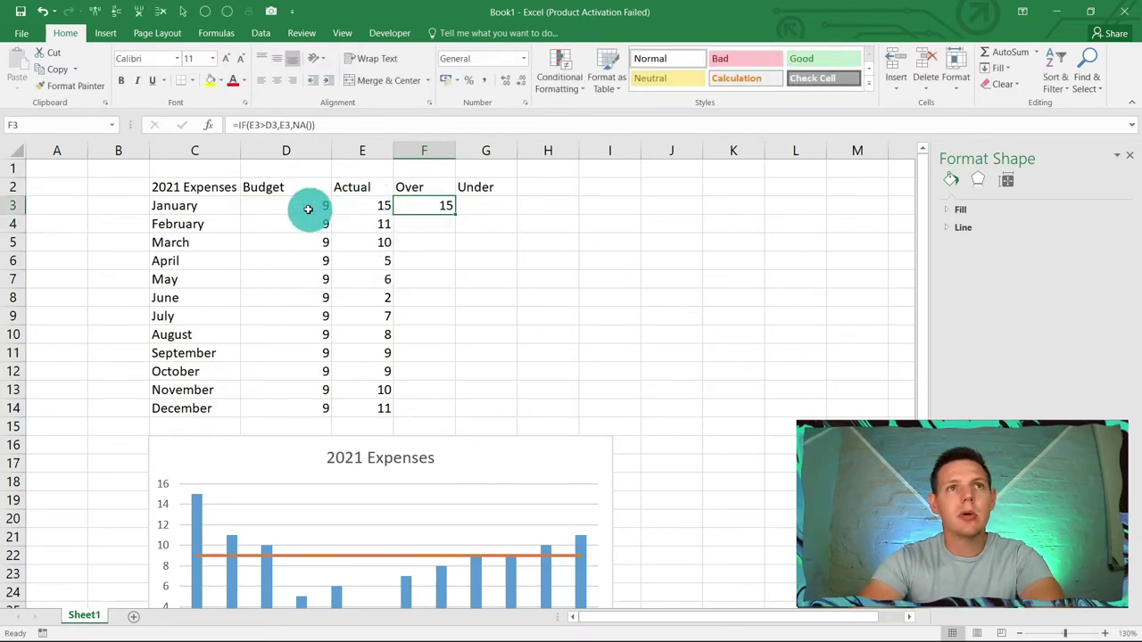
pyautogui.click(361, 208)
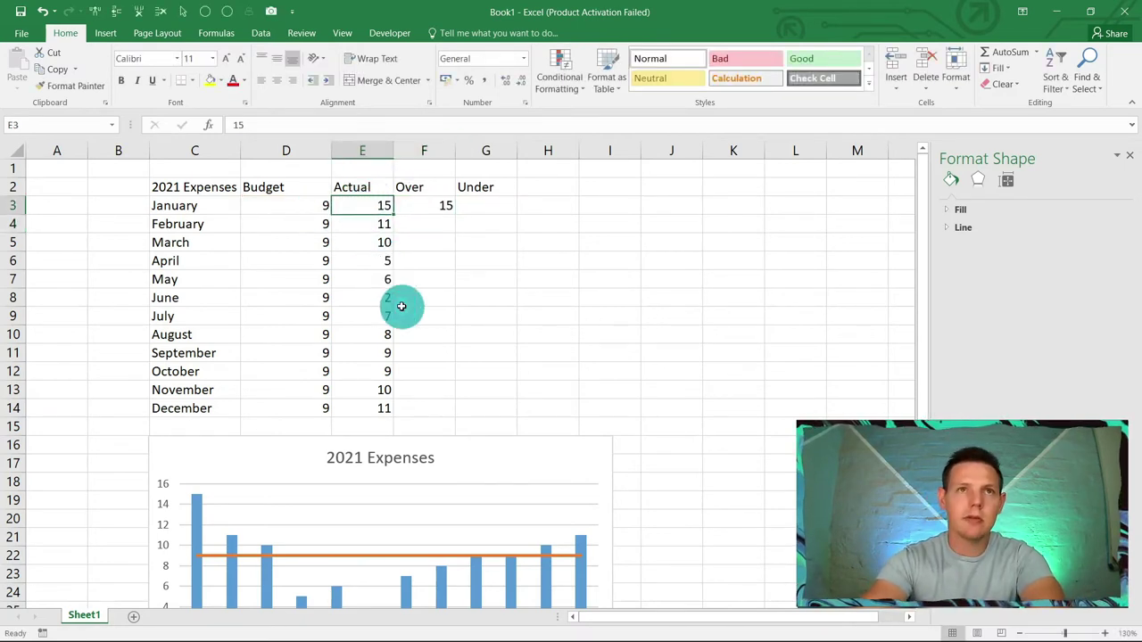
pyautogui.write('8')
pyautogui.press('Return')
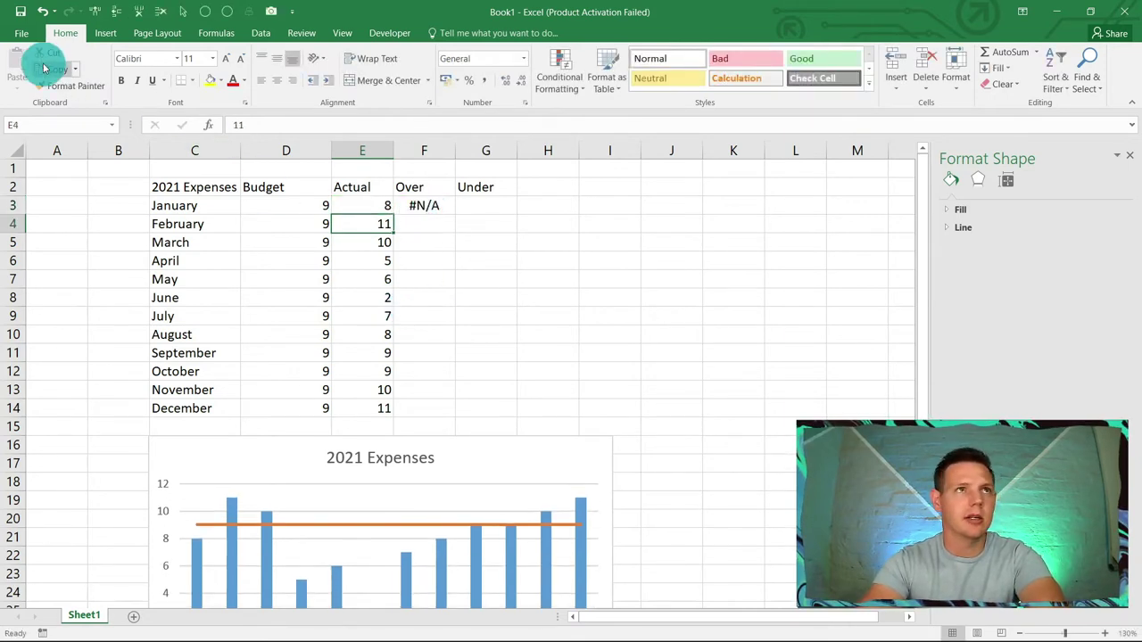
pyautogui.click(42, 11)
# - Fill the Over formula from F3 down through December in F14
pyautogui.click(438, 211)
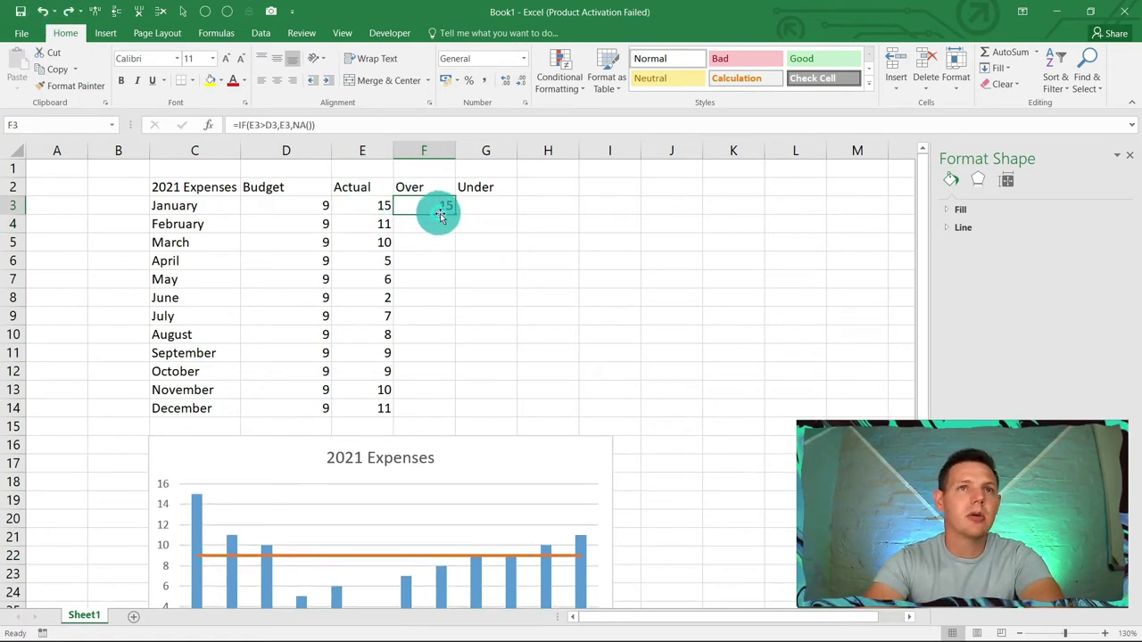
pyautogui.moveTo(454, 217); pyautogui.dragTo(454, 416)
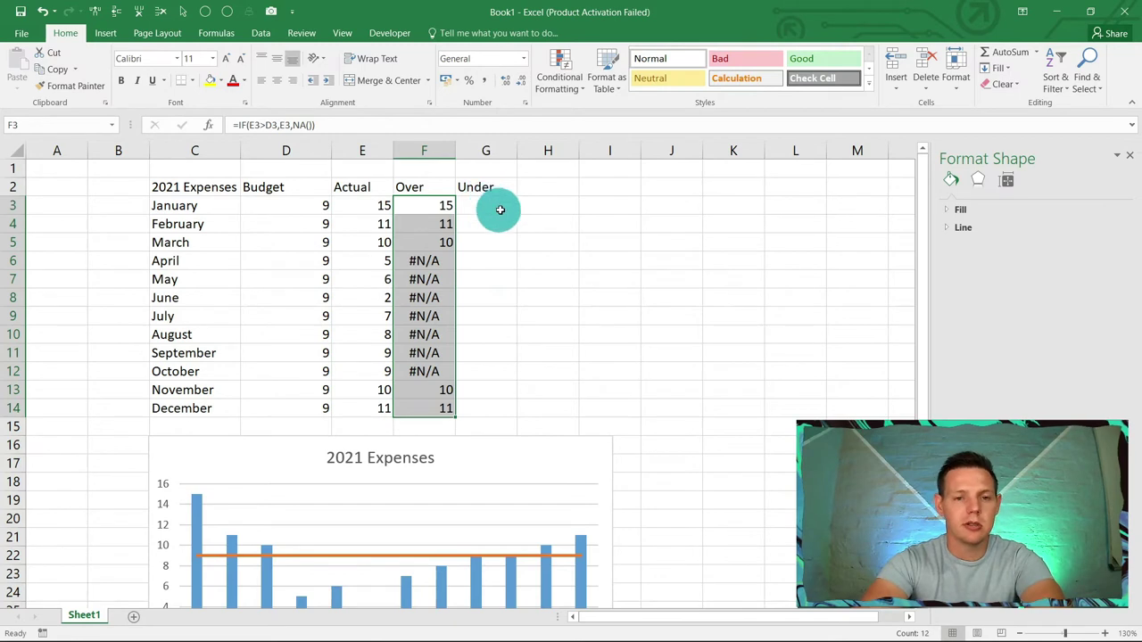
pyautogui.click(571, 272)
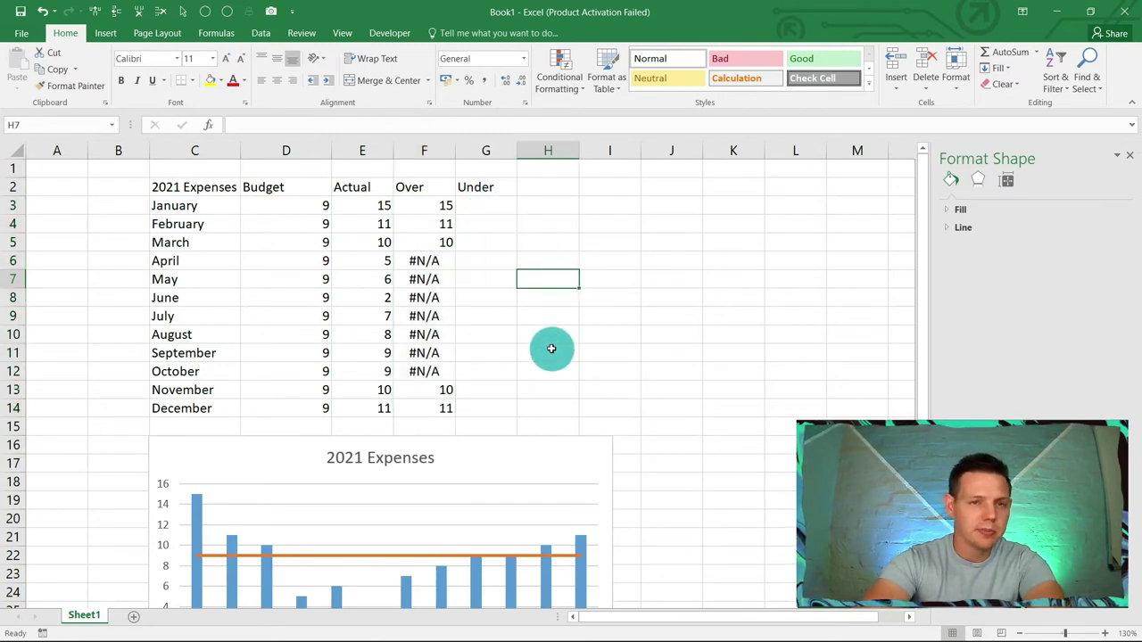
# - Enter the formula =IF(E3<D3,E3,NA()) in G3 for January's Under value
pyautogui.click(484, 205)
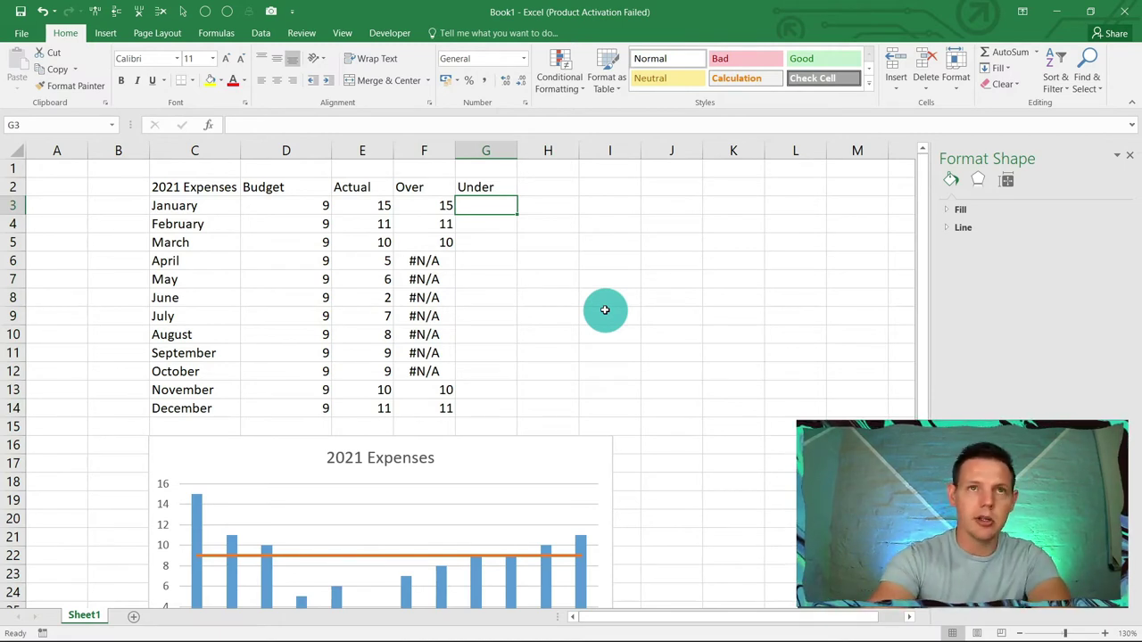
pyautogui.write('=IF')
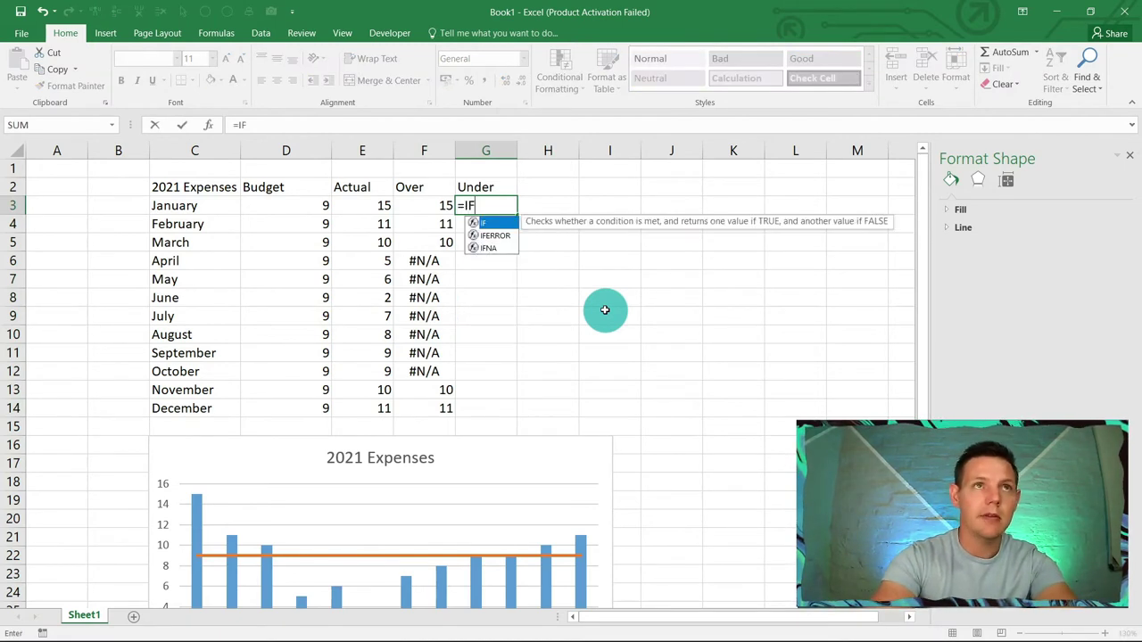
pyautogui.write('(')
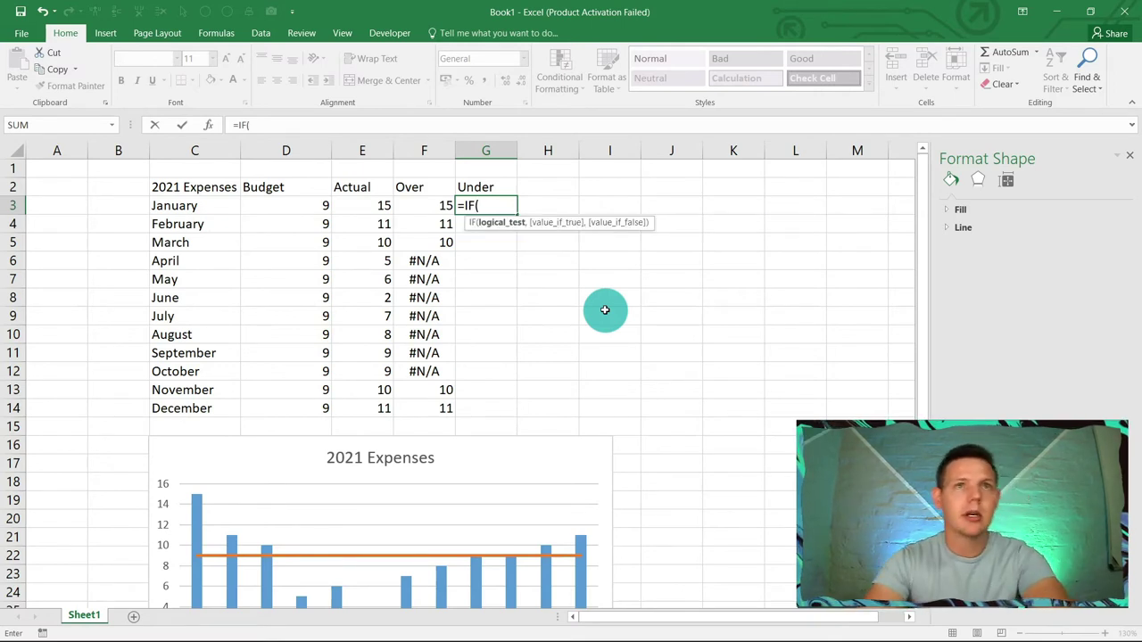
pyautogui.click(364, 205)
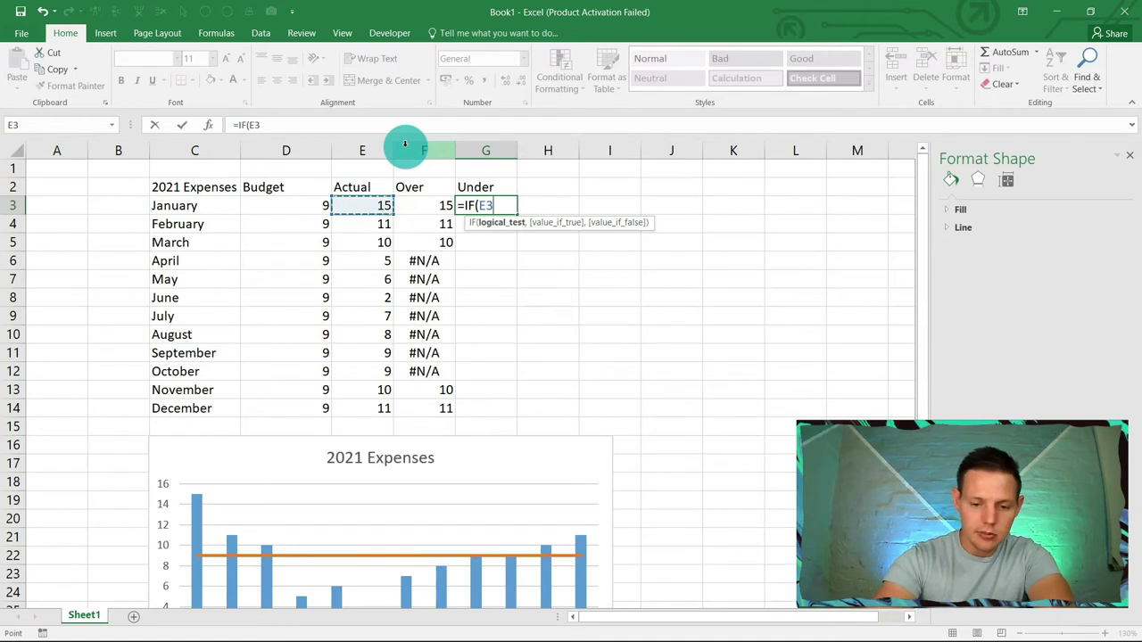
pyautogui.write('>')
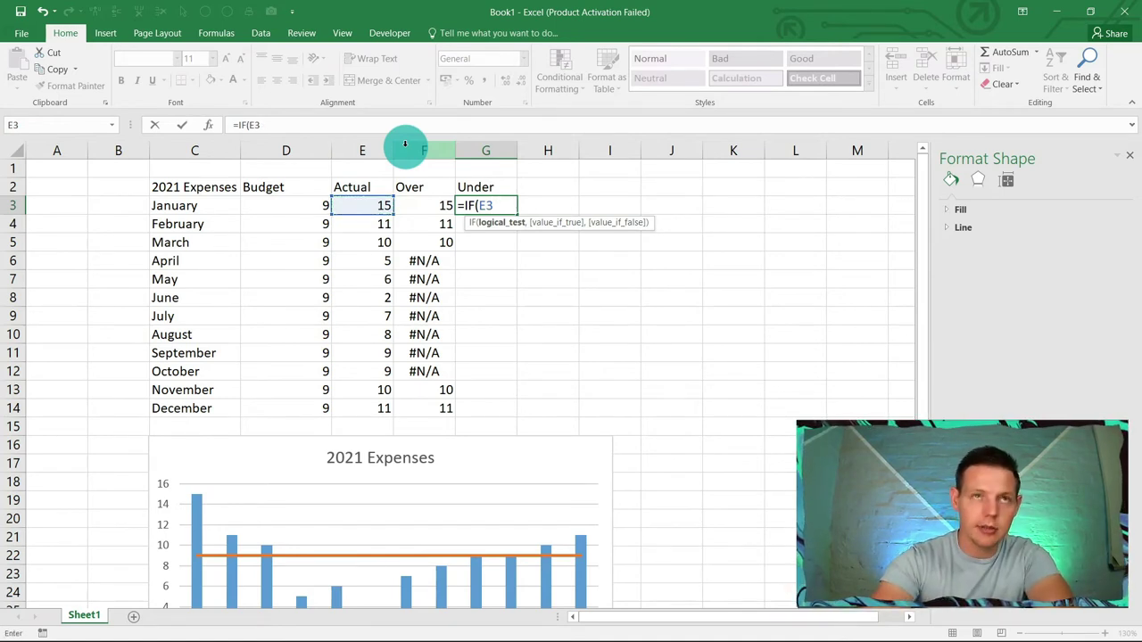
pyautogui.click(281, 207)
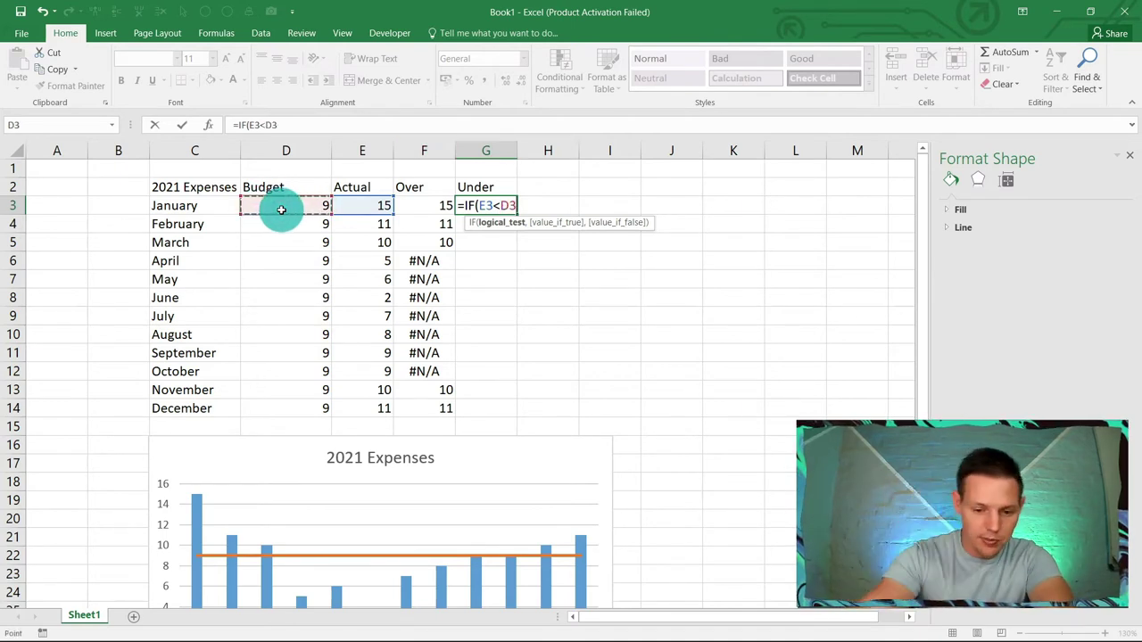
pyautogui.write(',')
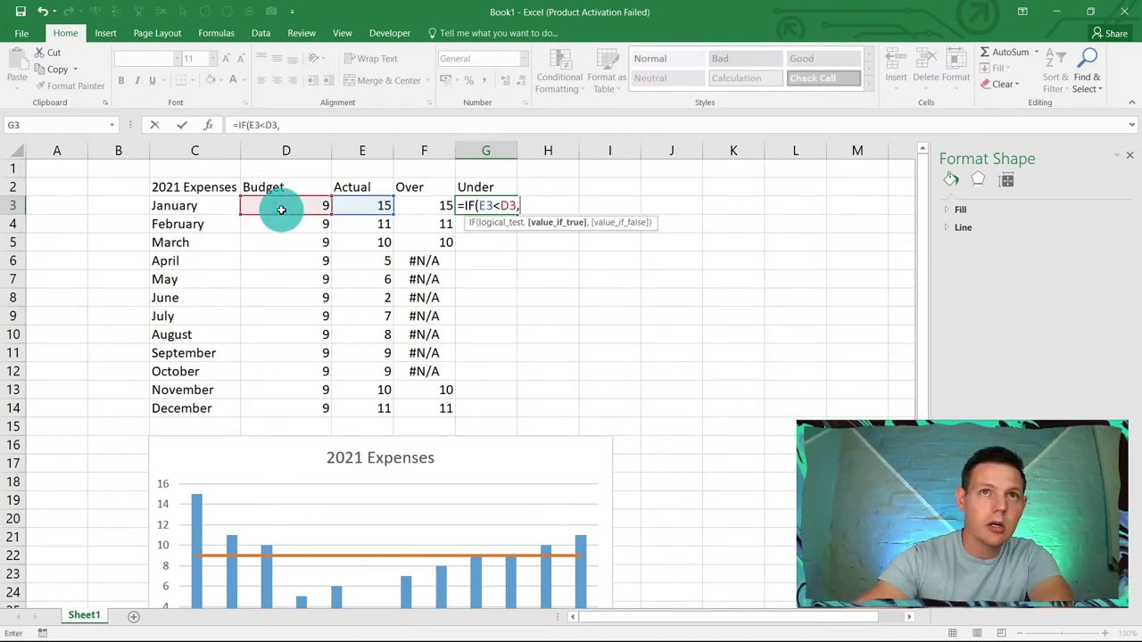
pyautogui.click(360, 205)
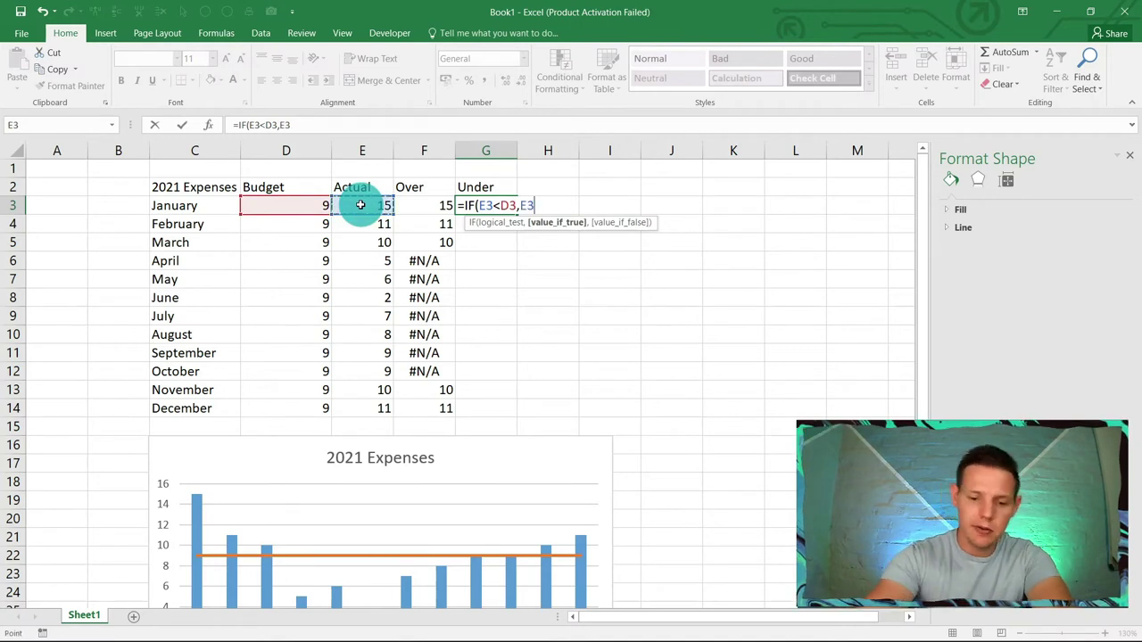
pyautogui.write(',N')
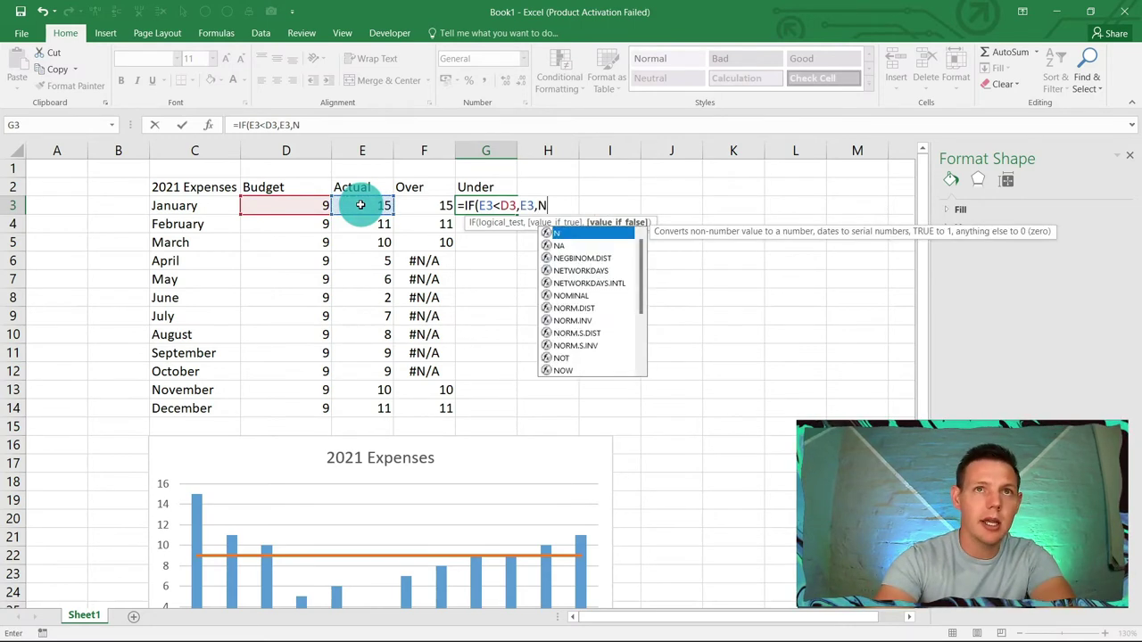
pyautogui.write('A(')
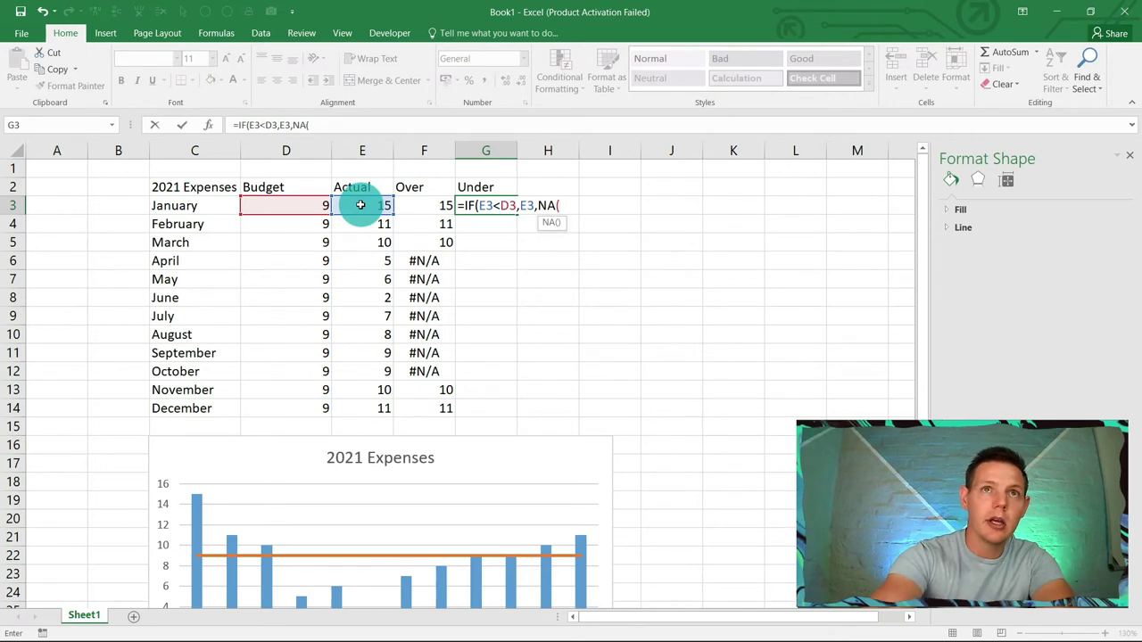
pyautogui.write(')')
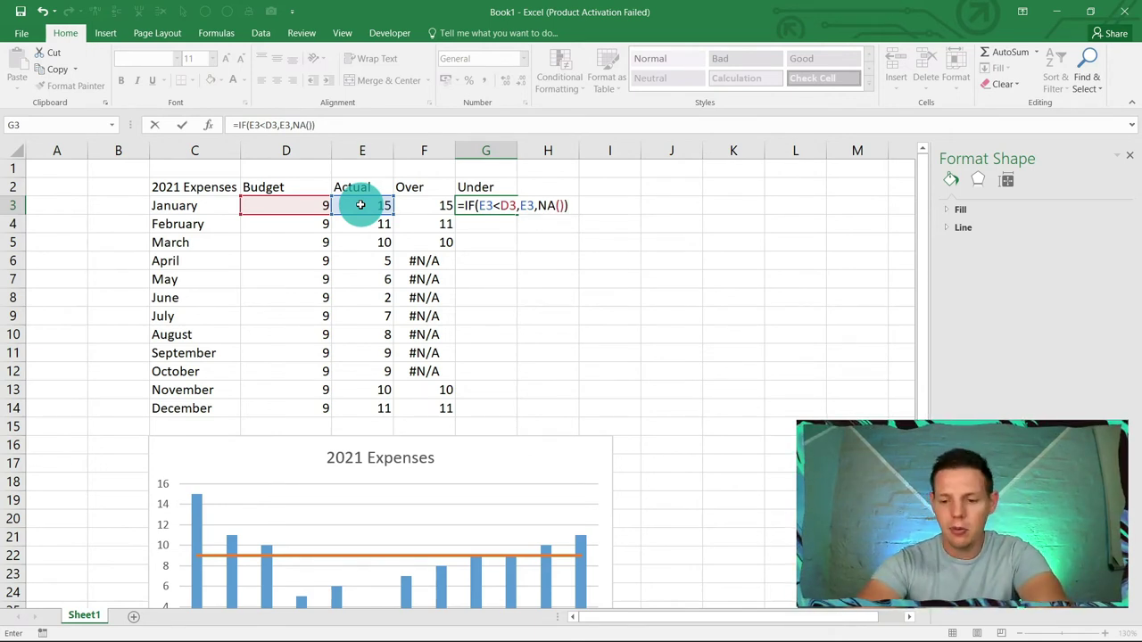
pyautogui.press('Return')
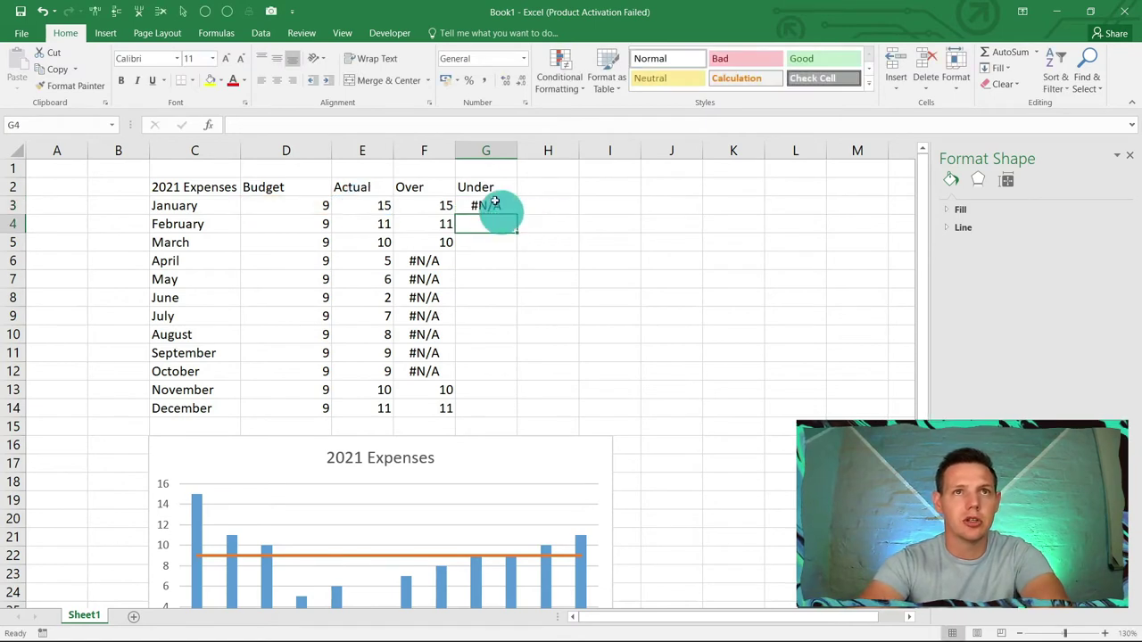
# - Fill the Under formula from G3 down through December in G14
pyautogui.click(490, 206)
pyautogui.click(447, 206)
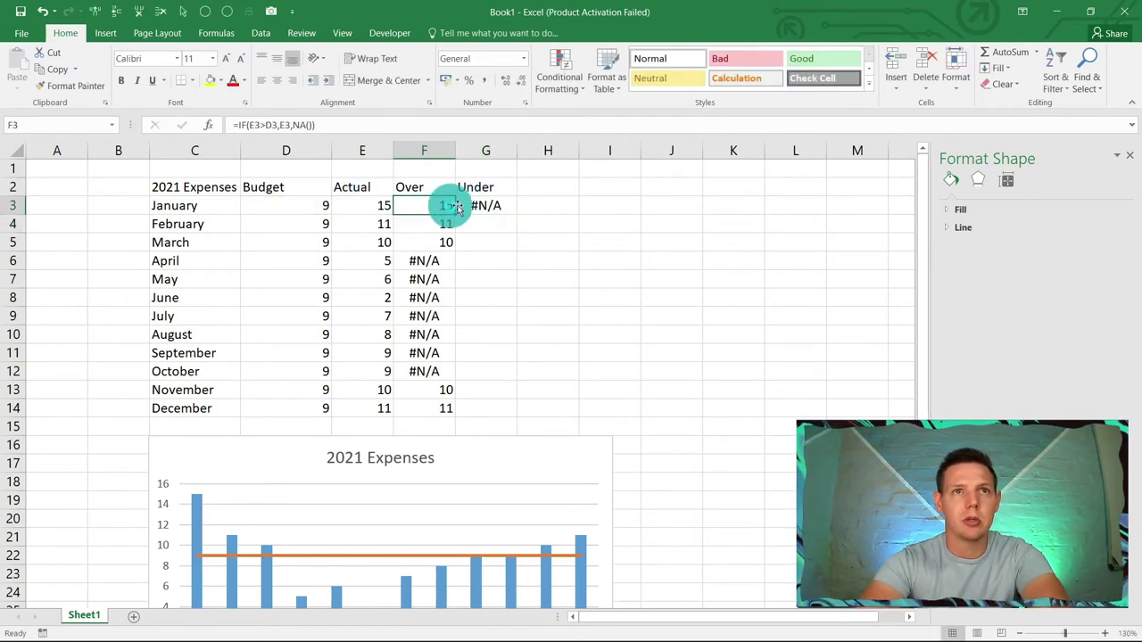
pyautogui.click(505, 204)
pyautogui.doubleClick(516, 213)
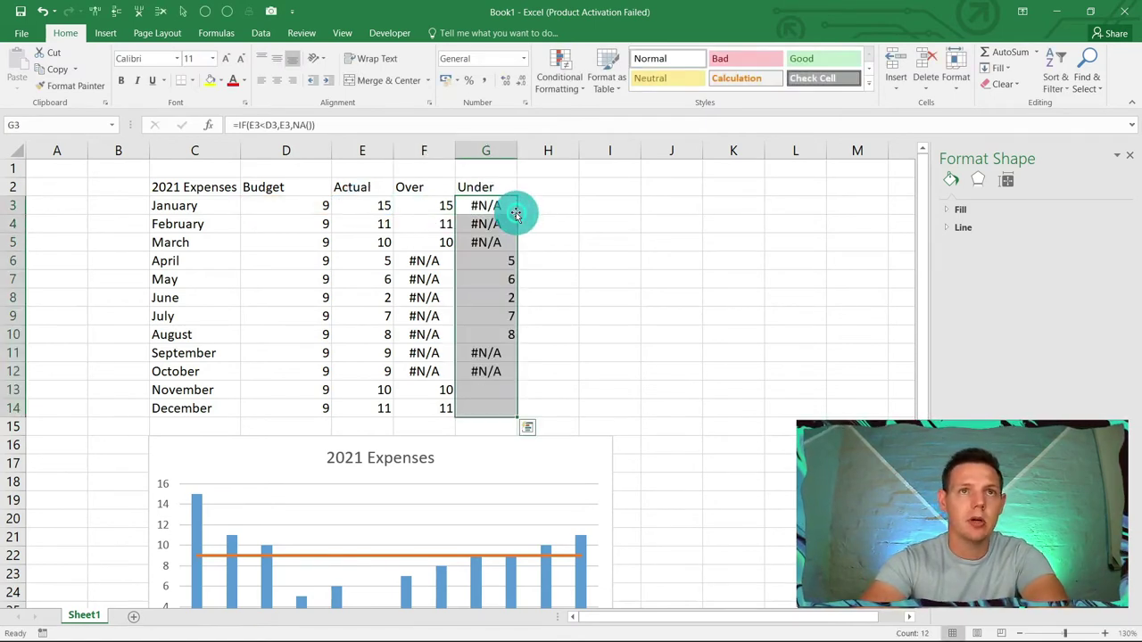
pyautogui.click(594, 374)
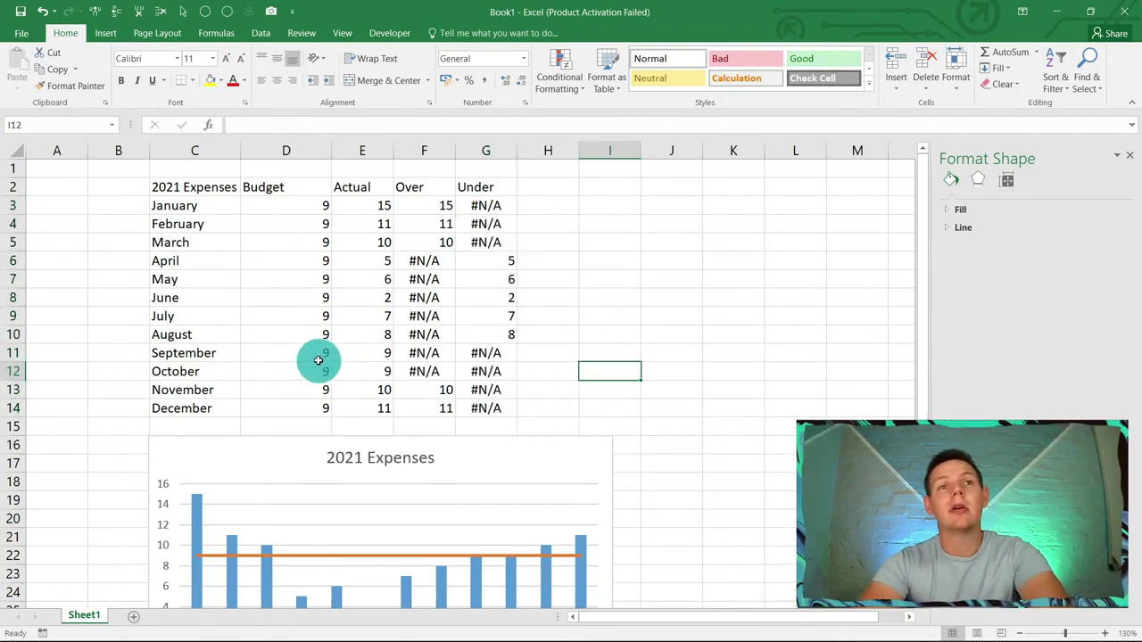
# - Change the Under formula in G3 to =IF(E3<=D3,E3,NA()) so months equal to the budget are included
pyautogui.moveTo(306, 357); pyautogui.dragTo(362, 356)
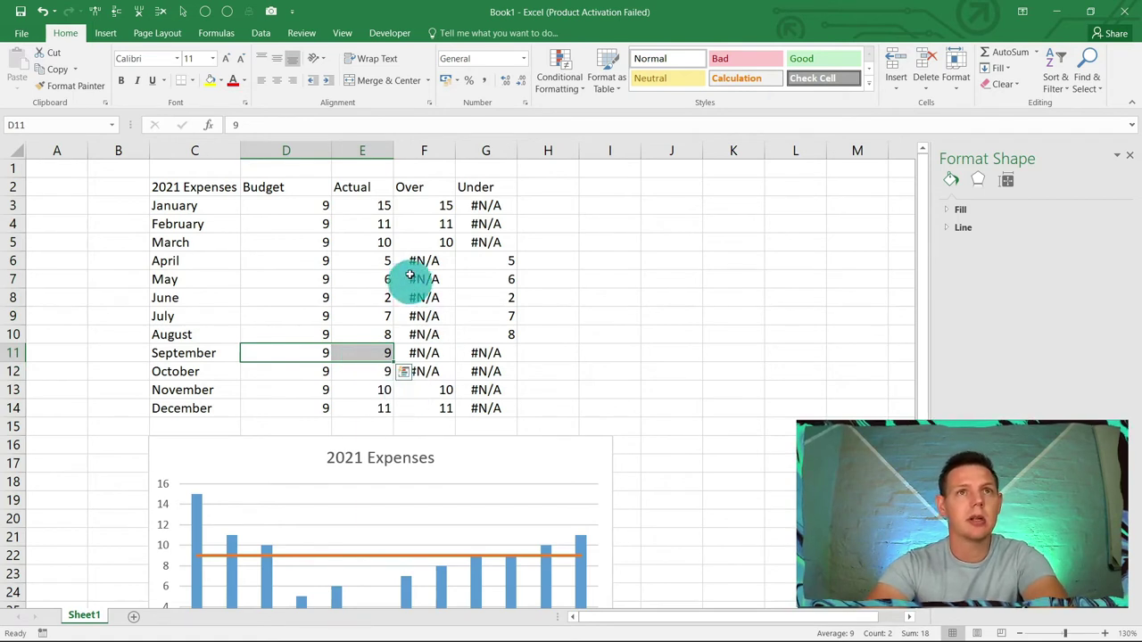
pyautogui.click(485, 205)
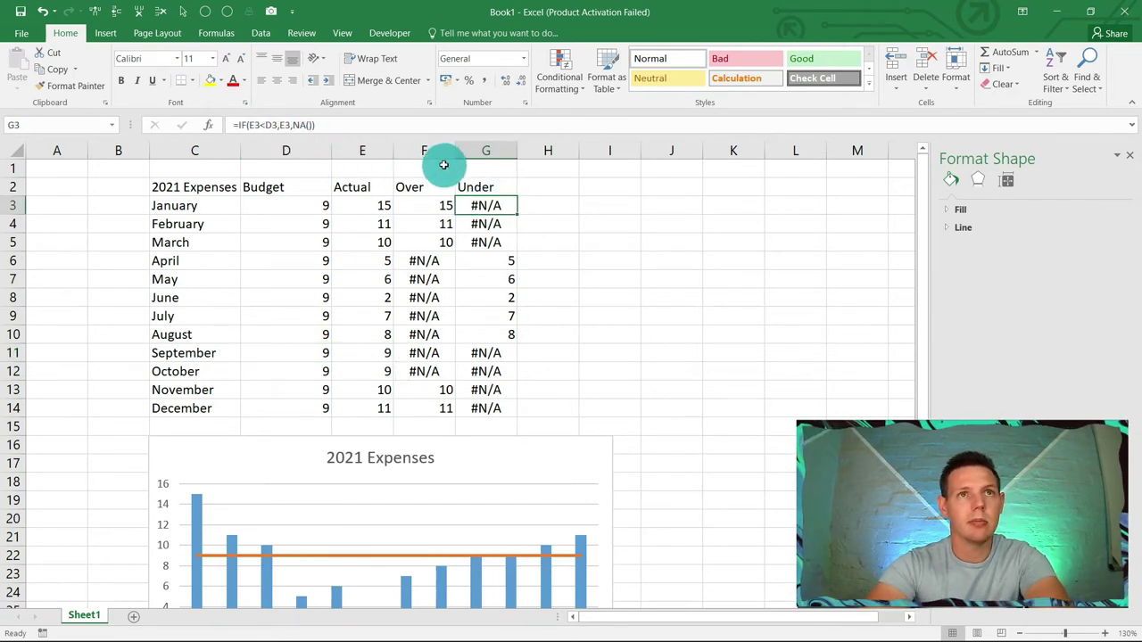
pyautogui.doubleClick(458, 202)
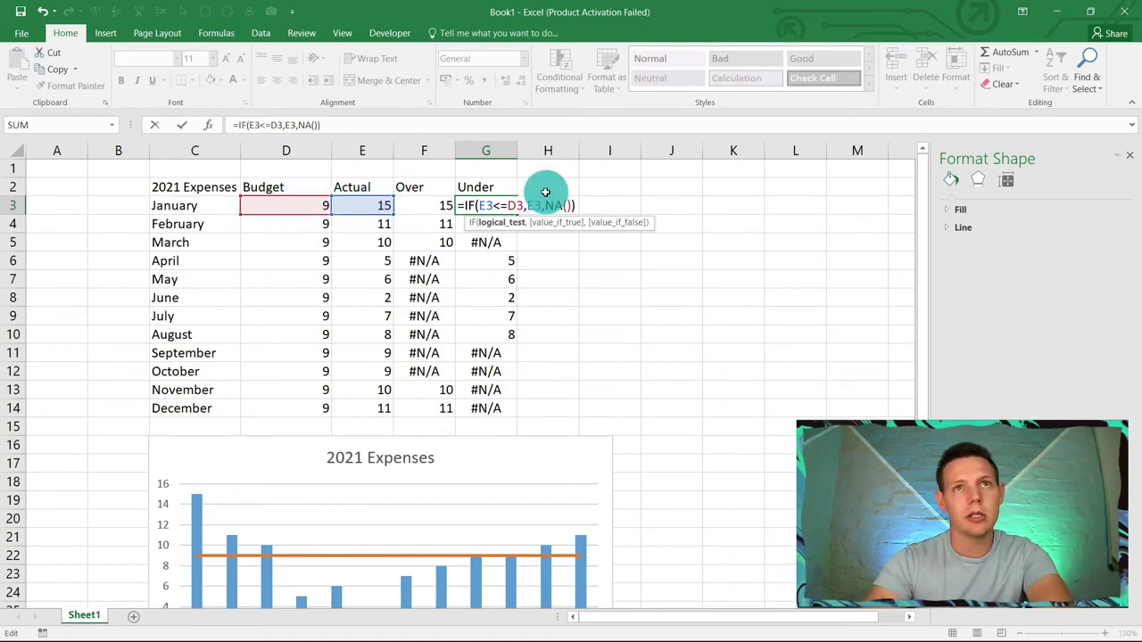
pyautogui.press('Return')
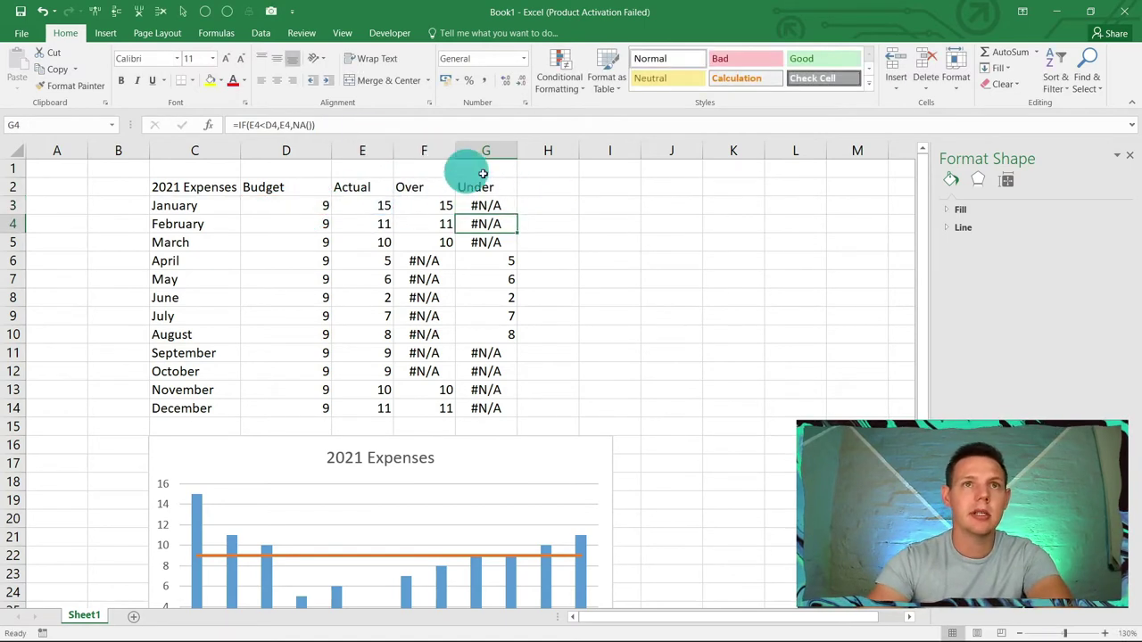
# - Fill the revised Under formula from G3 down to G14, replacing the earlier formulas
pyautogui.click(511, 207)
pyautogui.doubleClick(515, 212)
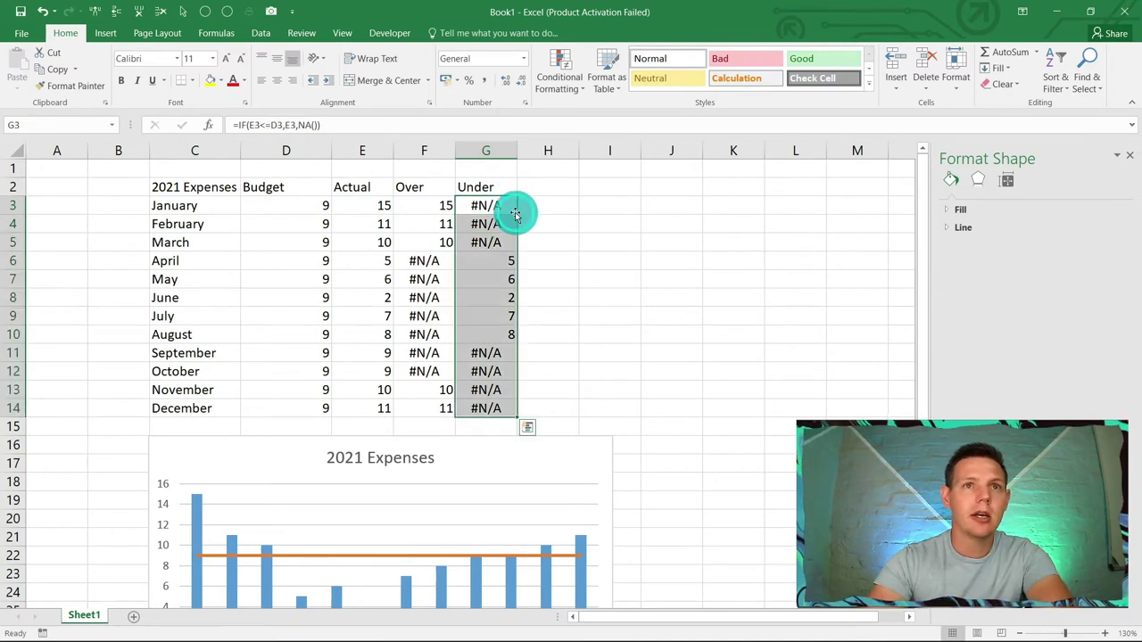
pyautogui.moveTo(492, 353); pyautogui.dragTo(492, 371)
pyautogui.moveTo(437, 205); pyautogui.dragTo(428, 403)
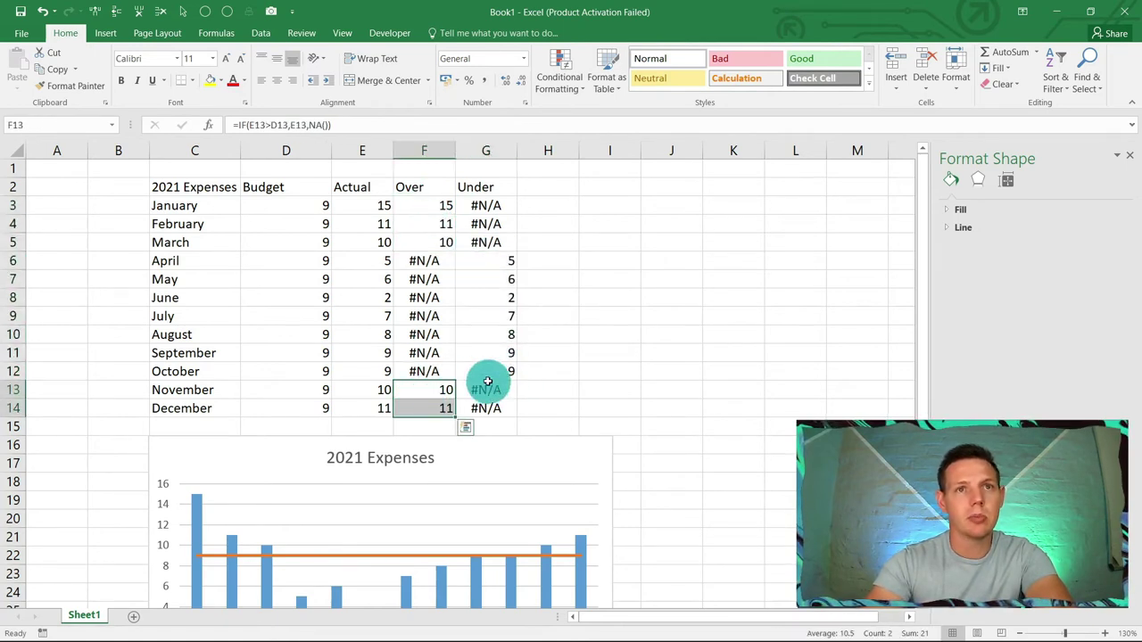
pyautogui.click(644, 254)
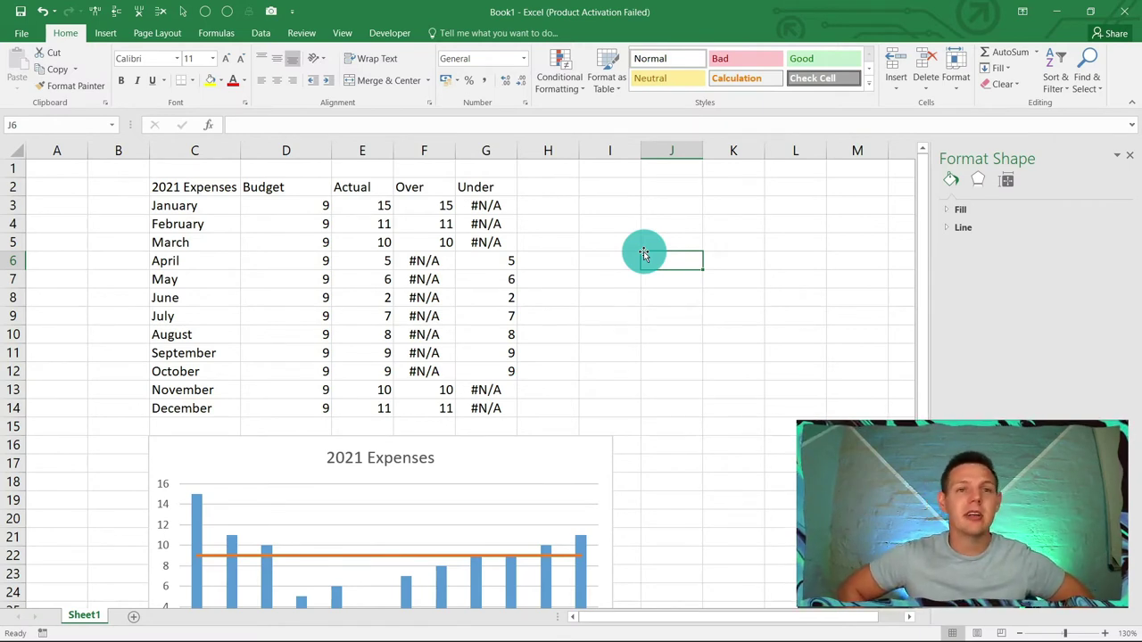
# - Move the 2021 Expenses chart beside the table and narrow it to span about columns H to M
pyautogui.scroll(-1, 673, 403)
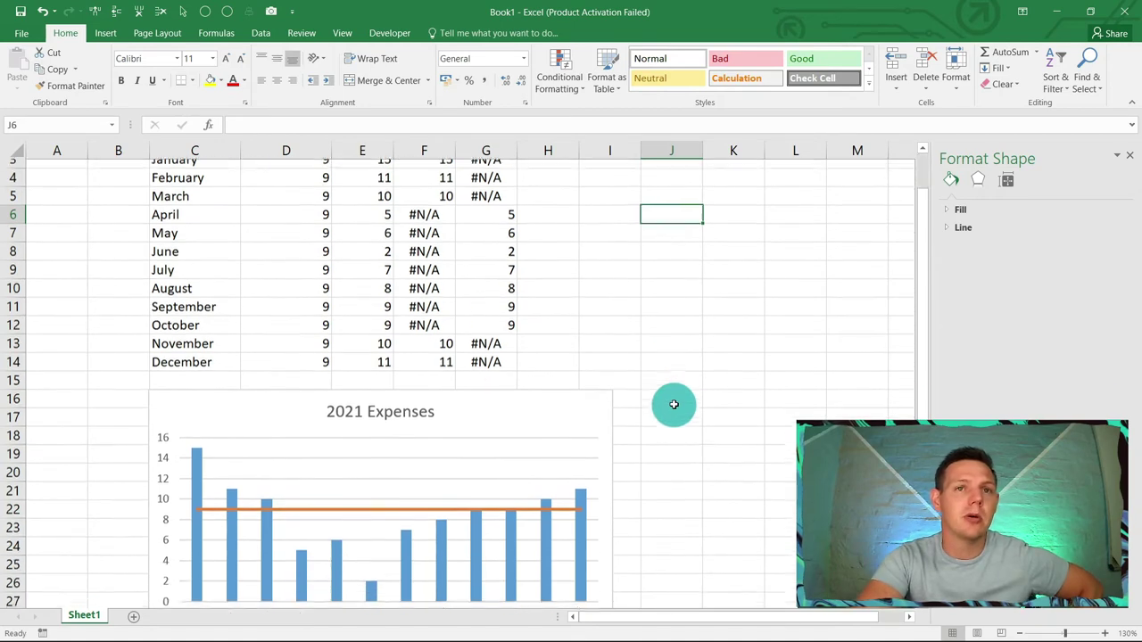
pyautogui.click(498, 383)
pyautogui.scroll(1, 502, 382)
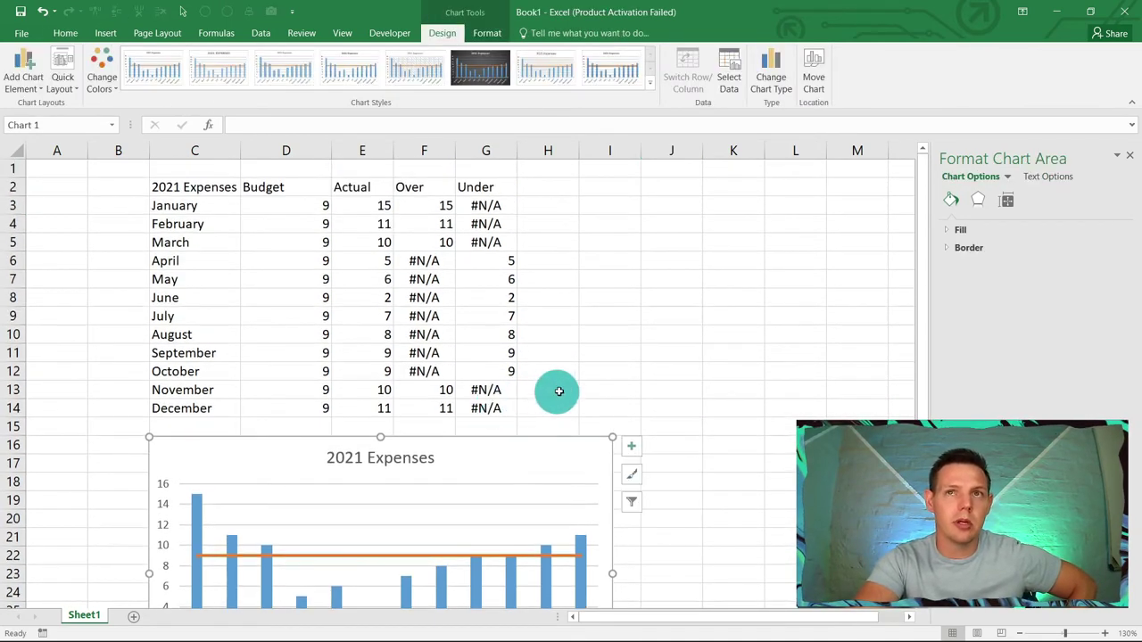
pyautogui.moveTo(452, 443); pyautogui.dragTo(735, 181)
pyautogui.moveTo(883, 313); pyautogui.dragTo(769, 300)
pyautogui.moveTo(674, 180); pyautogui.dragTo(754, 180)
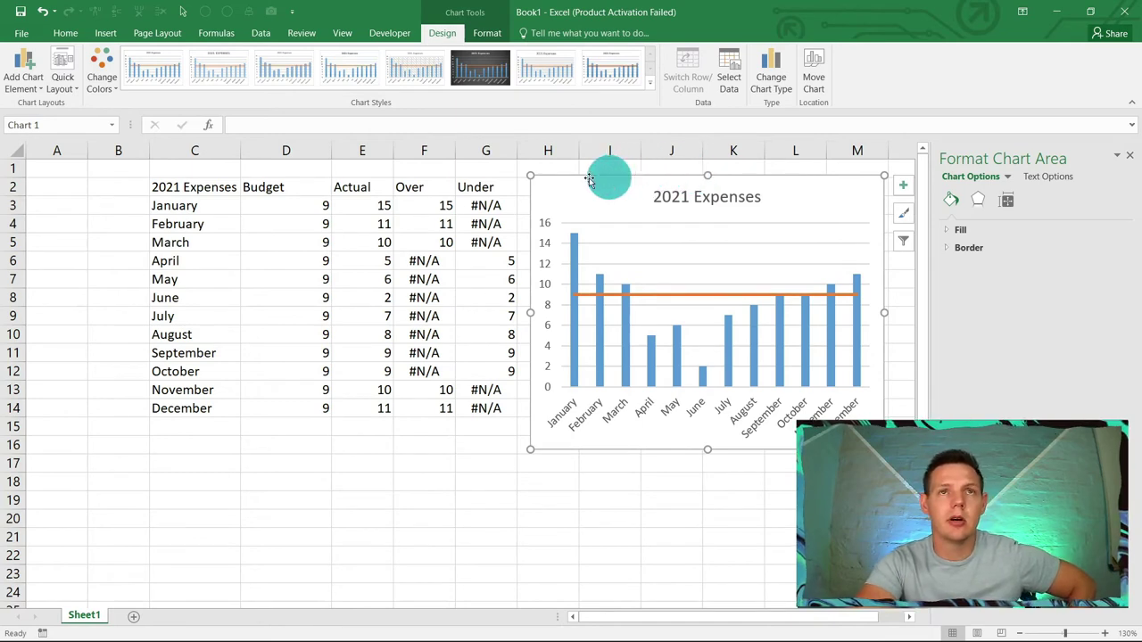
# - Edit the chart's Actual series to take its name from F2 and its values from the Over data in F3:F14
pyautogui.click(740, 80)
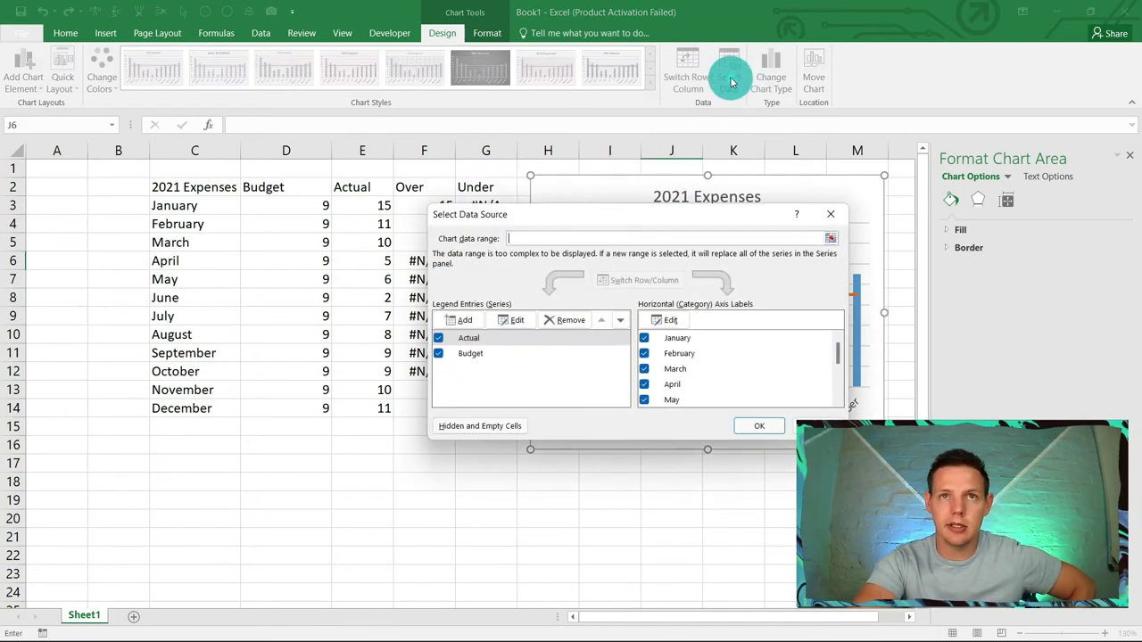
pyautogui.moveTo(636, 214); pyautogui.dragTo(370, 389)
pyautogui.click(193, 515)
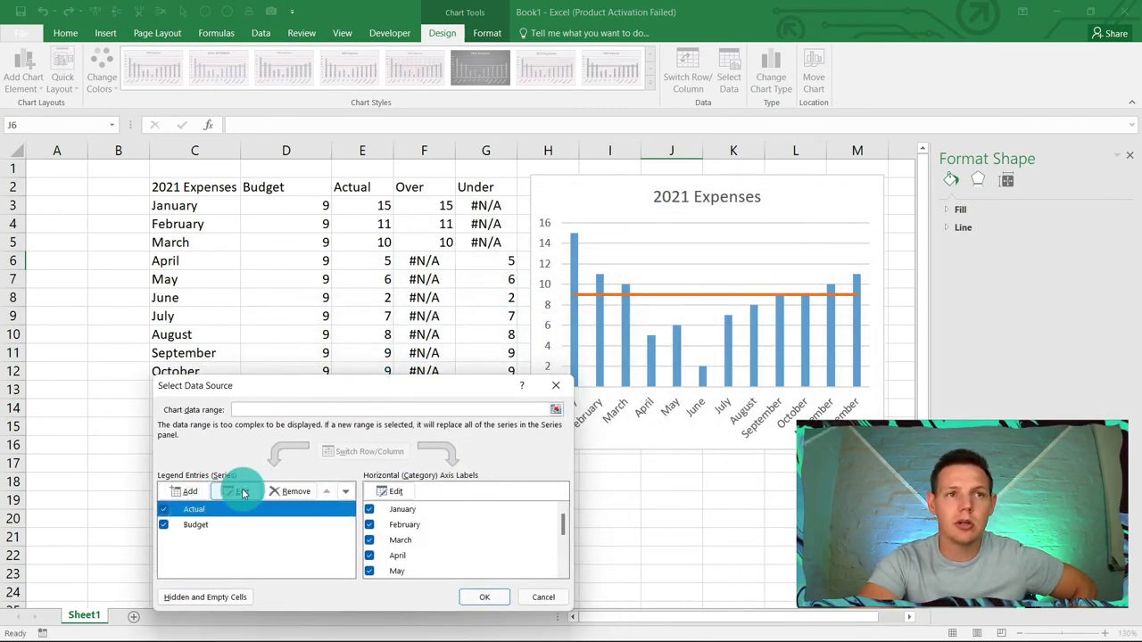
pyautogui.moveTo(312, 389)
pyautogui.mouseDown()
pyautogui.moveTo(304, 432)
pyautogui.moveTo(302, 392)
pyautogui.mouseUp()
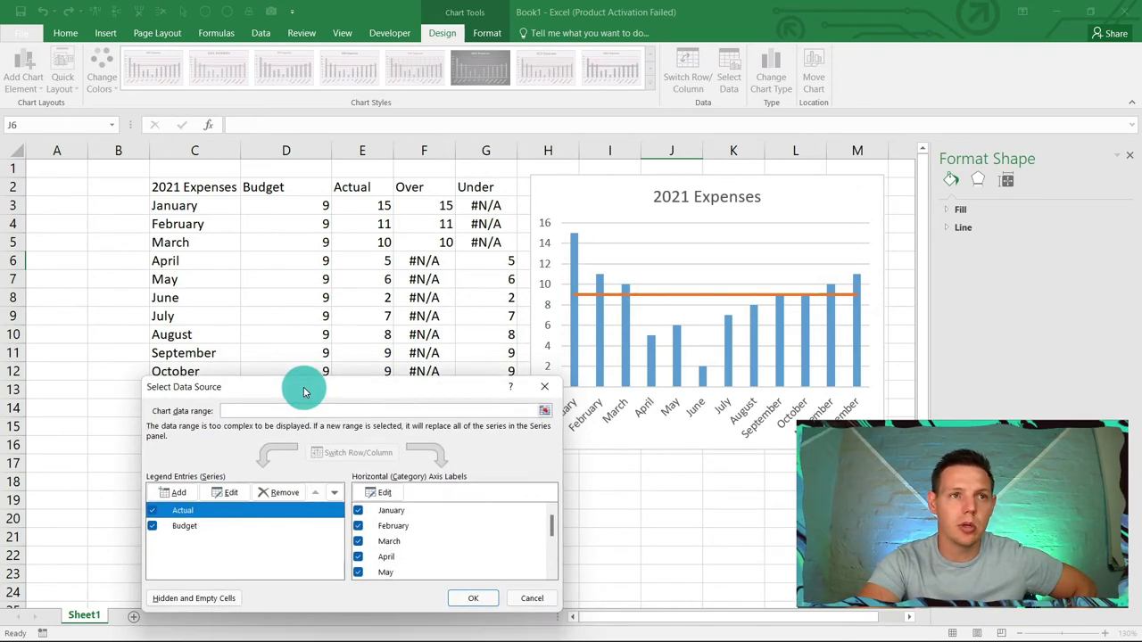
pyautogui.click(225, 492)
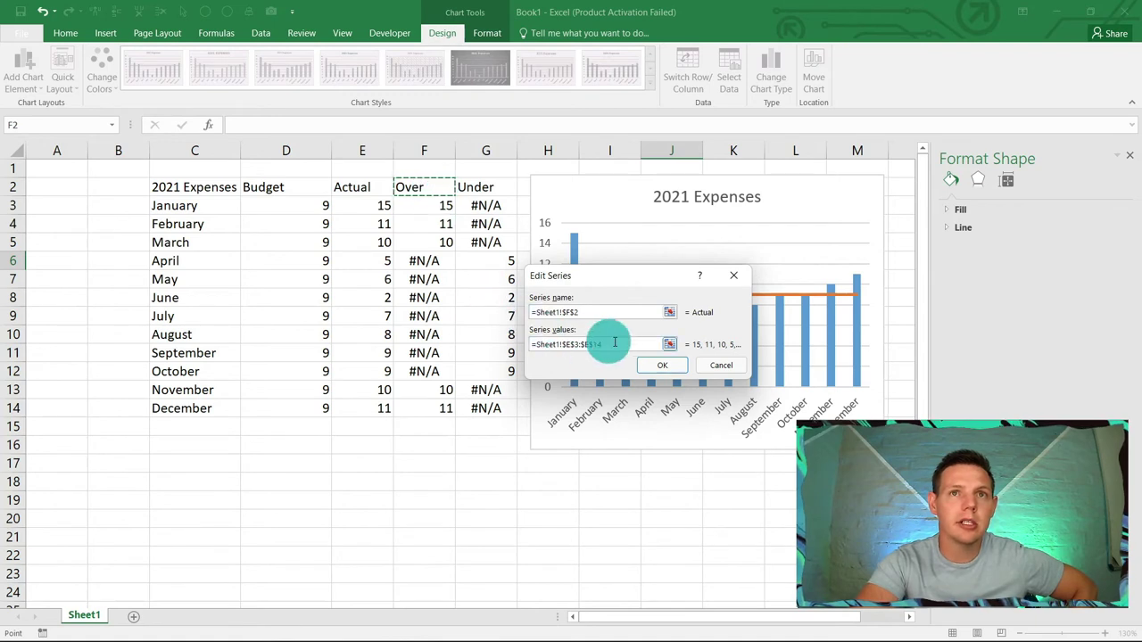
pyautogui.moveTo(607, 343); pyautogui.dragTo(518, 350)
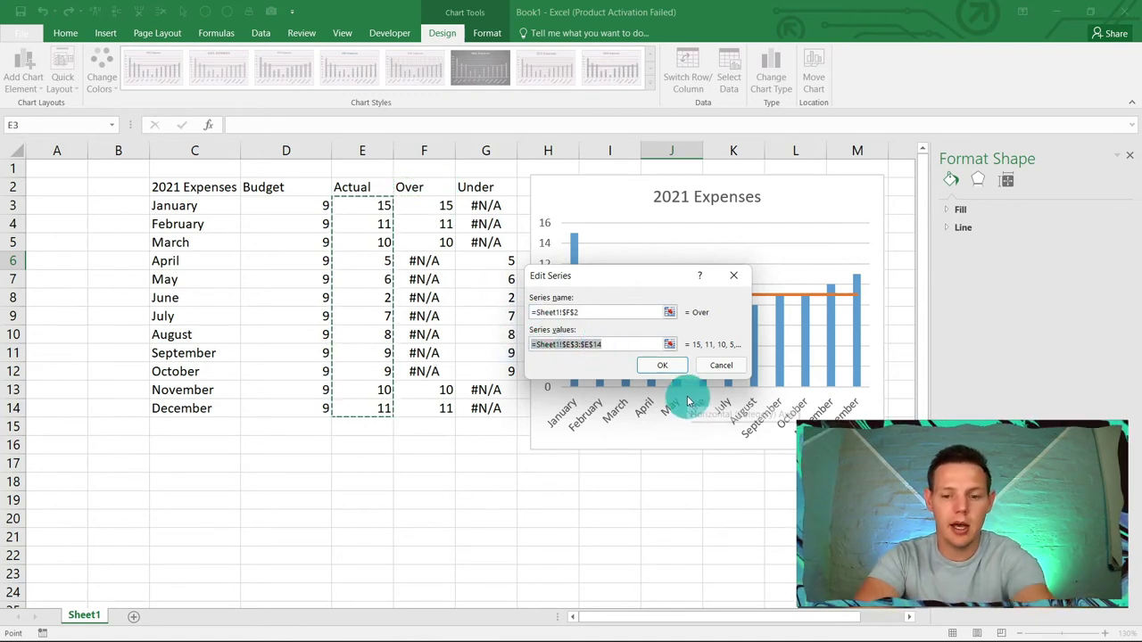
pyautogui.press('Delete')
pyautogui.click(425, 206)
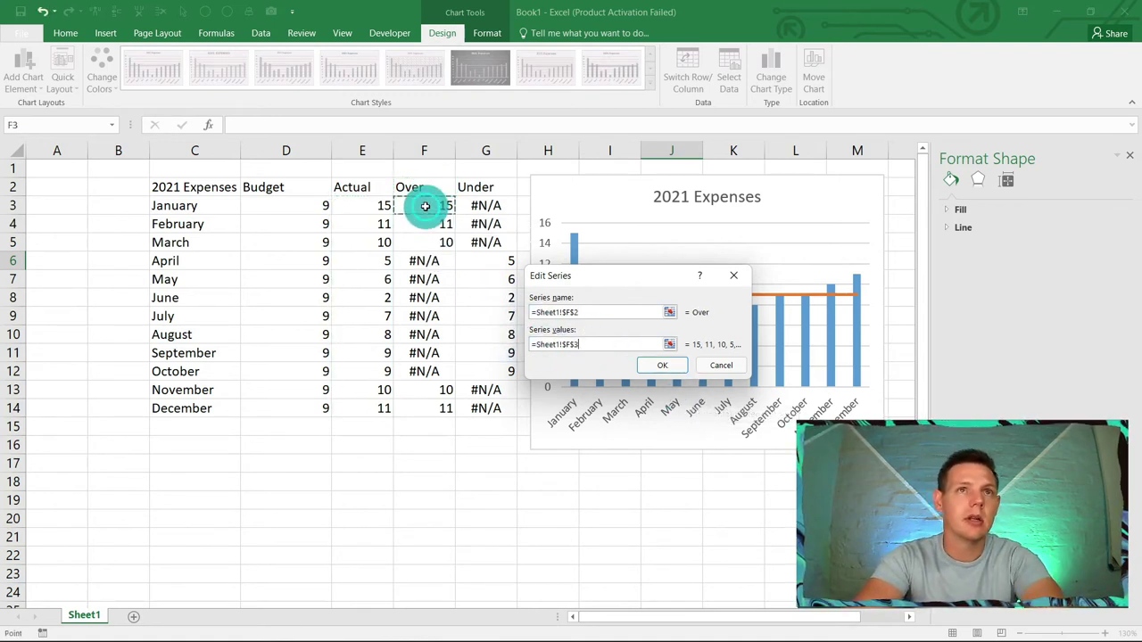
pyautogui.moveTo(426, 206); pyautogui.dragTo(435, 409)
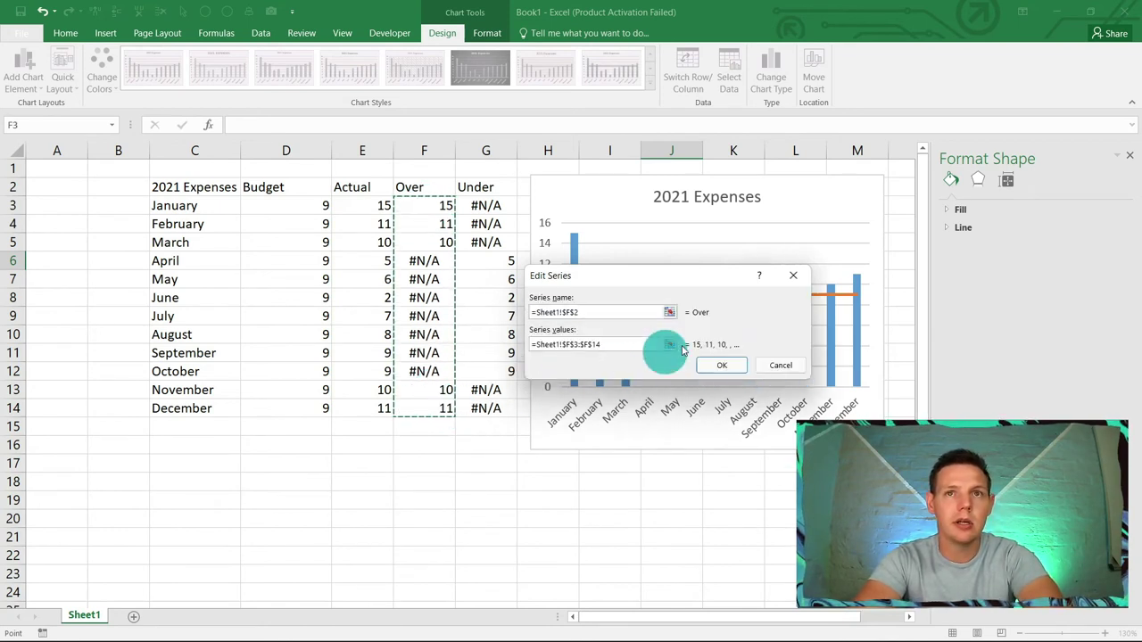
pyautogui.click(722, 365)
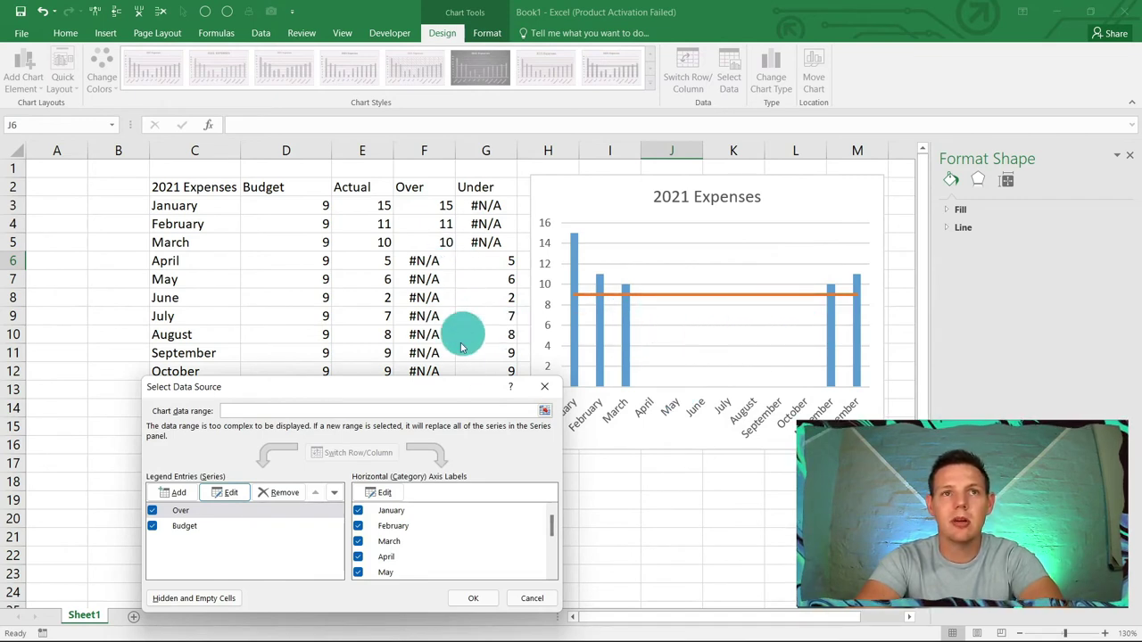
# - Add a chart series named from G2 with its values taken from the Under data in G3:G14
pyautogui.moveTo(457, 391); pyautogui.dragTo(466, 464)
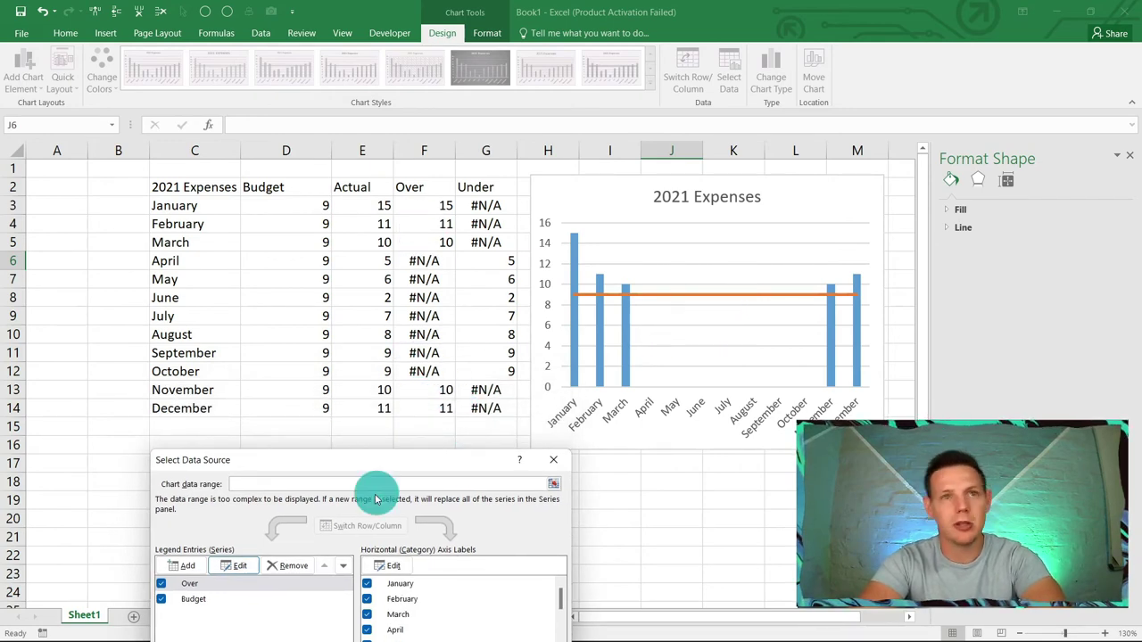
pyautogui.moveTo(401, 461); pyautogui.dragTo(303, 314)
pyautogui.click(74, 425)
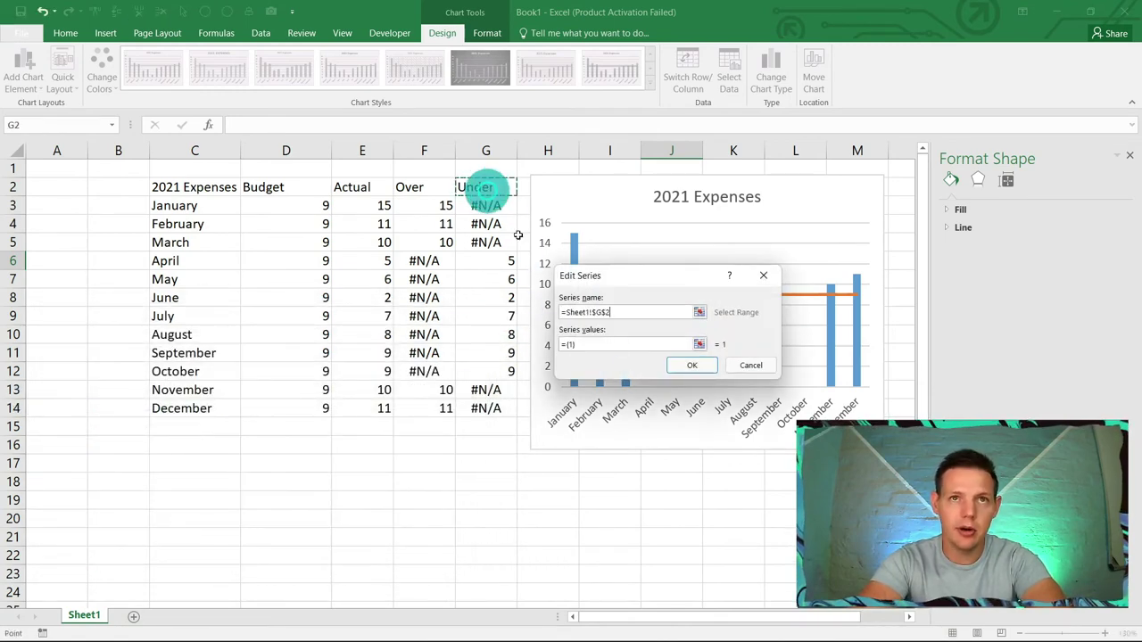
pyautogui.click(591, 347)
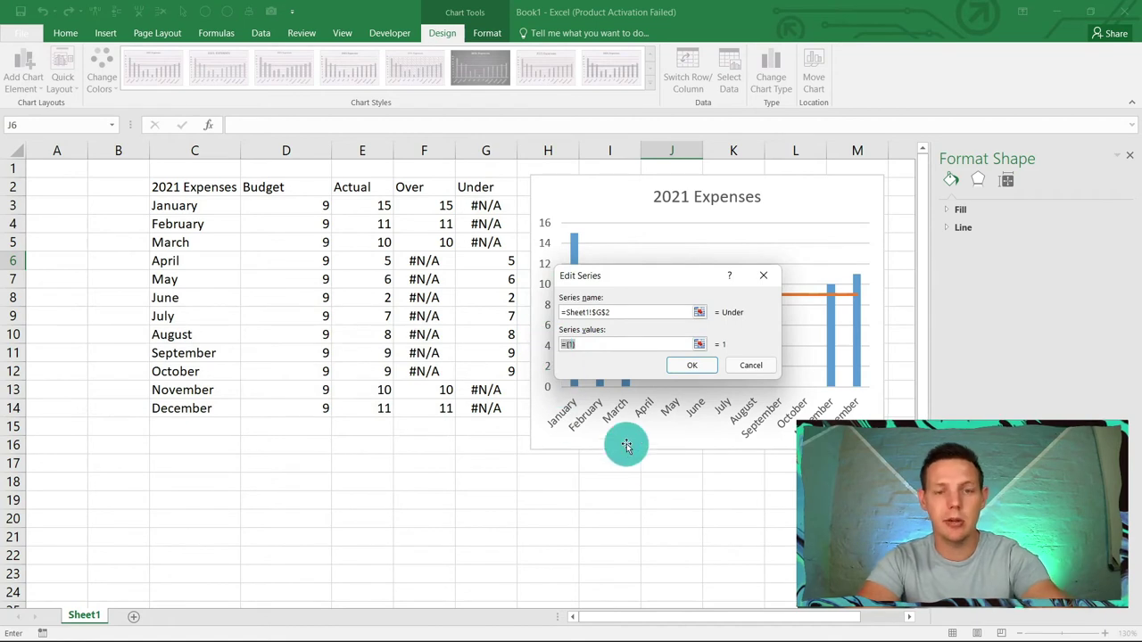
pyautogui.press('BackSpace')
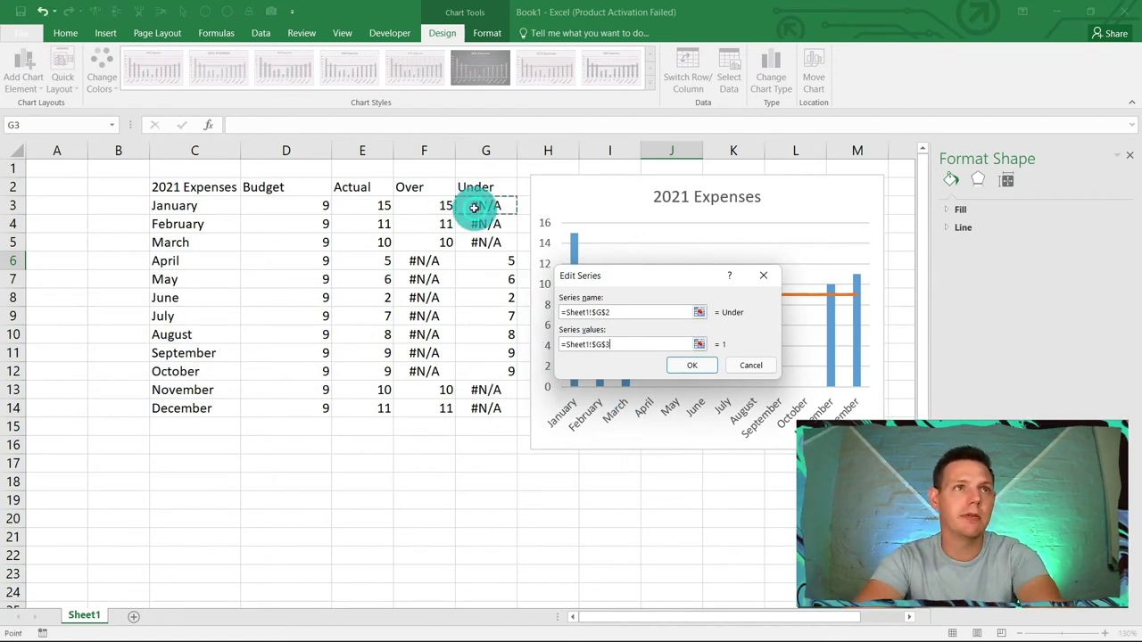
pyautogui.moveTo(474, 207); pyautogui.dragTo(482, 407)
pyautogui.click(757, 364)
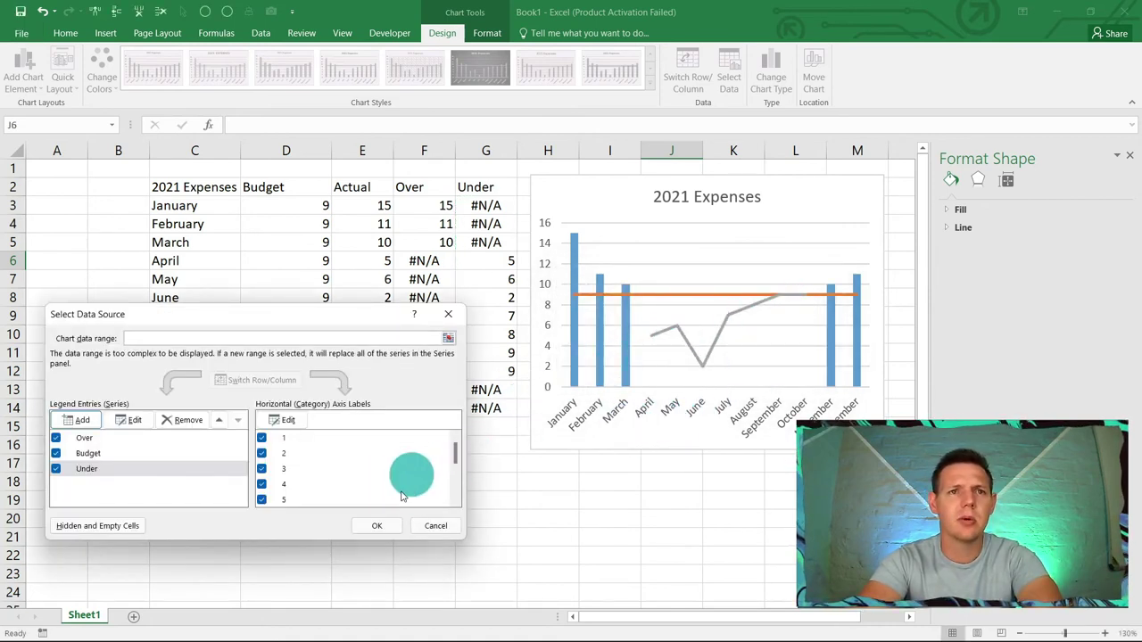
pyautogui.click(376, 526)
# - Change the Under series in the combo chart to Clustered Column, keeping Budget as a line
pyautogui.click(580, 366)
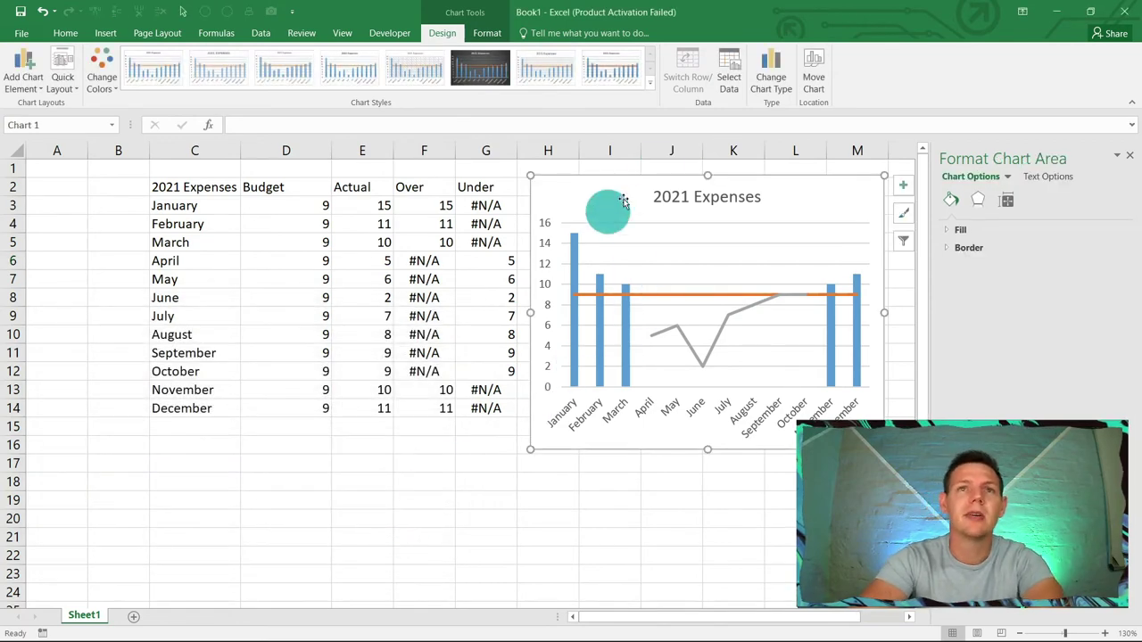
pyautogui.click(773, 75)
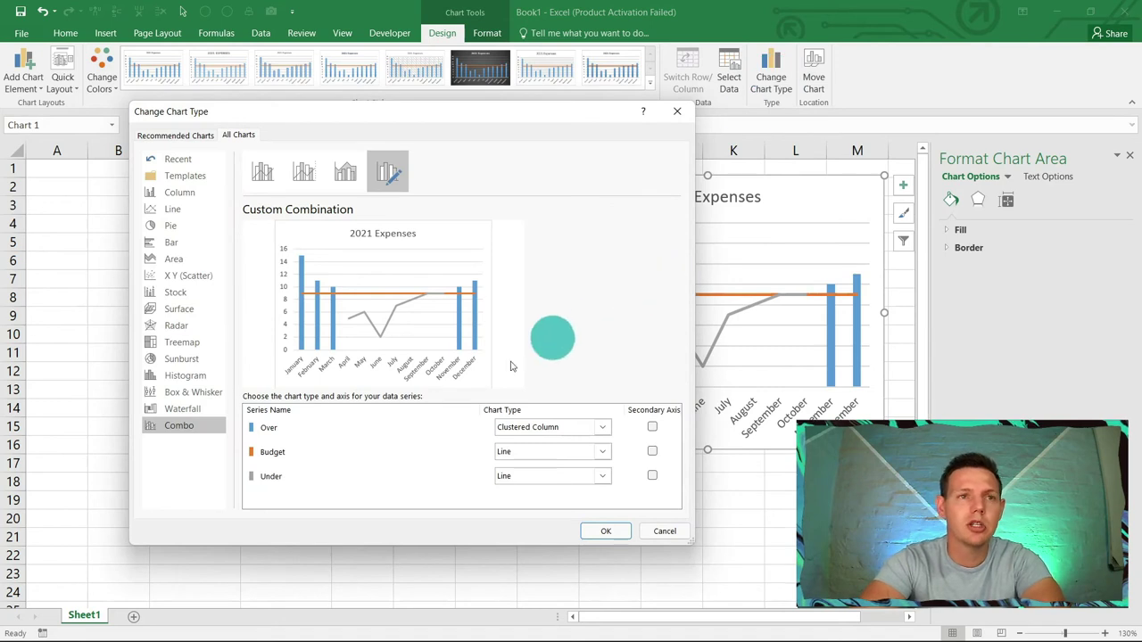
pyautogui.click(272, 477)
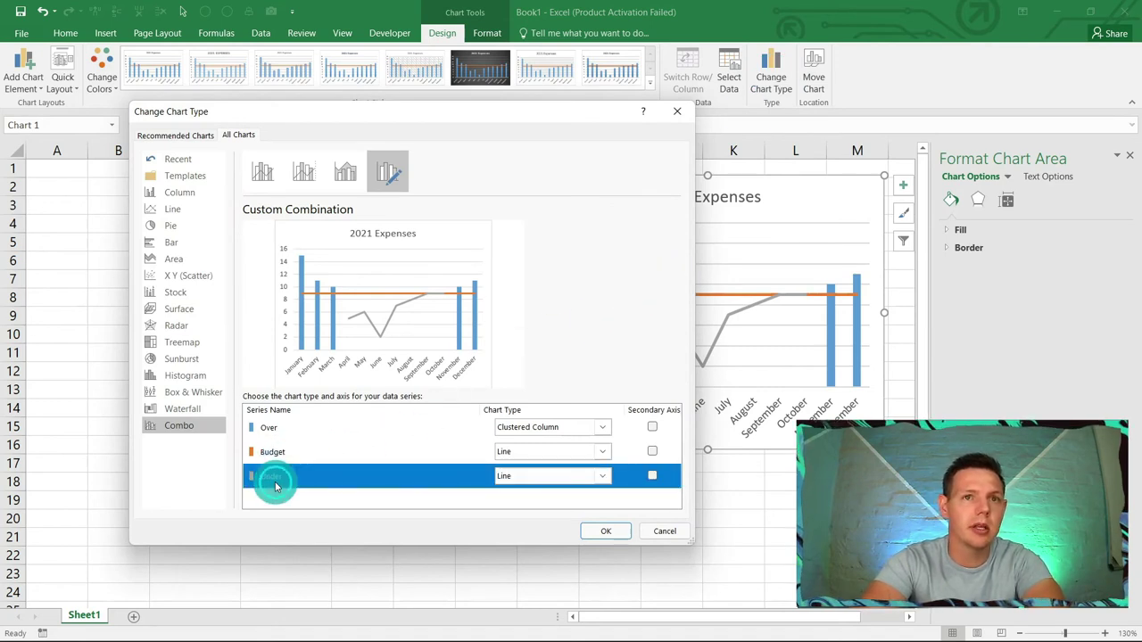
pyautogui.click(602, 475)
pyautogui.click(522, 232)
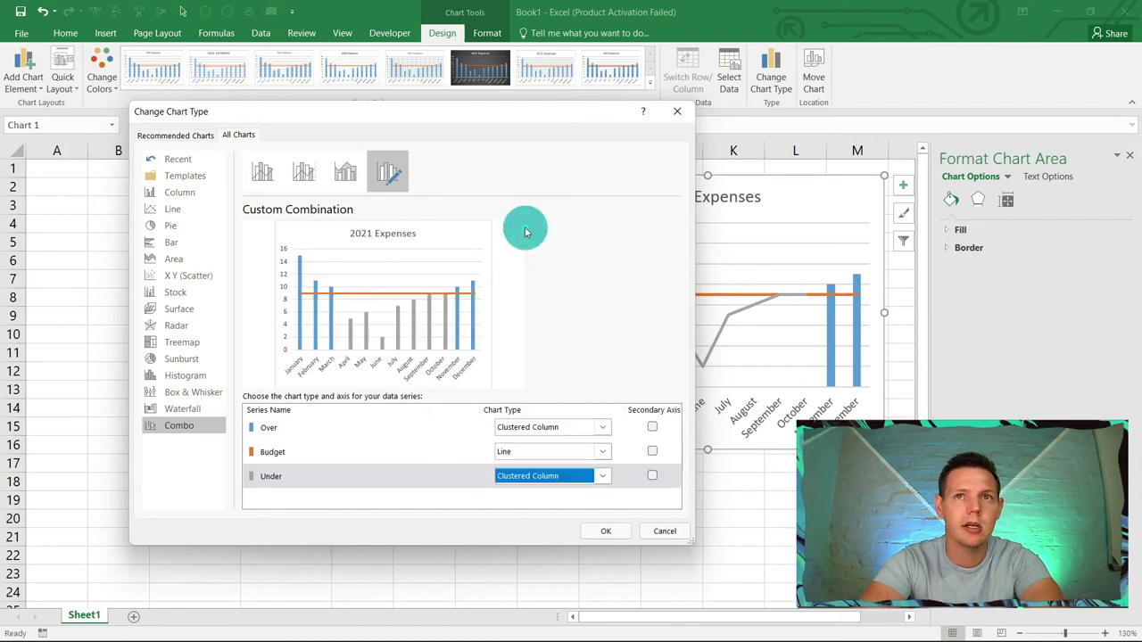
pyautogui.click(599, 531)
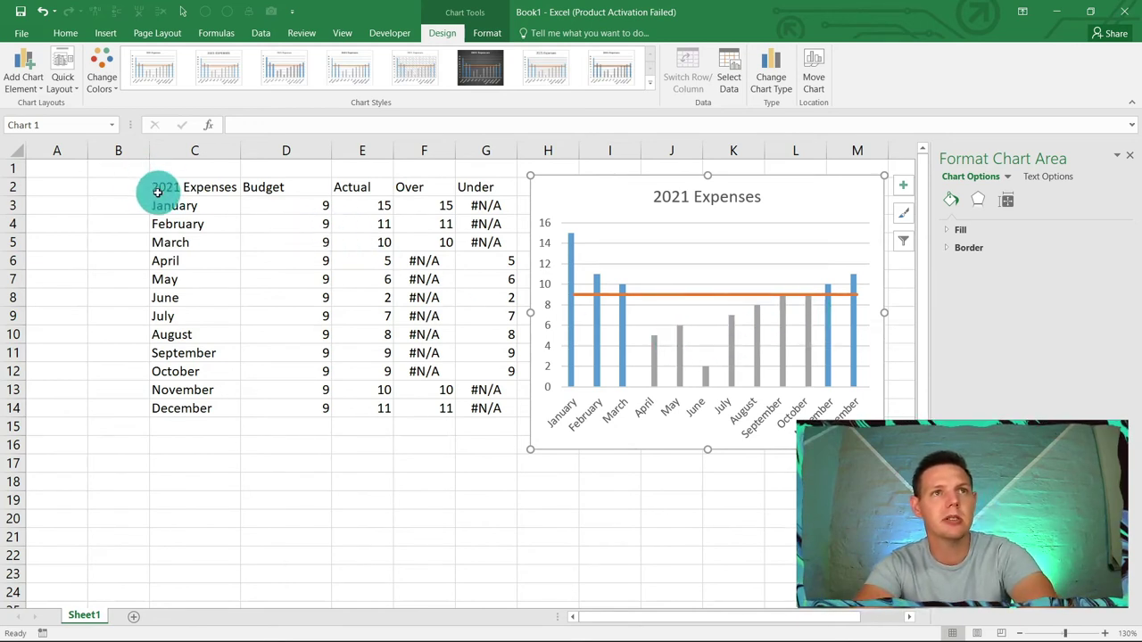
# - Give the chart's Under columns a solid green fill and its Over columns an orange fill
pyautogui.click(656, 354)
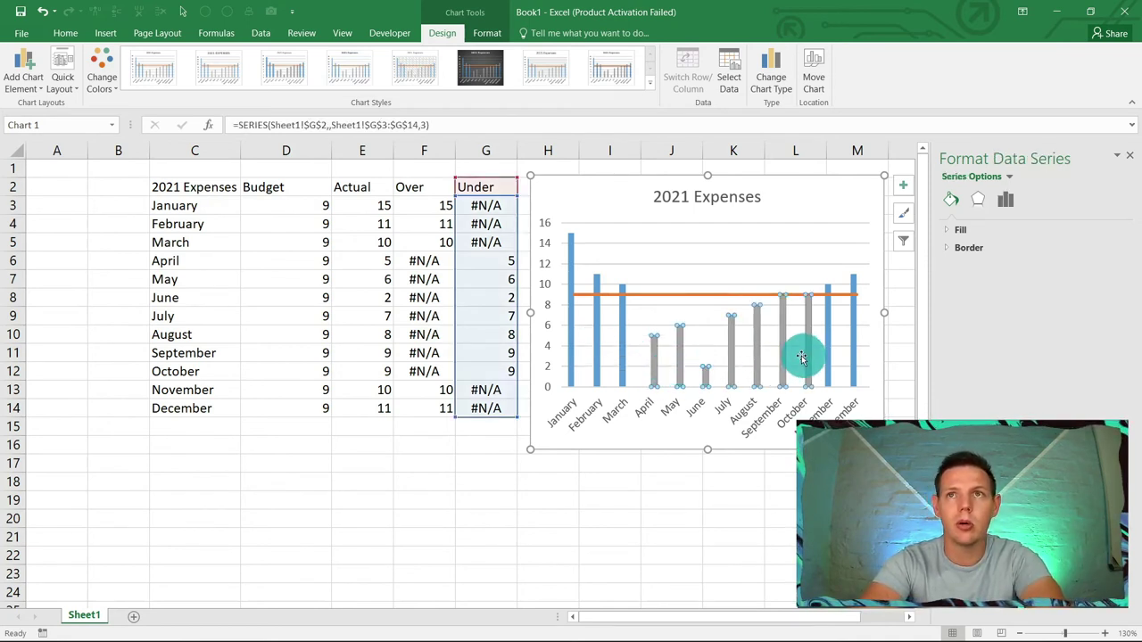
pyautogui.click(946, 233)
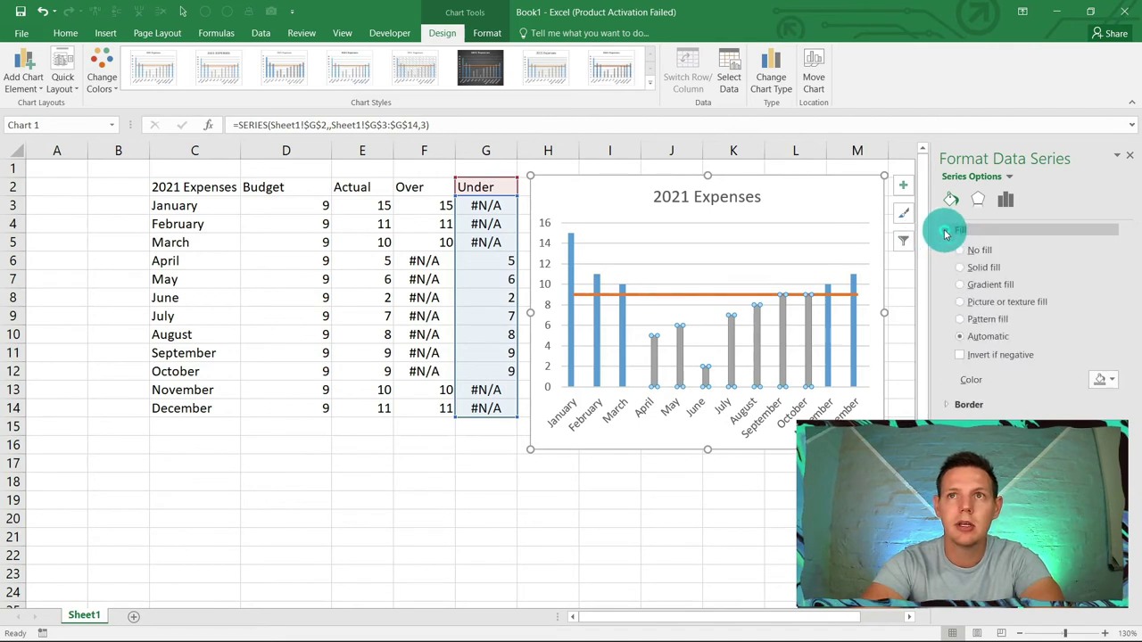
pyautogui.click(976, 271)
pyautogui.click(1104, 382)
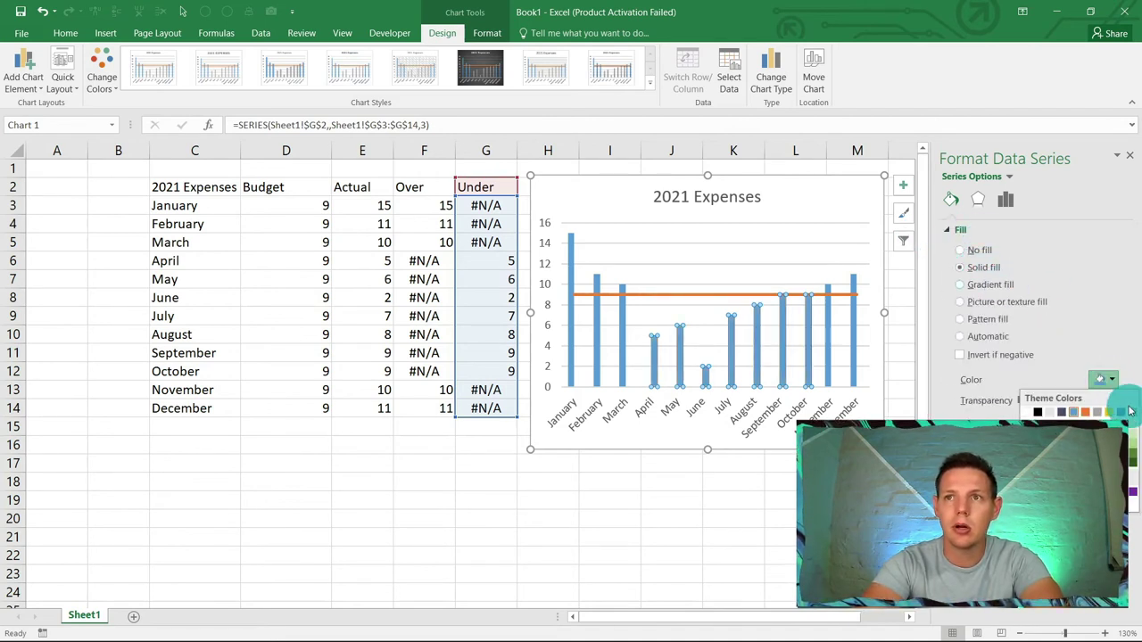
pyautogui.click(625, 300)
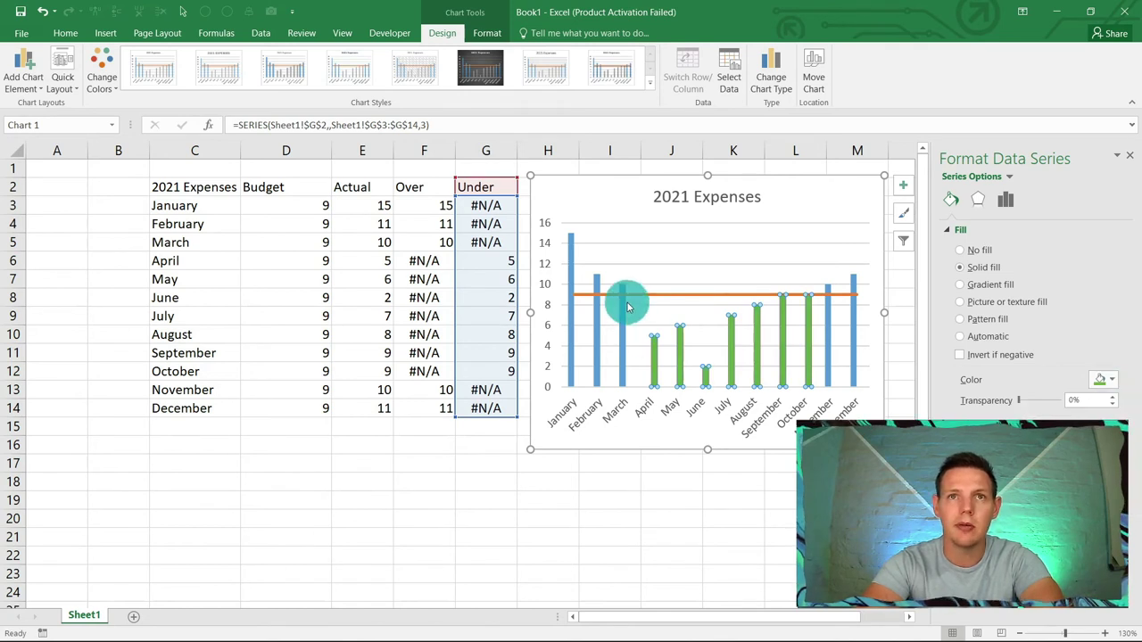
pyautogui.click(575, 252)
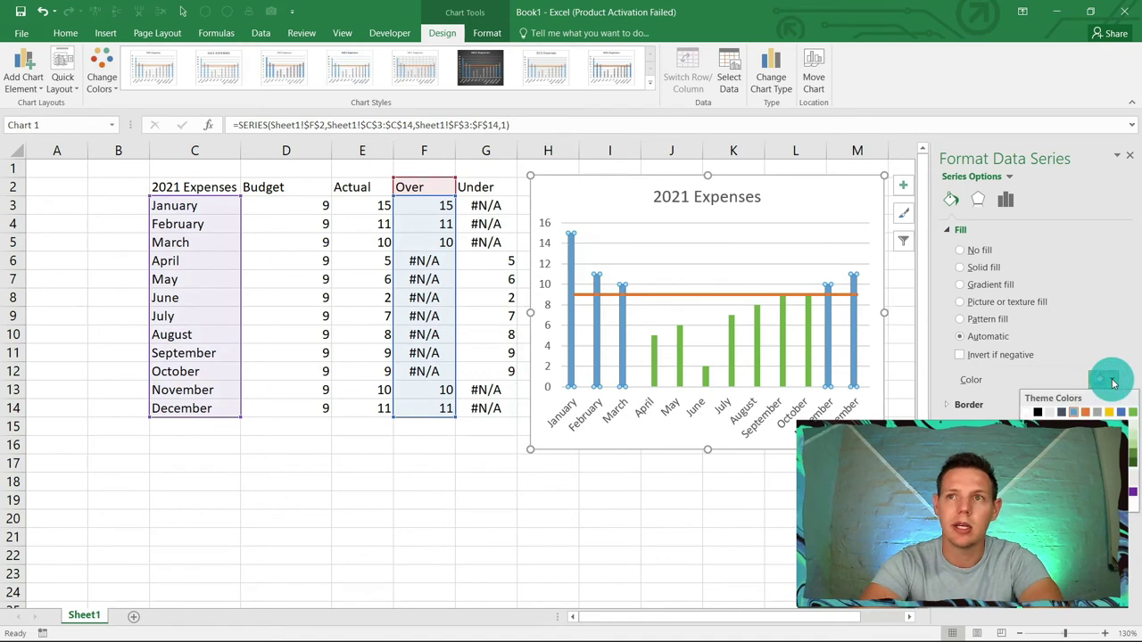
# - Recolor the chart's Budget line dark grey and close the formatting pane
pyautogui.click(675, 301)
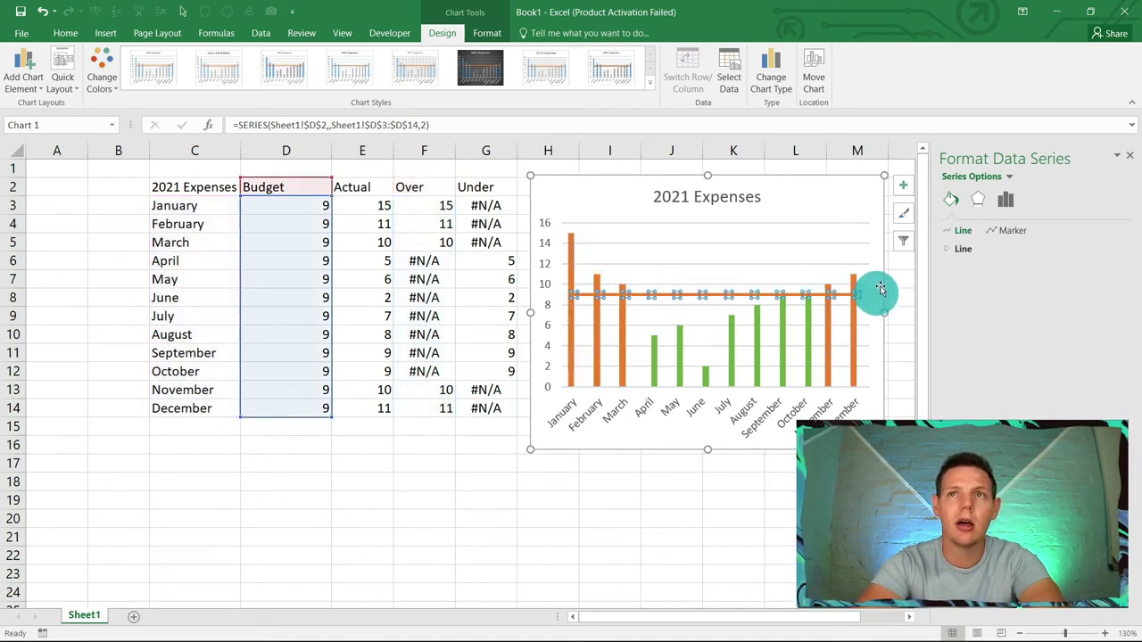
pyautogui.click(948, 247)
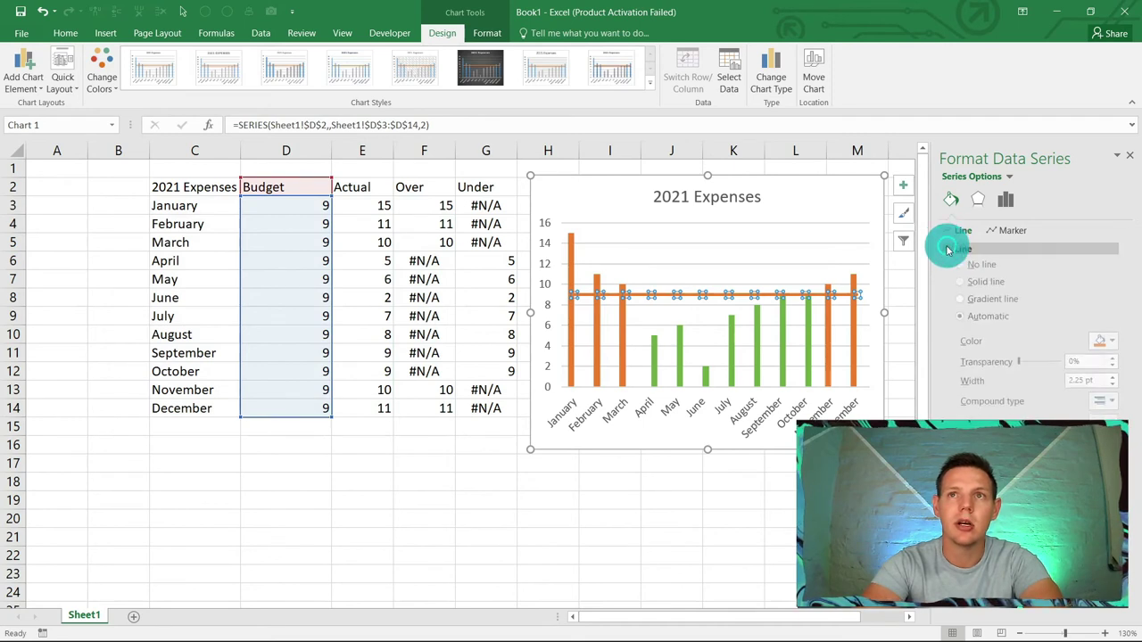
pyautogui.click(1111, 348)
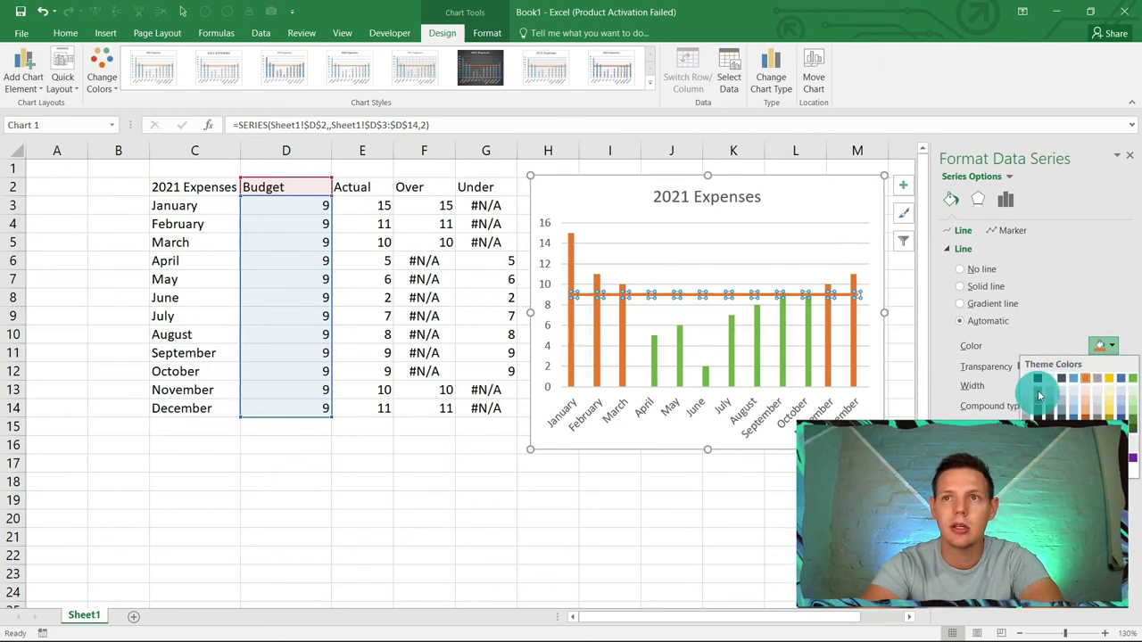
pyautogui.click(1036, 395)
pyautogui.click(575, 482)
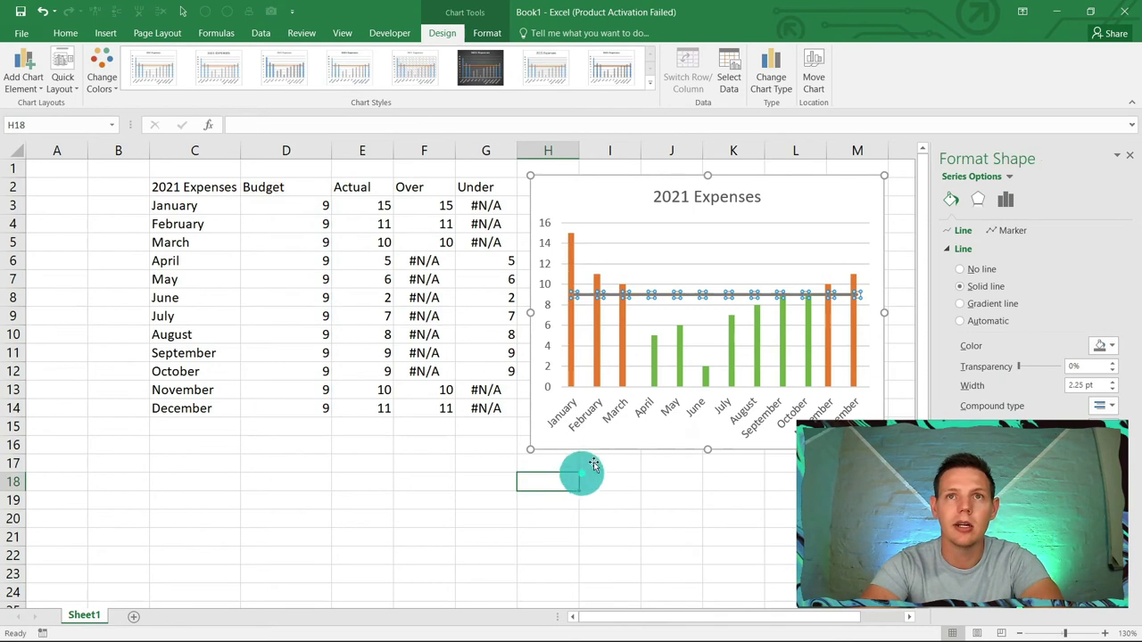
pyautogui.click(1131, 158)
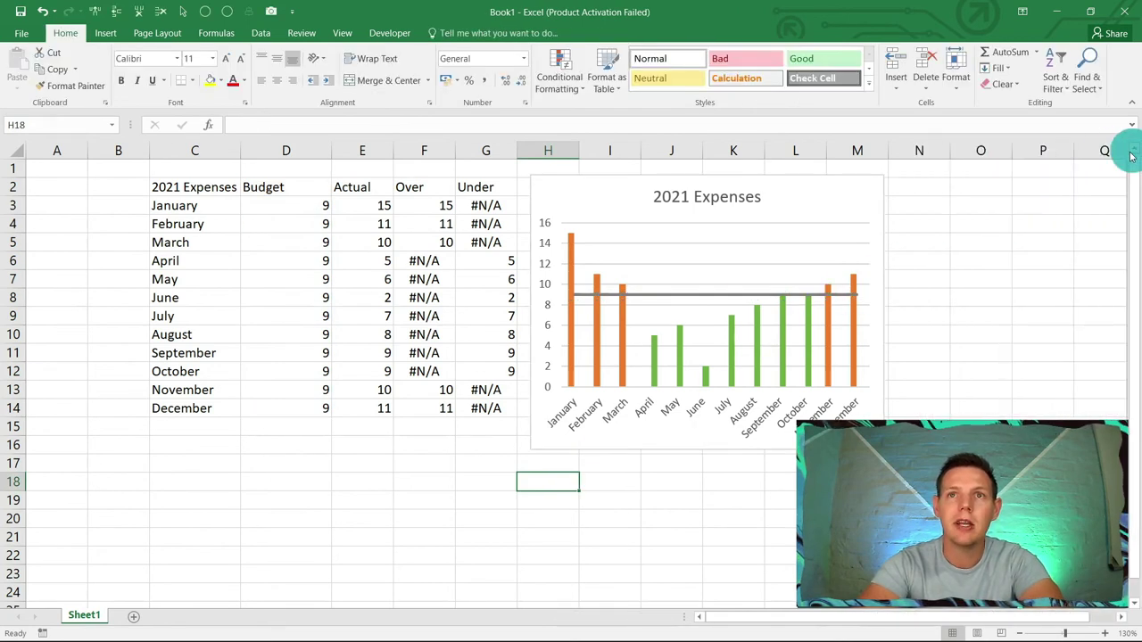
pyautogui.click(983, 263)
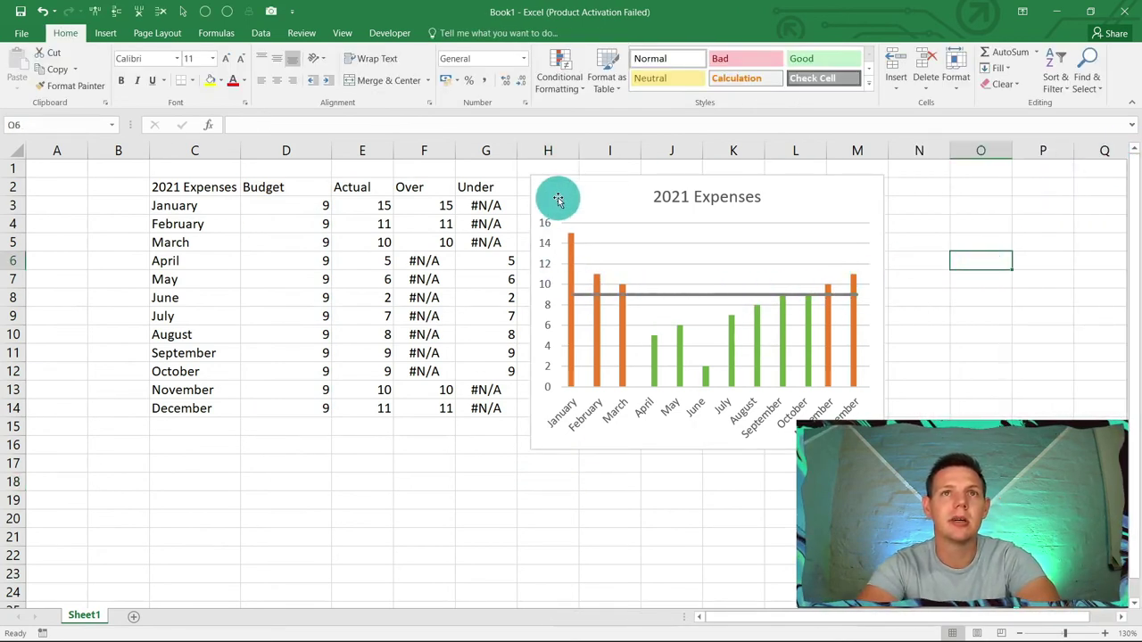
# - Shift the chart slightly away from the table and set January's Actual value in E3 to 8
pyautogui.moveTo(565, 191); pyautogui.dragTo(582, 186)
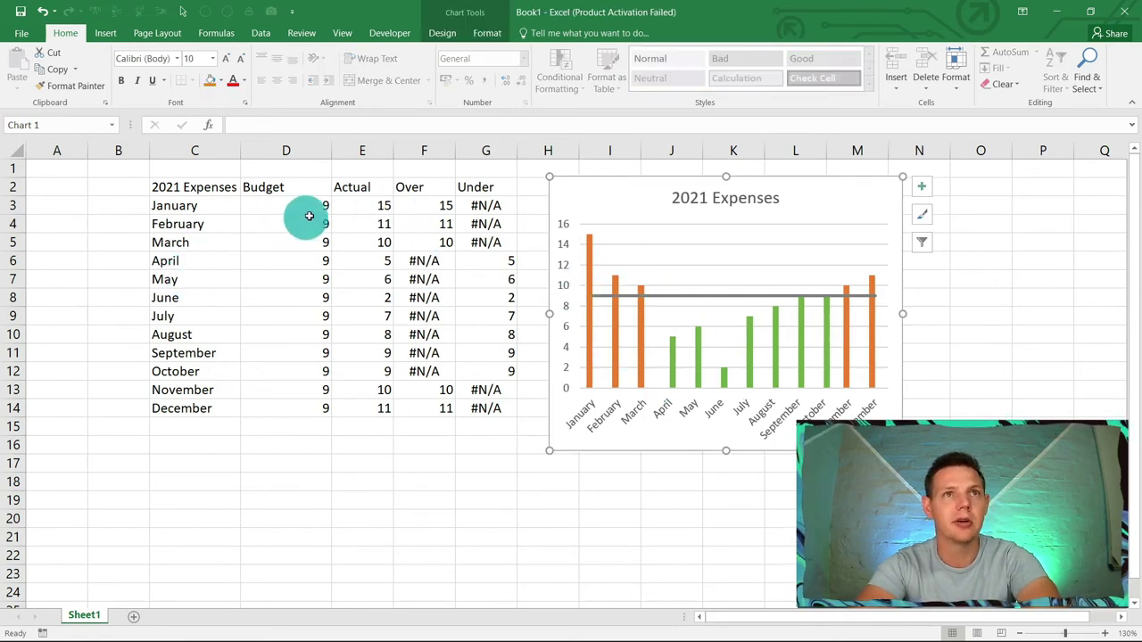
pyautogui.click(357, 206)
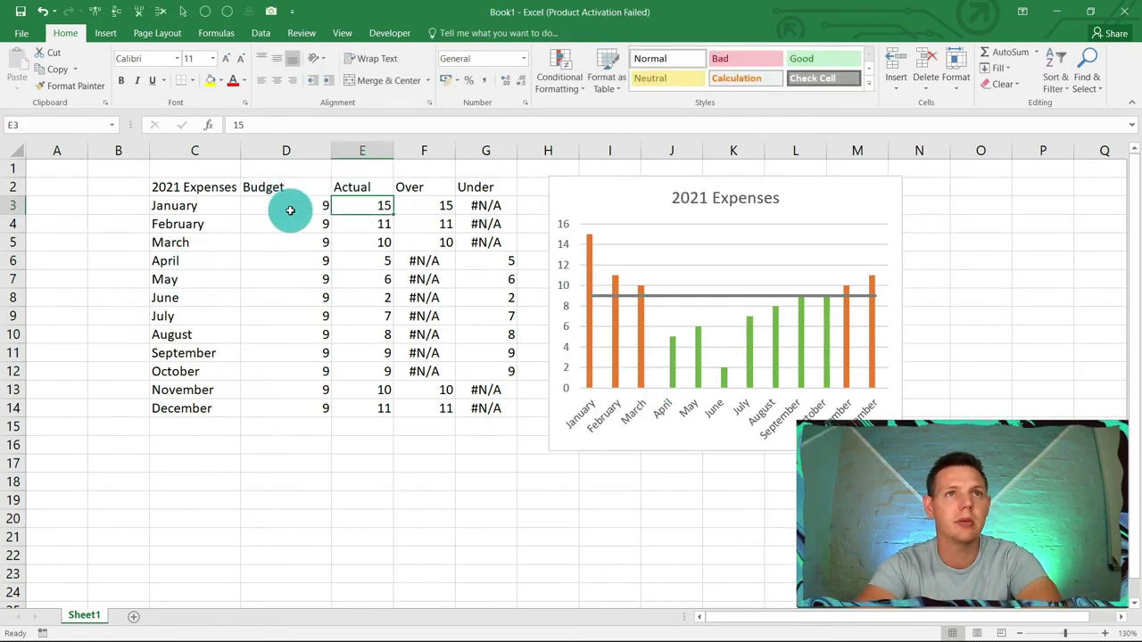
pyautogui.write('8')
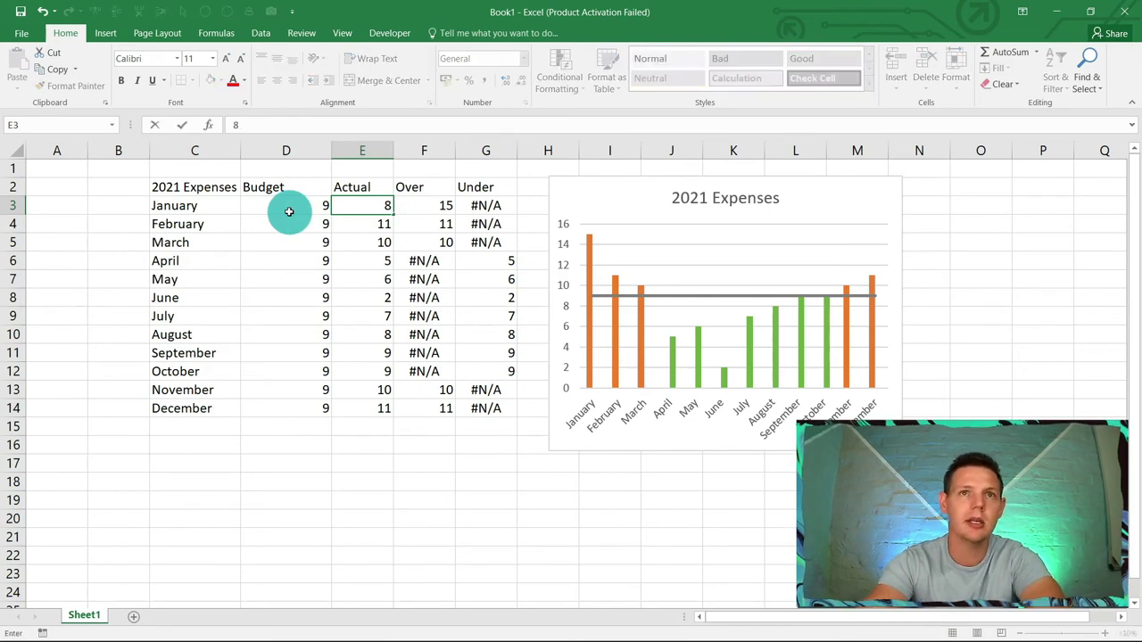
pyautogui.press('Return')
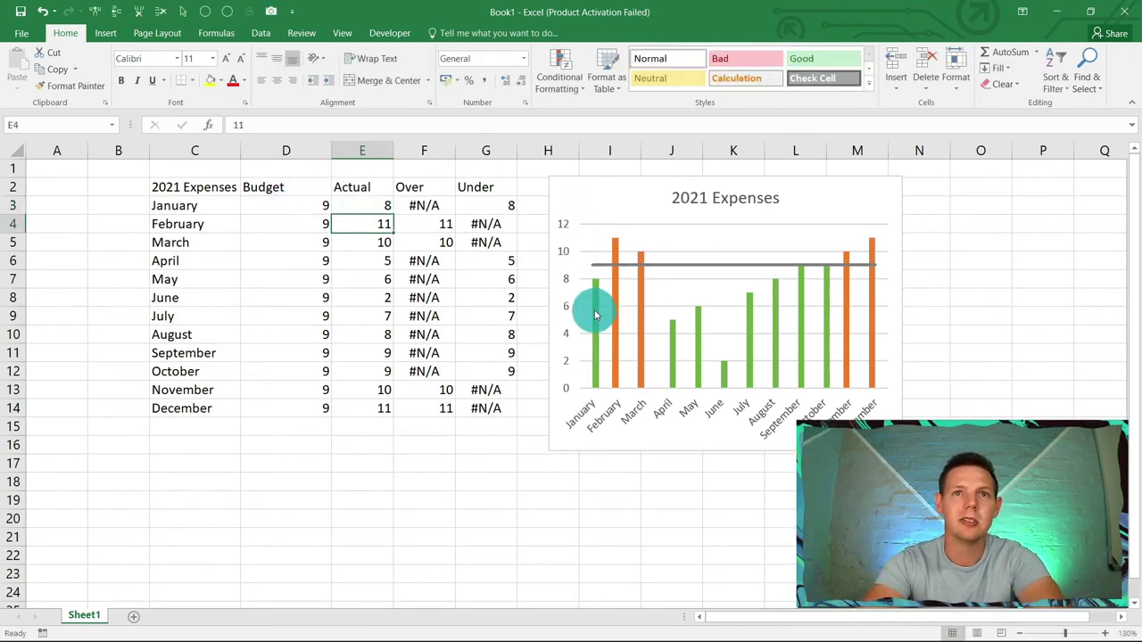
pyautogui.moveTo(596, 314)
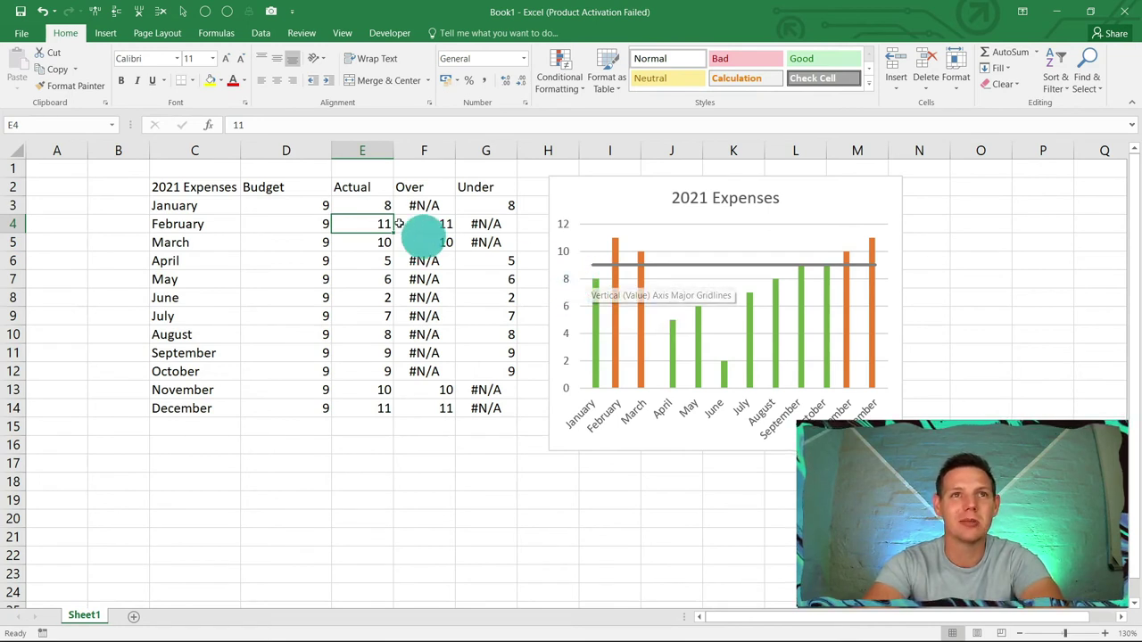
# - Replace the table heading in C2 with 2021 Test Scores
pyautogui.moveTo(810, 187)
pyautogui.mouseDown()
pyautogui.moveTo(808, 176)
pyautogui.moveTo(798, 191)
pyautogui.mouseUp()
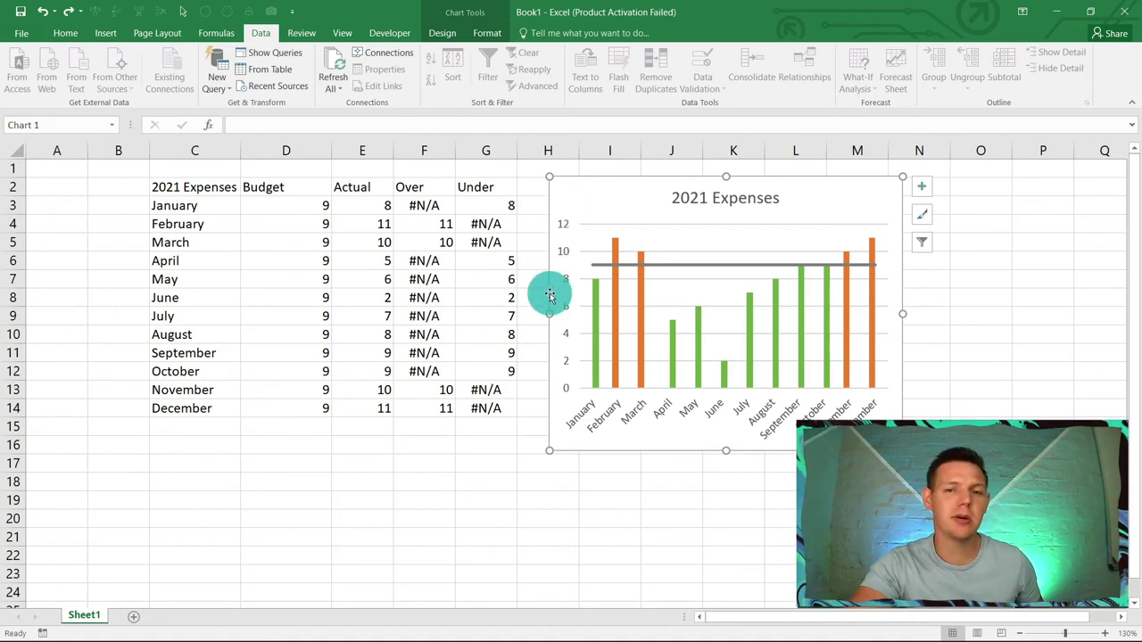
pyautogui.click(205, 279)
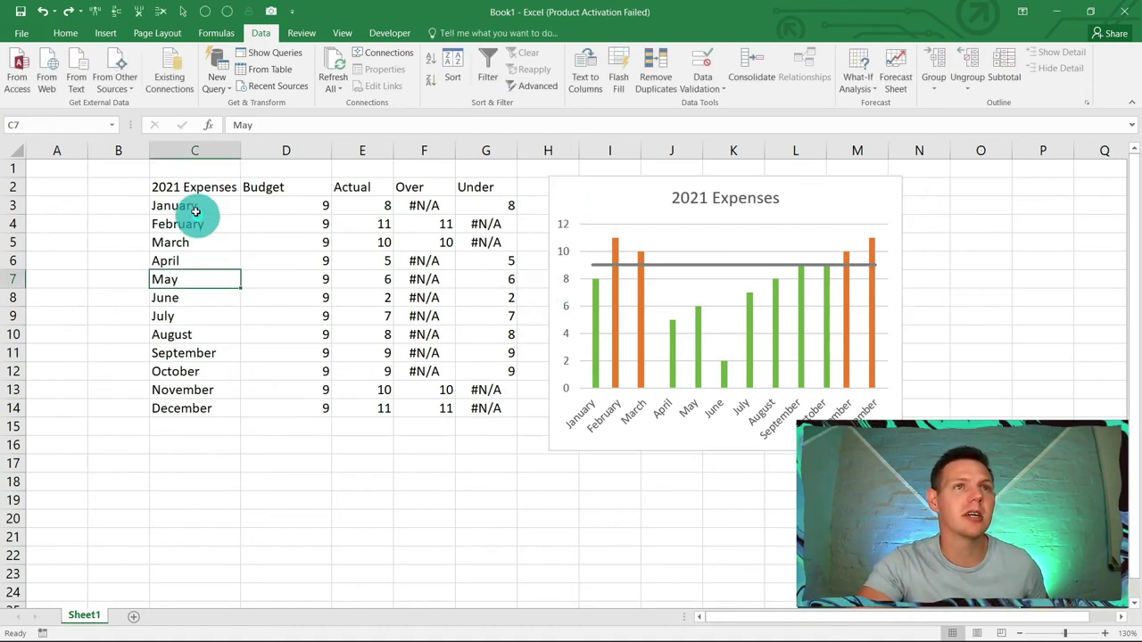
pyautogui.click(191, 187)
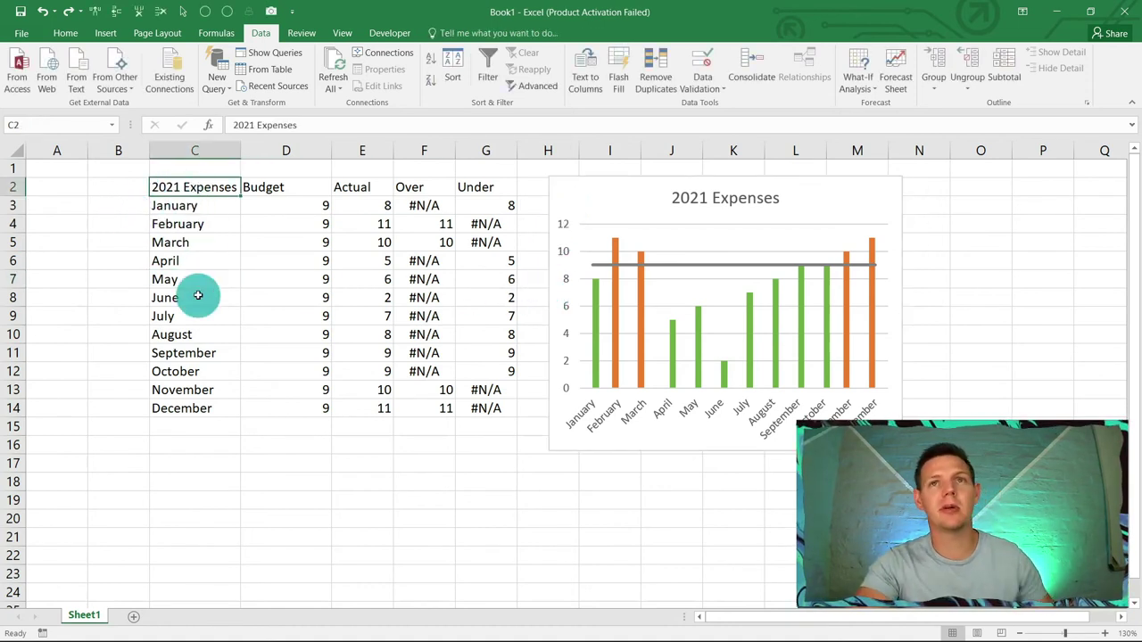
pyautogui.write('2')
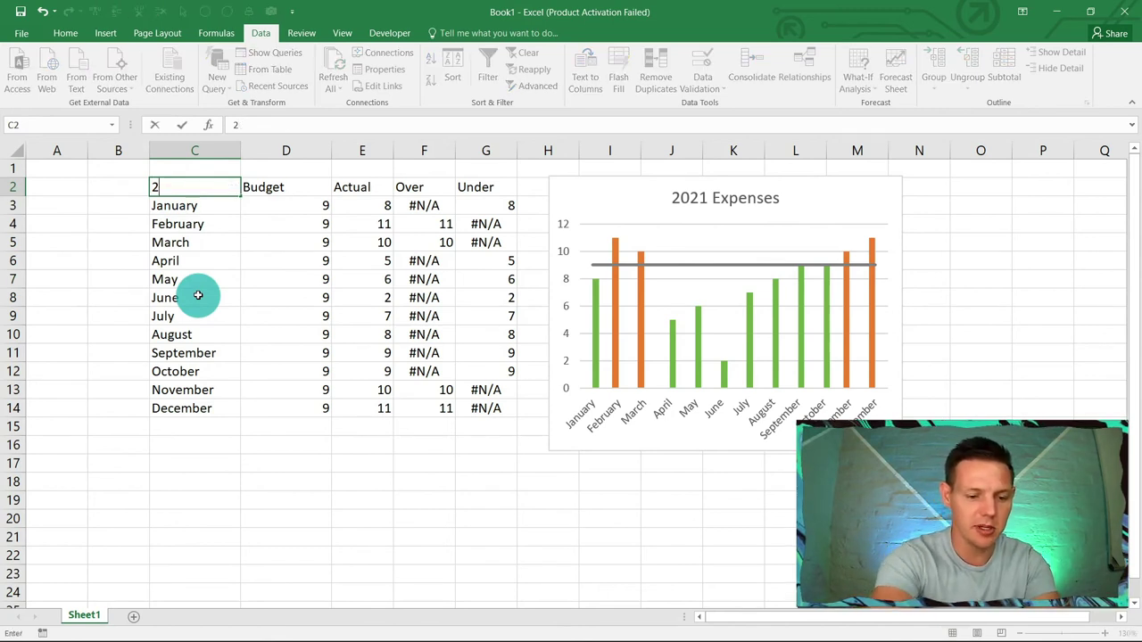
pyautogui.write('021 Tes')
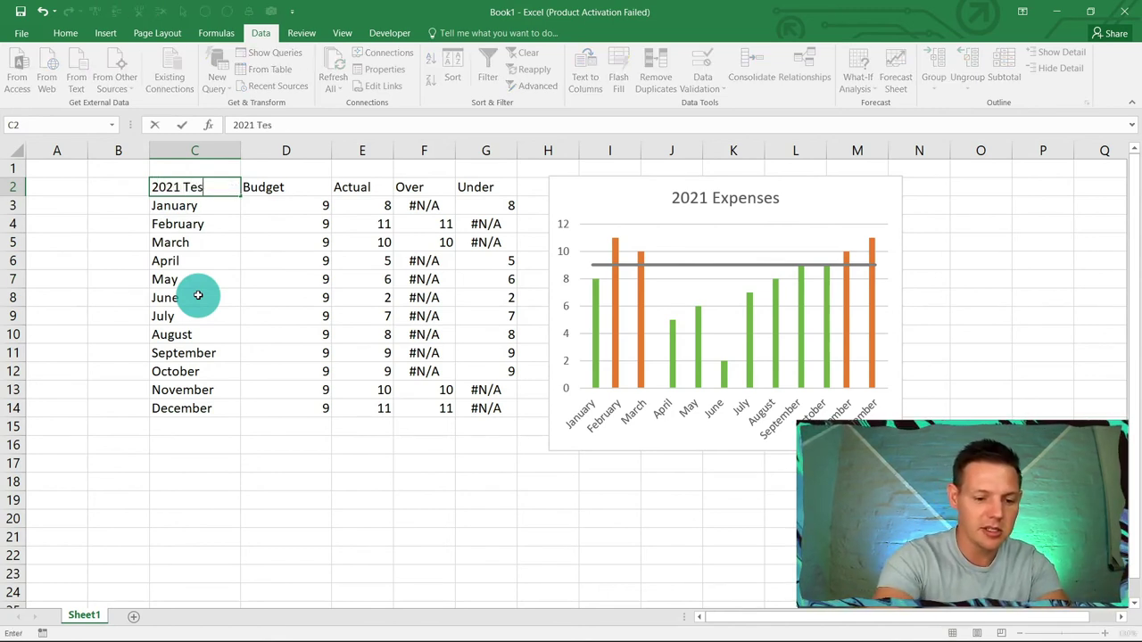
pyautogui.write('t Scores')
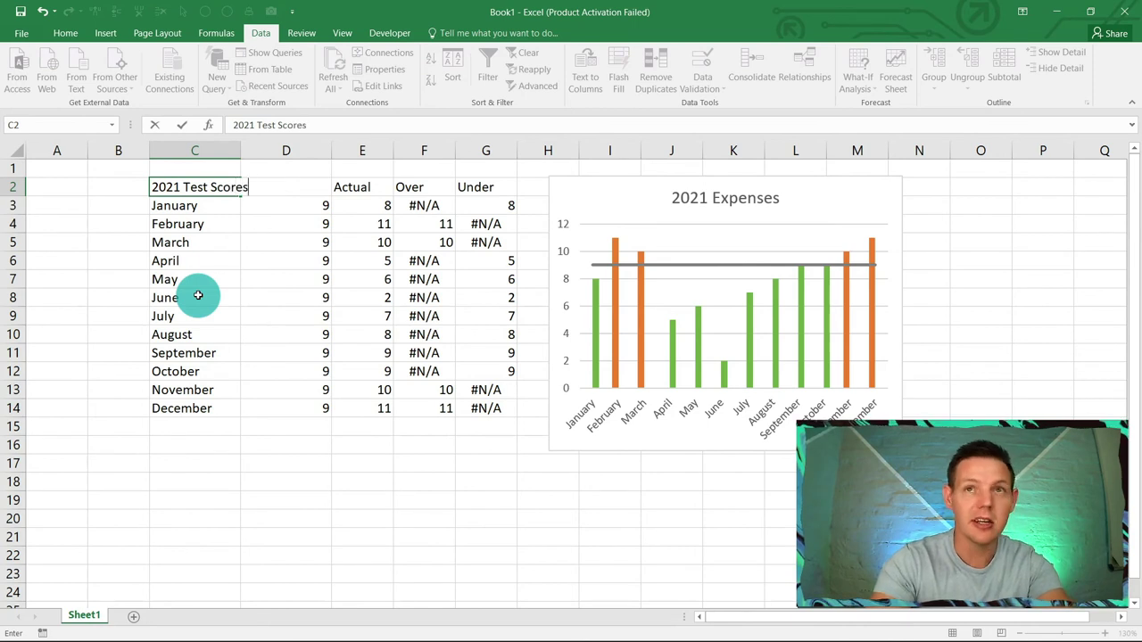
pyautogui.press('Return')
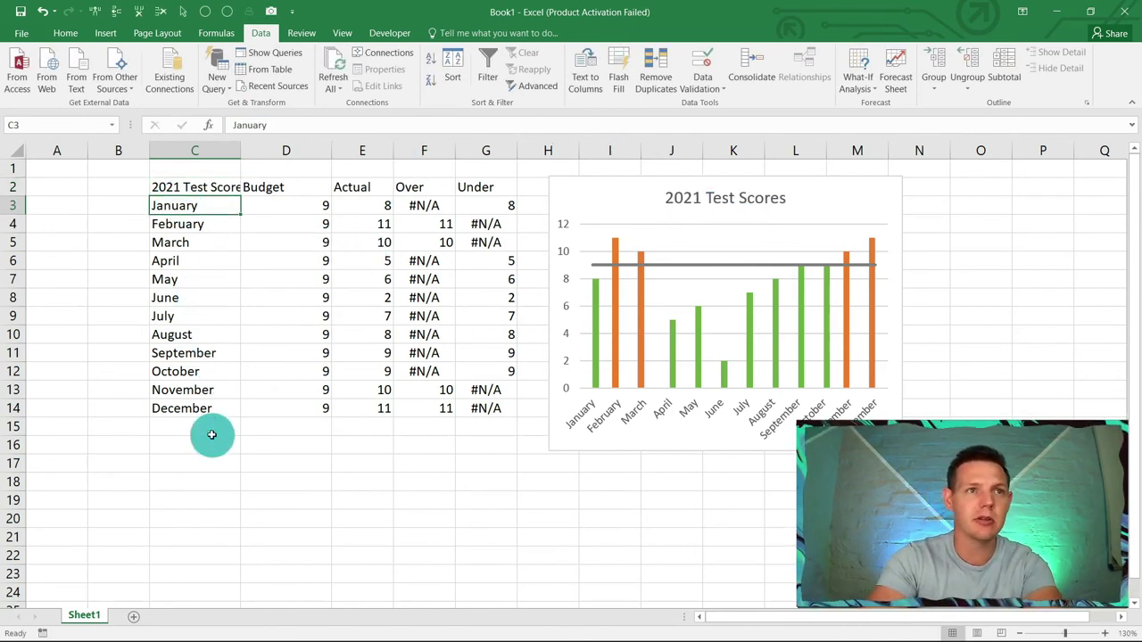
# - Replace January in C3 with Test 1 and reselect that cell
pyautogui.write('Test 1')
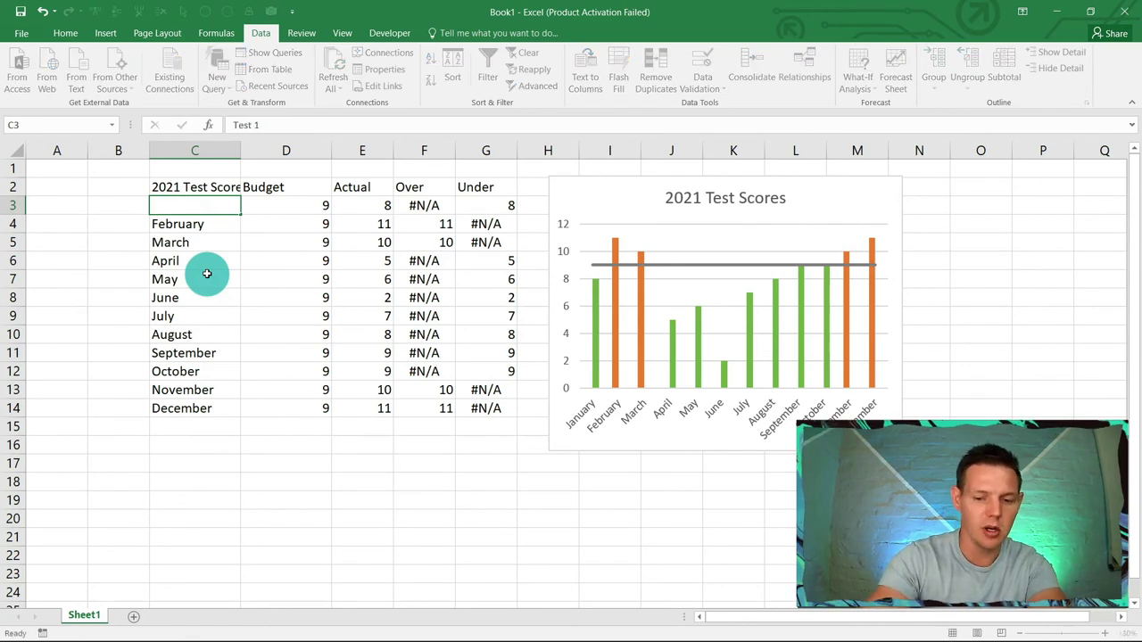
pyautogui.press('Return')
pyautogui.click(214, 205)
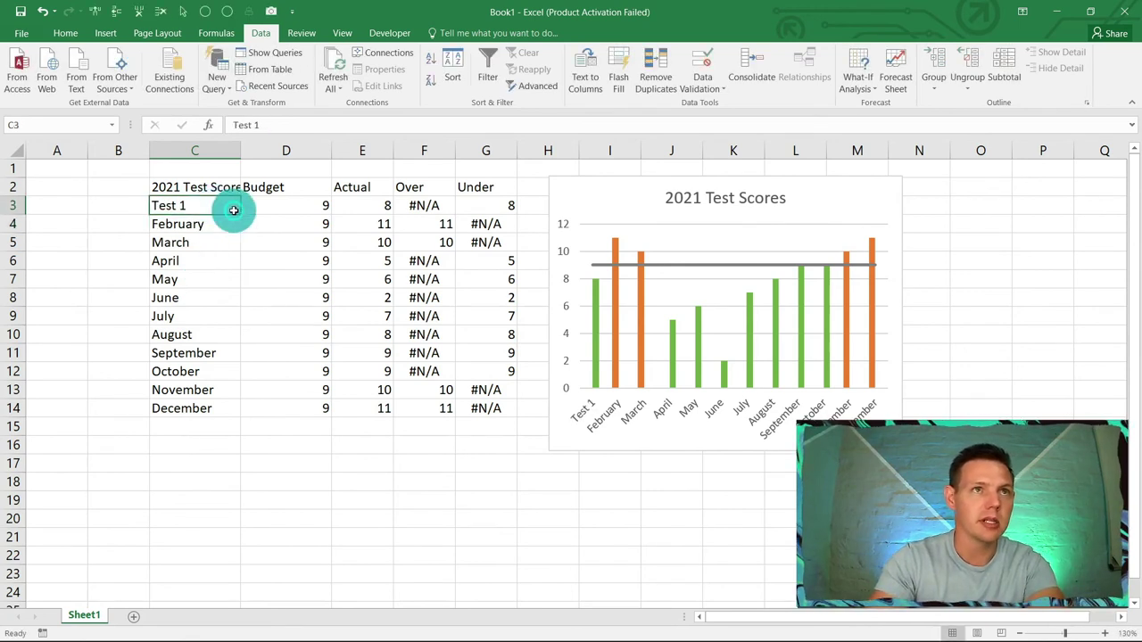
# - Fill the test labels from C3 down through Test 12 in C14 and rename the Budget heading in D2 as Pass rate
pyautogui.moveTo(239, 214); pyautogui.dragTo(239, 412)
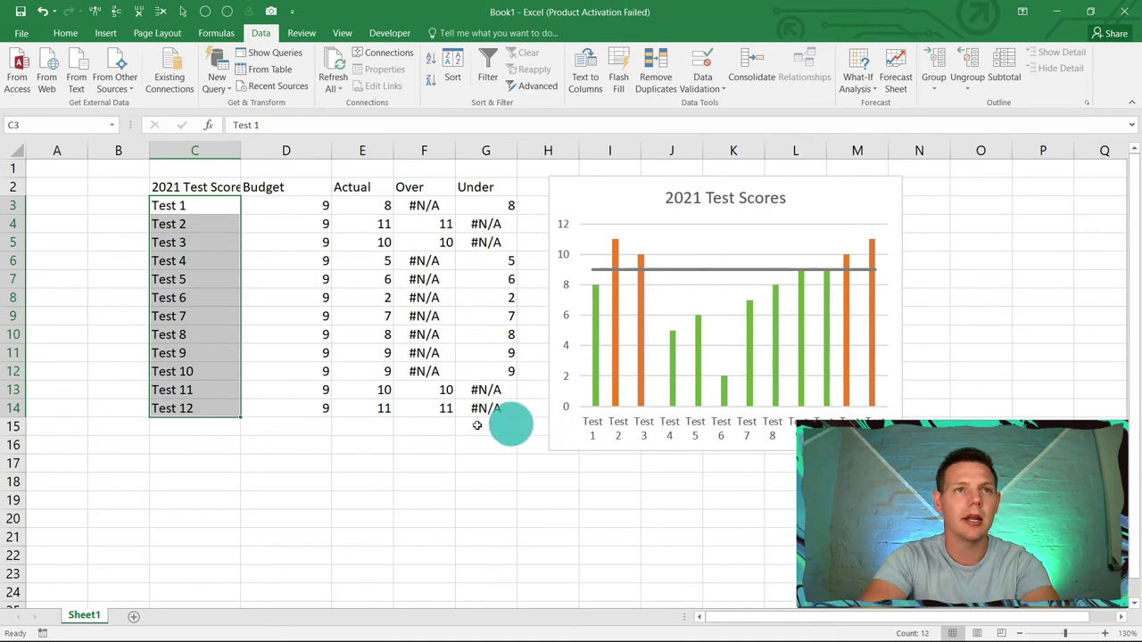
pyautogui.click(273, 187)
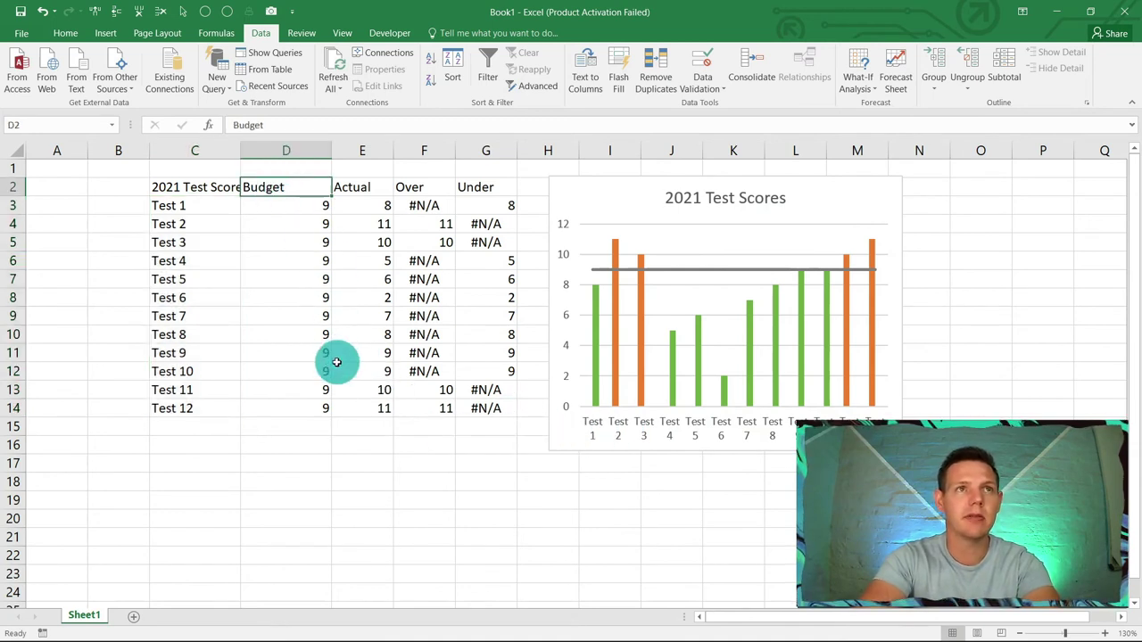
pyautogui.write('Pass r')
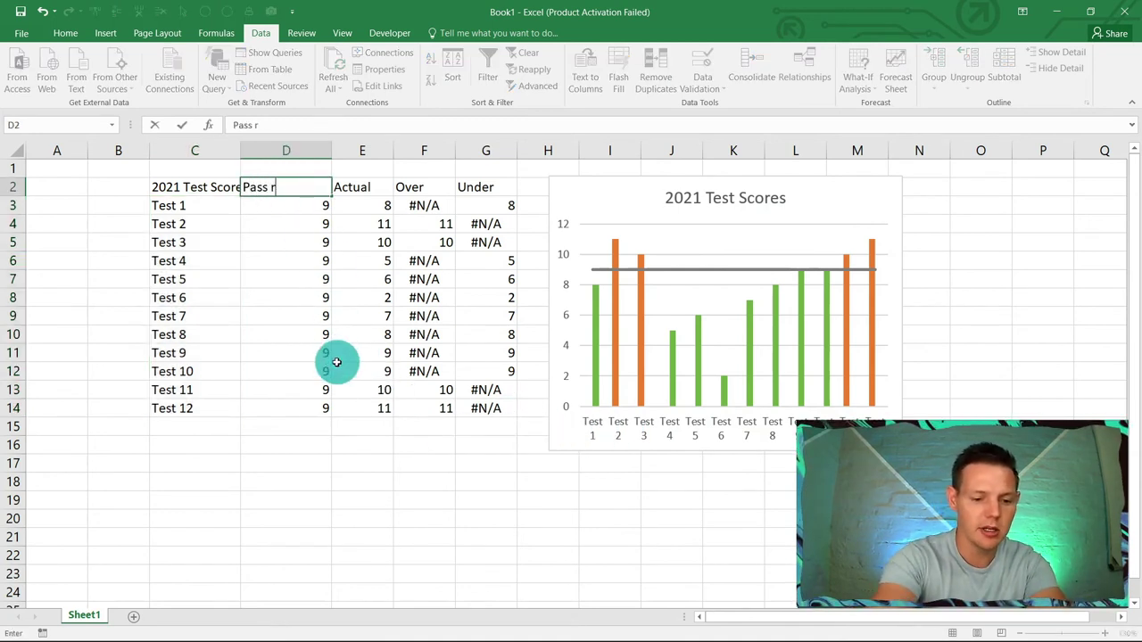
pyautogui.write('ate')
pyautogui.press('Return')
# - Set Test 1's pass rate in D3 to 50% and fill it down through D14
pyautogui.write('5')
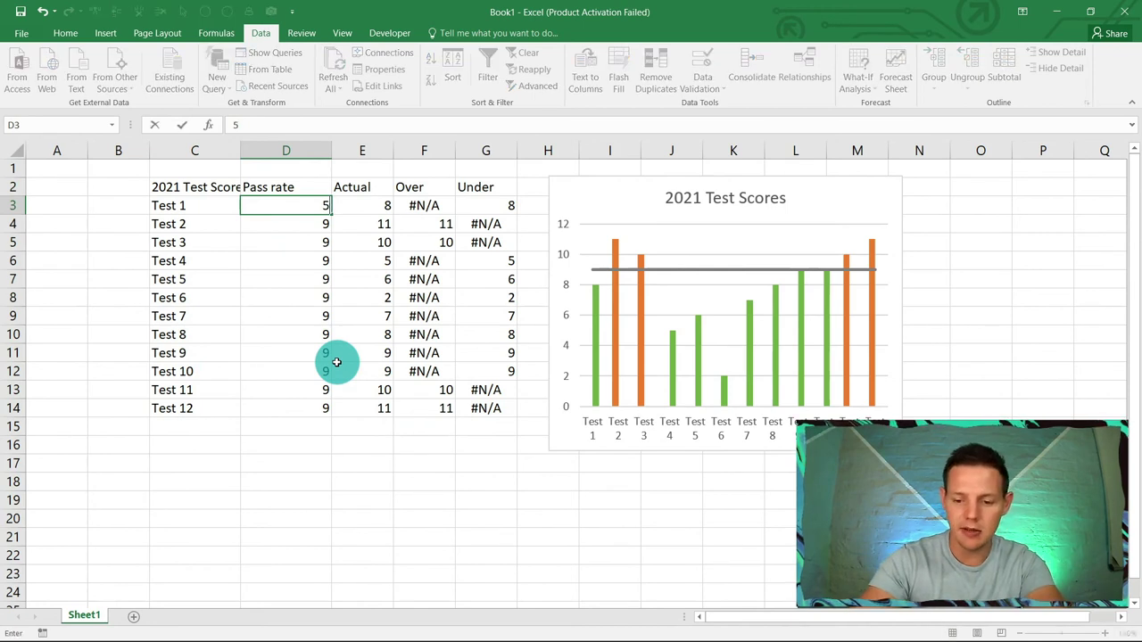
pyautogui.write('0%')
pyautogui.press('Return')
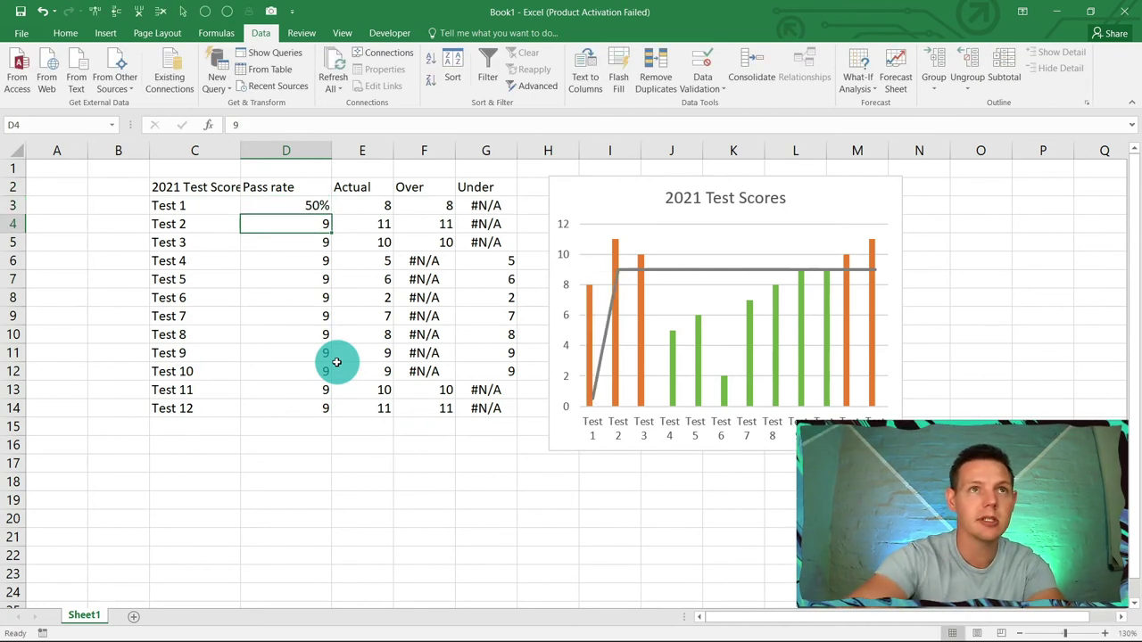
pyautogui.click(294, 205)
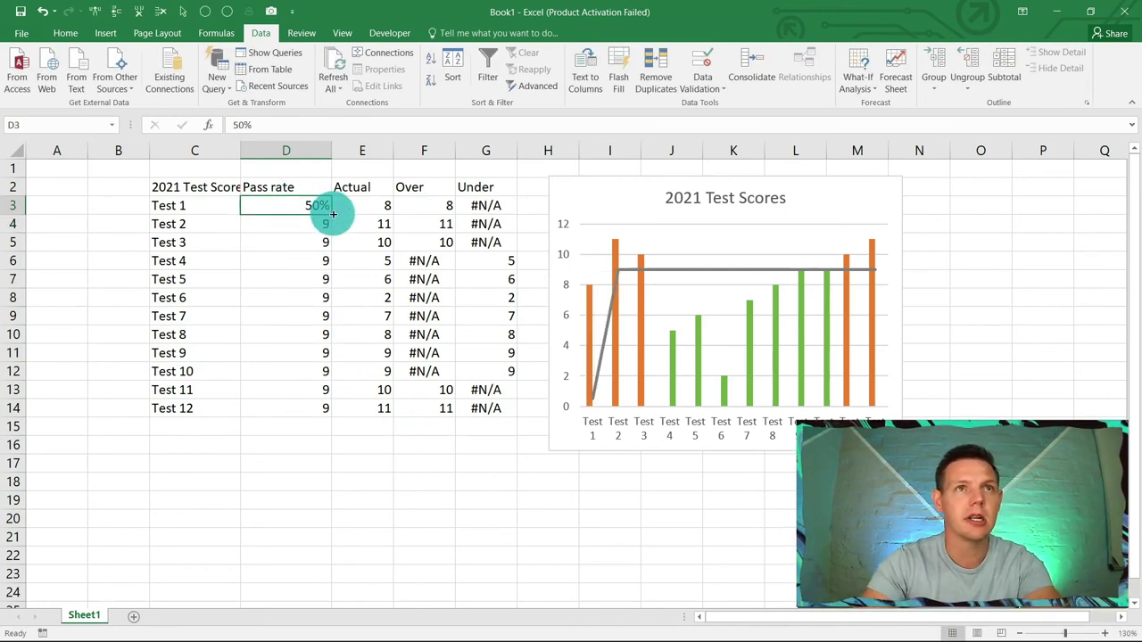
pyautogui.doubleClick(332, 214)
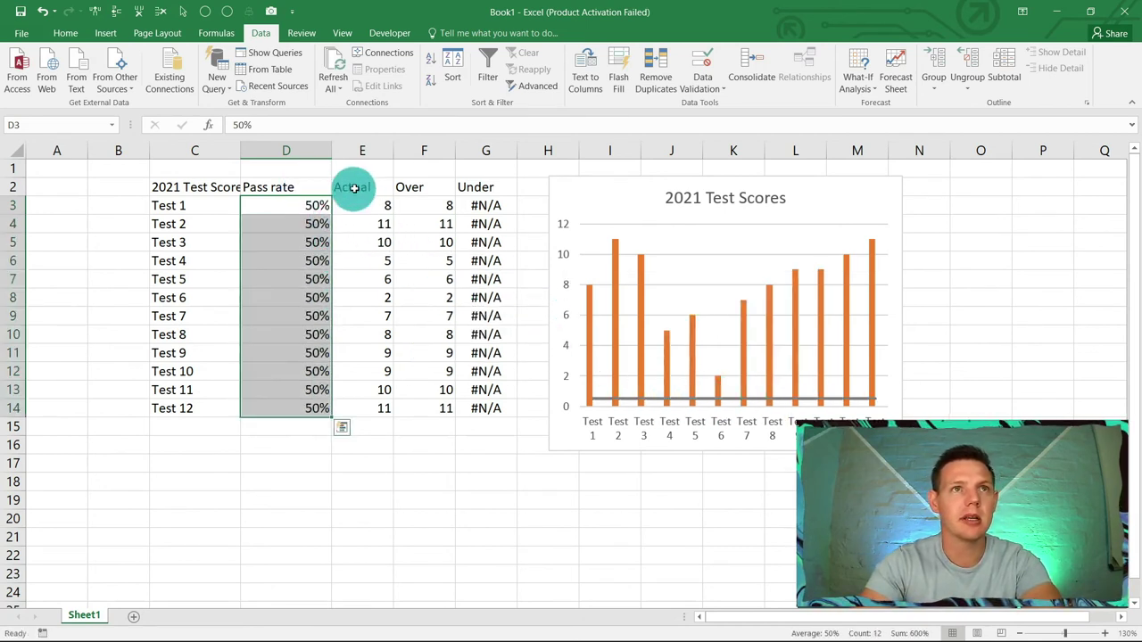
# - Enter Actual scores of 70%, 60% and 50% for Tests 1 to 3 in E3:E5
pyautogui.click(351, 187)
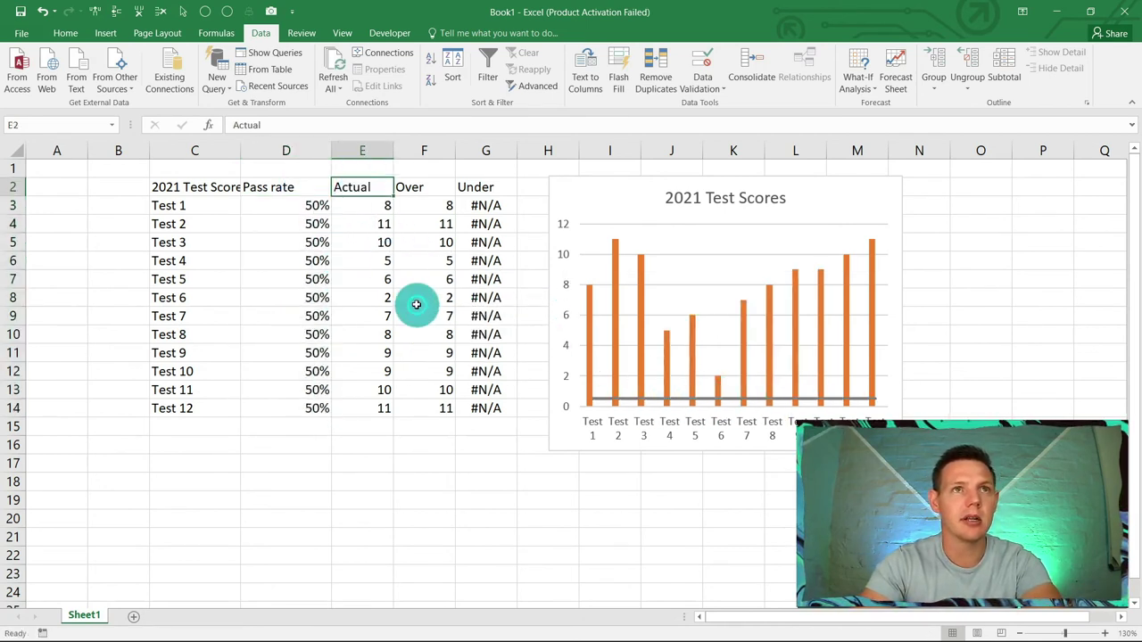
pyautogui.click(360, 210)
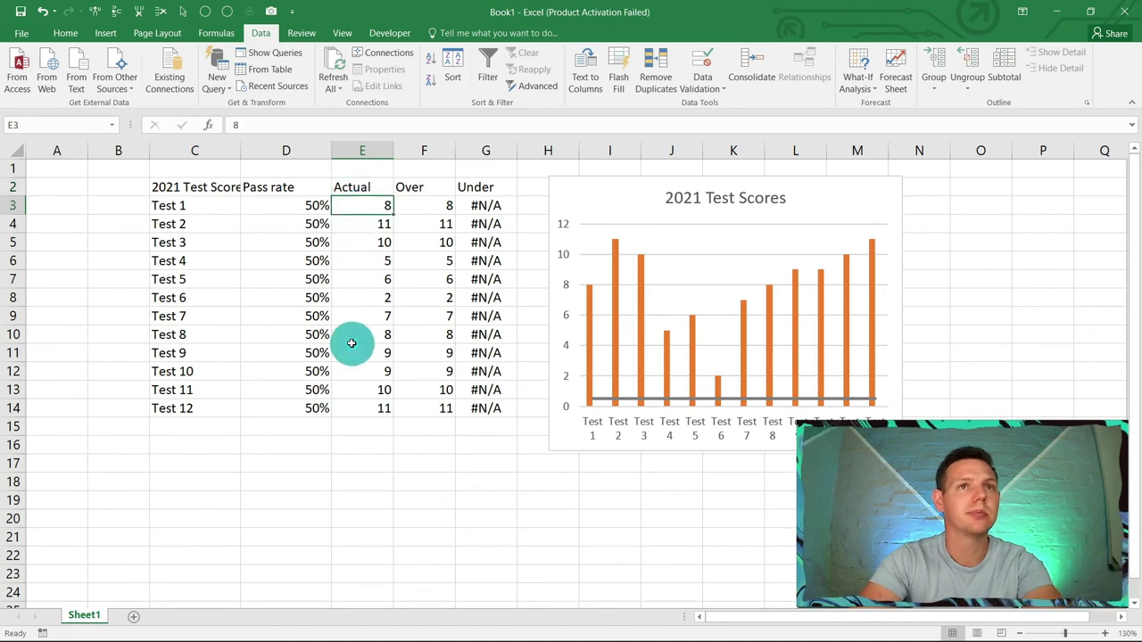
pyautogui.write('7')
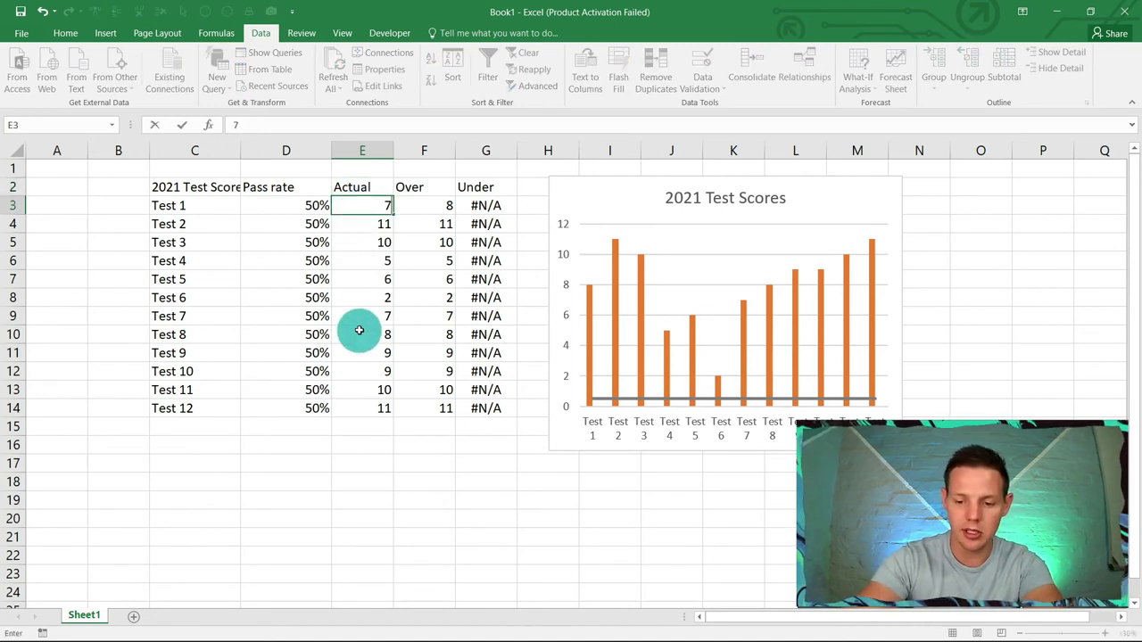
pyautogui.write('0%')
pyautogui.press('Return')
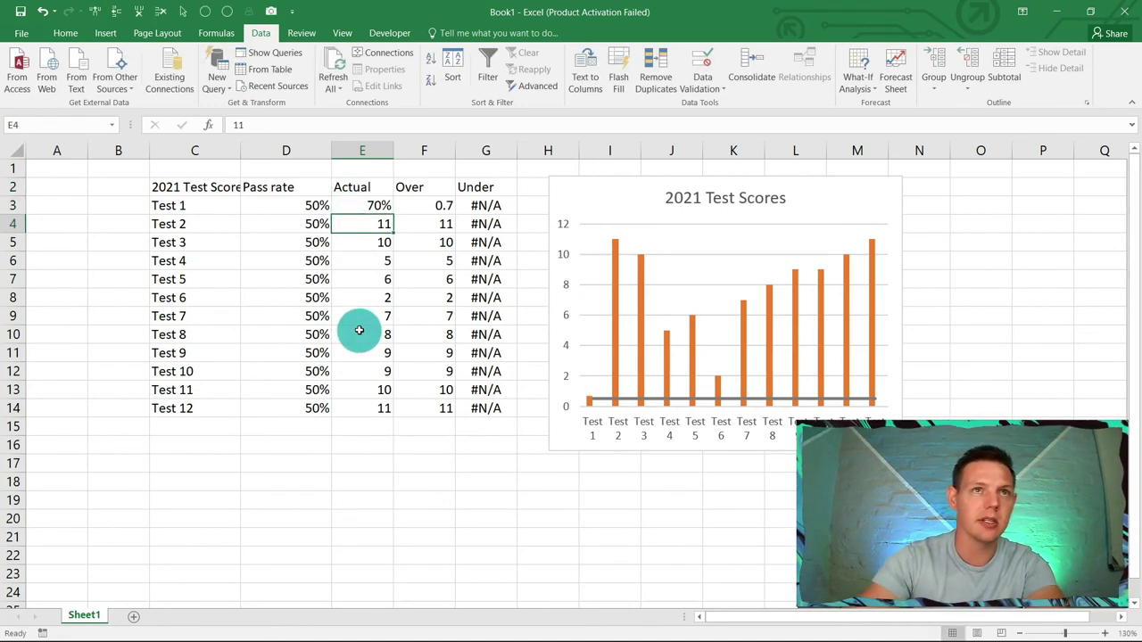
pyautogui.write('62')
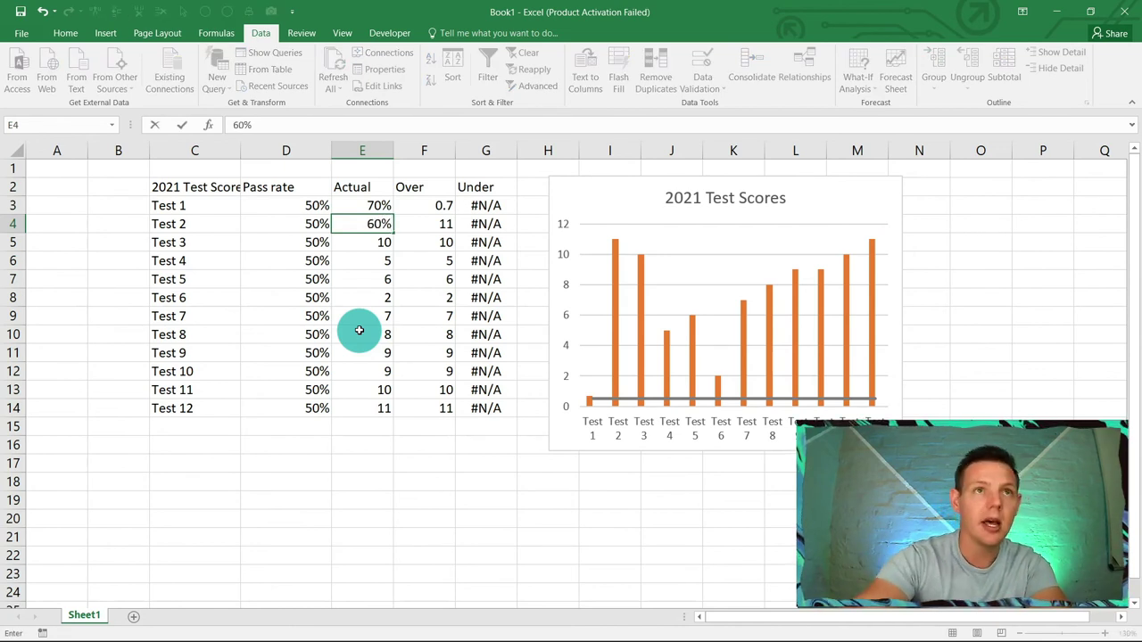
pyautogui.write('%')
pyautogui.press('Return')
pyautogui.write('5')
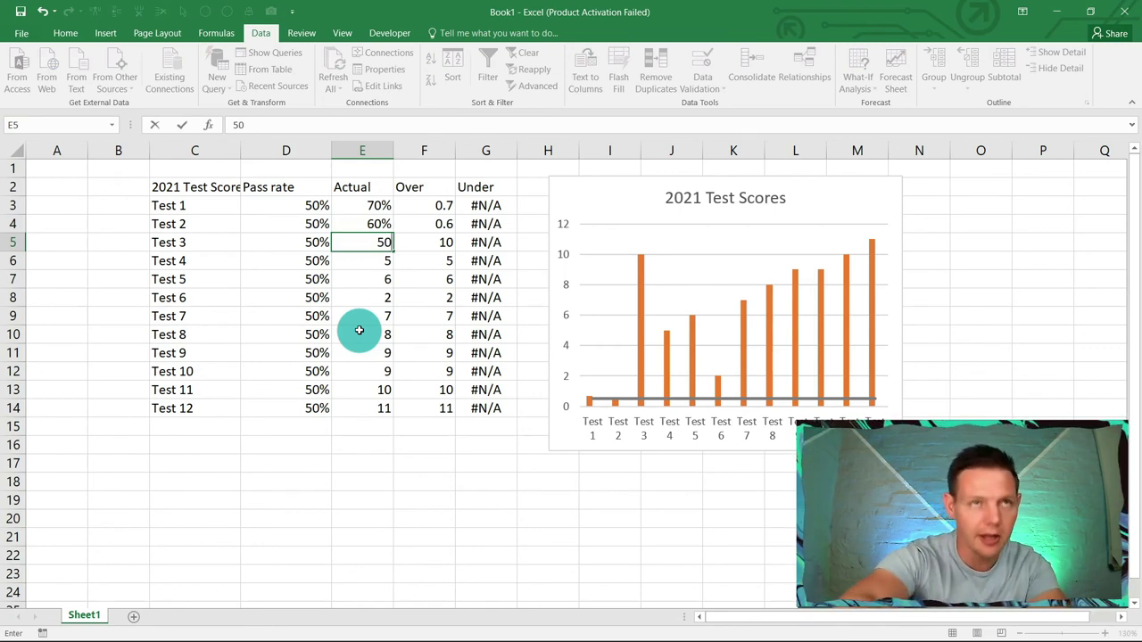
pyautogui.write('0%')
pyautogui.press('Return')
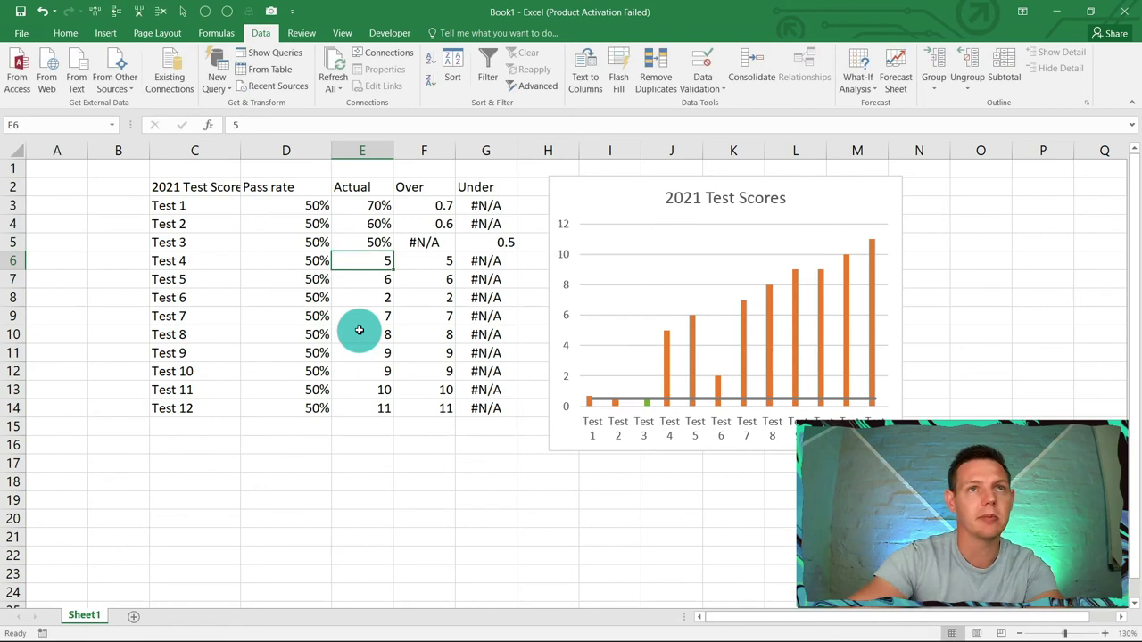
# - Copy the three Actual scores in E3:E5 and paste them repeatedly into E6:E14
pyautogui.click(366, 204)
pyautogui.moveTo(367, 204); pyautogui.dragTo(370, 405)
pyautogui.hotkey('ctrl', 'c')
pyautogui.hotkey('ctrl', 'v')
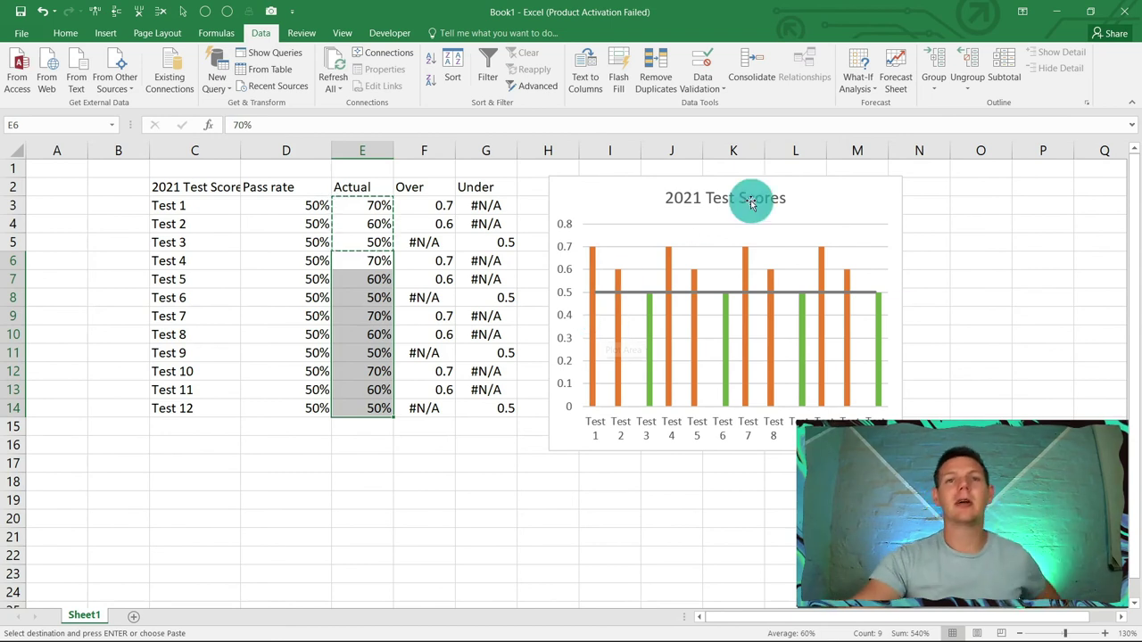
# - Change the fill color of the chart's Over columns to green
pyautogui.moveTo(648, 308)
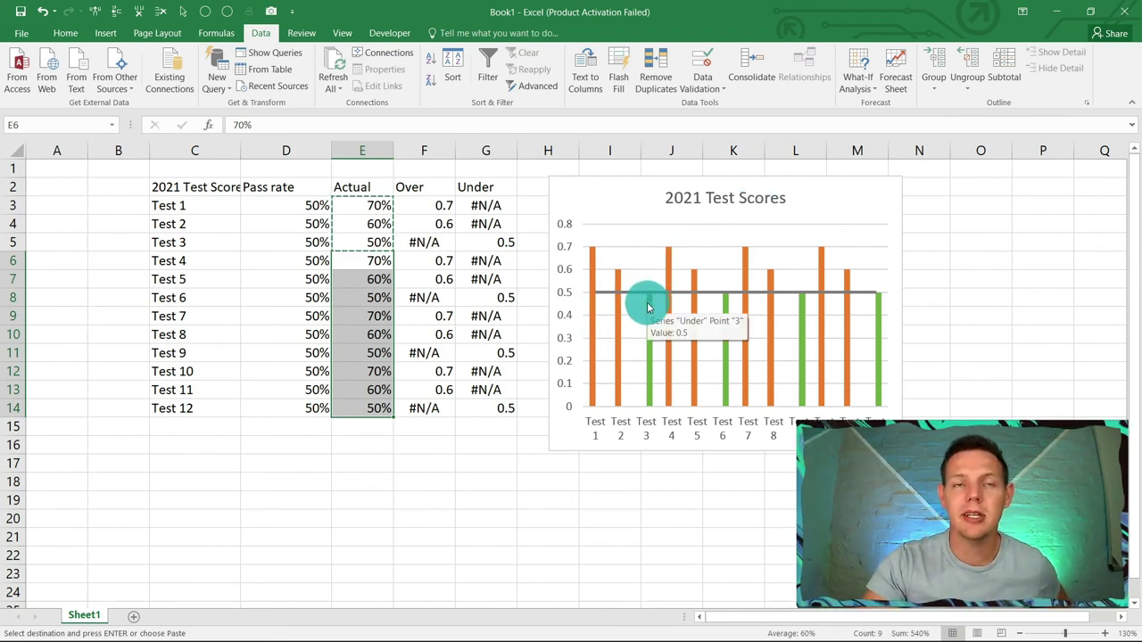
pyautogui.click(592, 263)
pyautogui.doubleClick(601, 189)
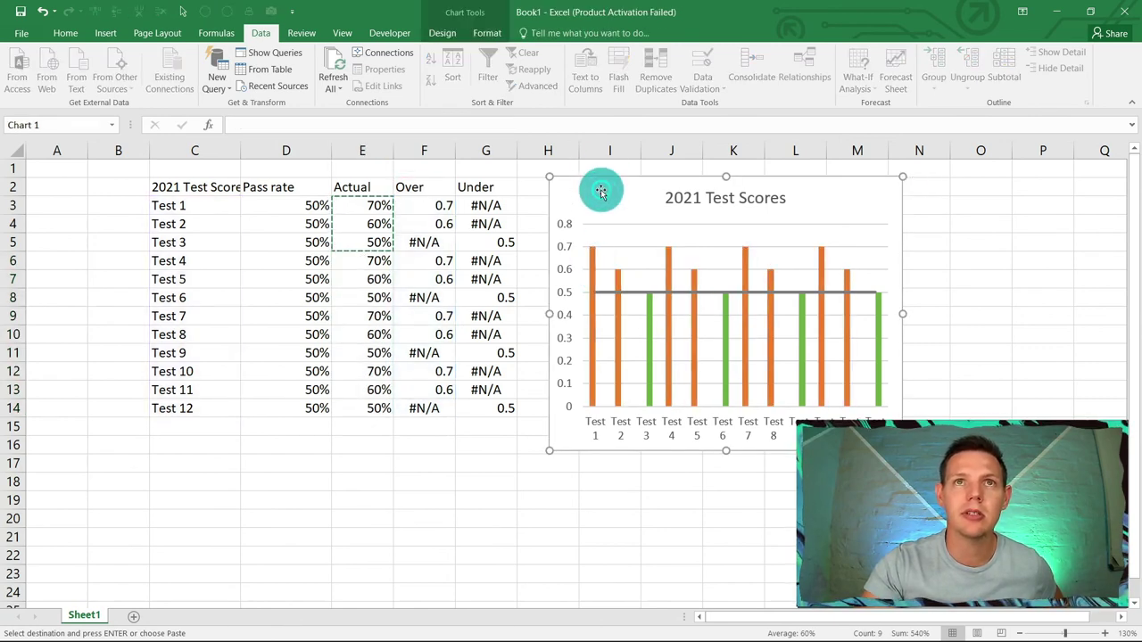
pyautogui.click(595, 261)
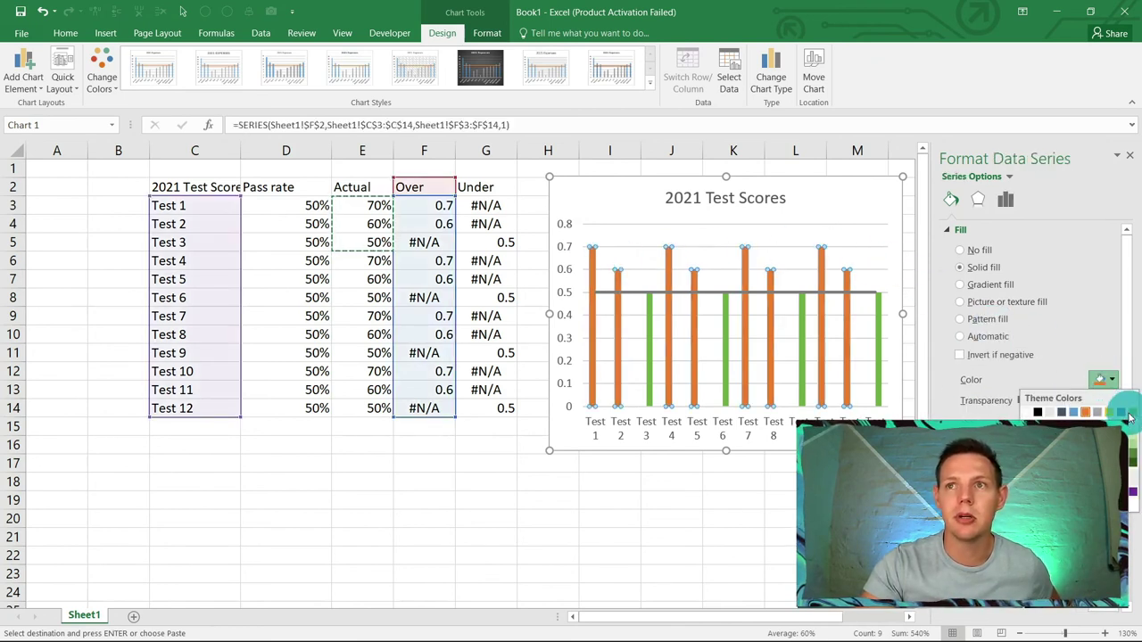
pyautogui.click(1132, 414)
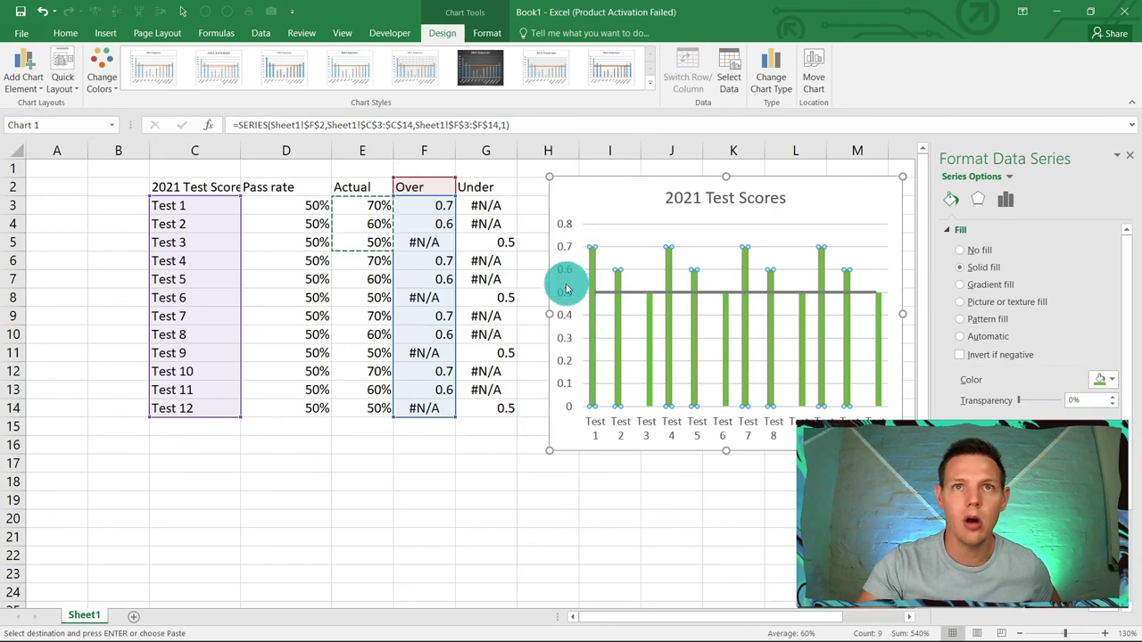
# - Change the fill color of the chart's Under columns to orange and close the formatting pane
pyautogui.click(648, 320)
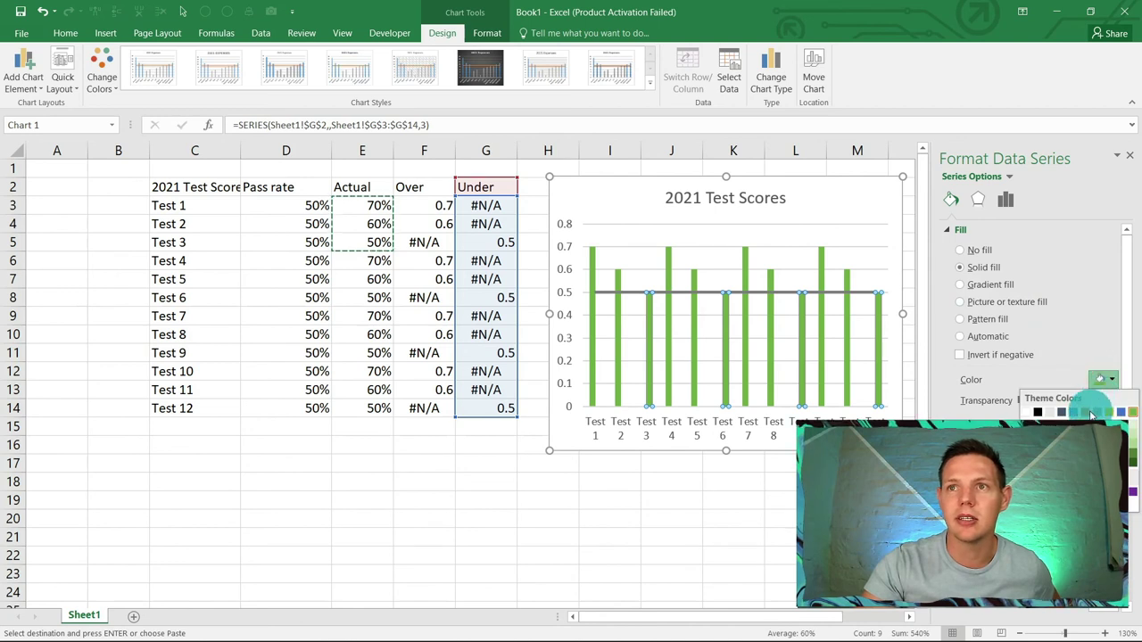
pyautogui.click(1131, 161)
pyautogui.click(958, 275)
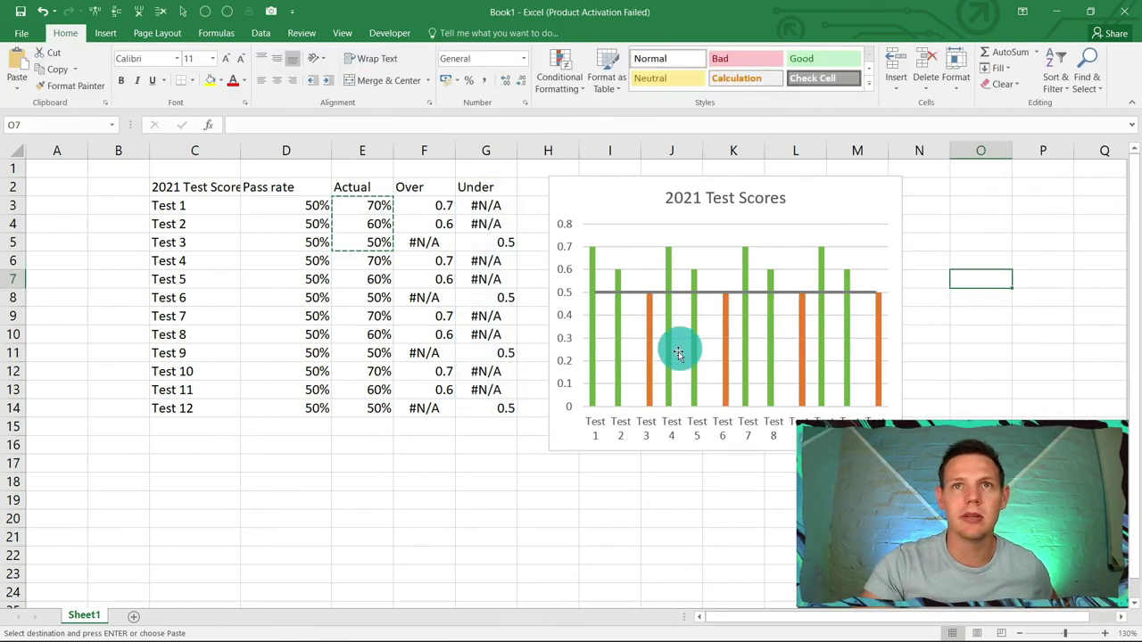
# - Format the Over and Under values in F3:G14 as percentages
pyautogui.click(417, 205)
pyautogui.moveTo(417, 205); pyautogui.dragTo(500, 404)
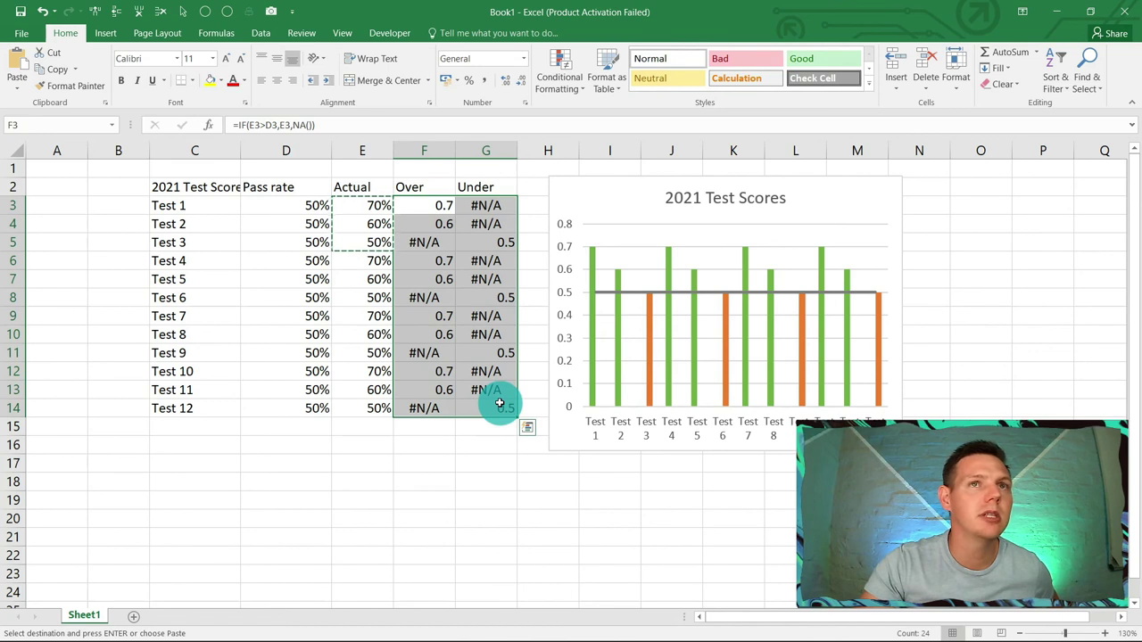
pyautogui.click(467, 82)
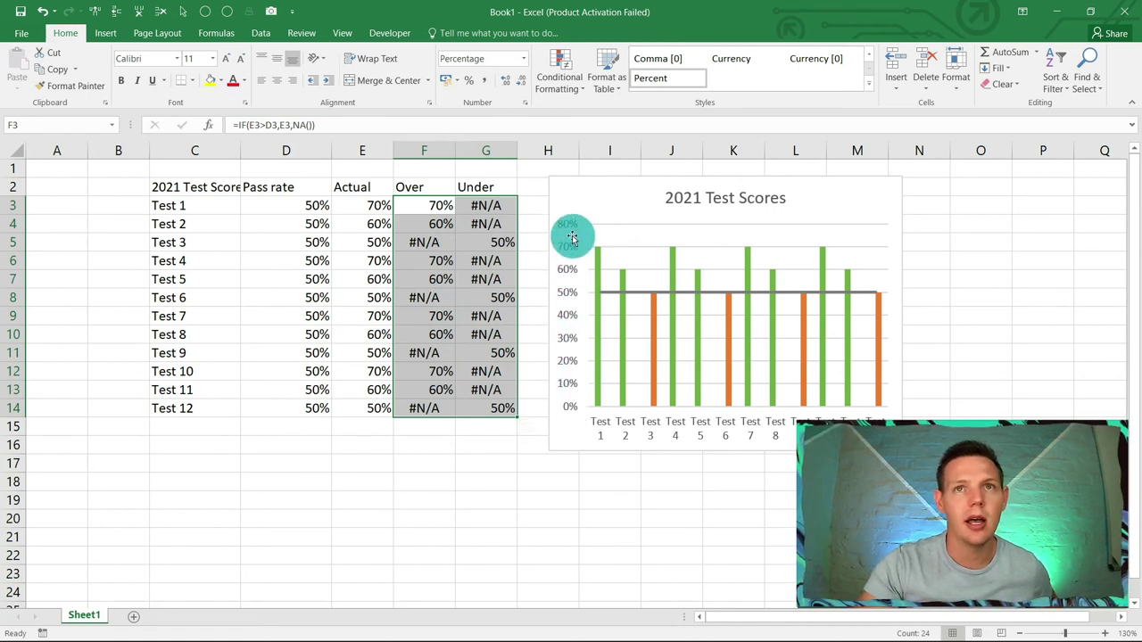
pyautogui.click(435, 453)
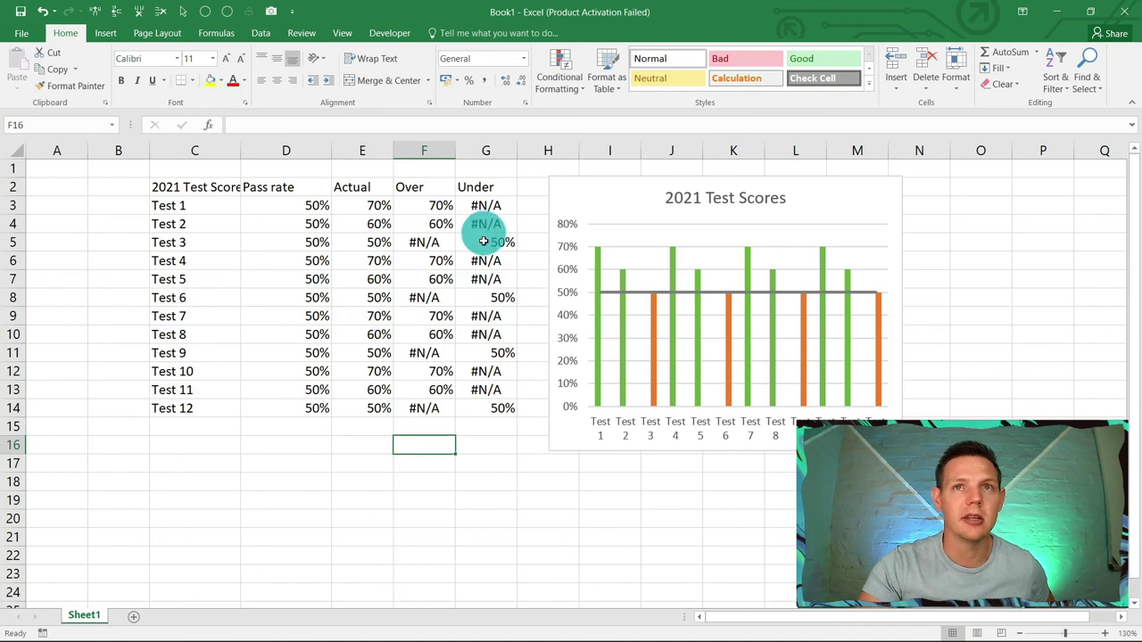
# - Change the Over formula in F3 to =IF(E3>=D3,E3,NA()) and fill it down through F14
pyautogui.moveTo(655, 301)
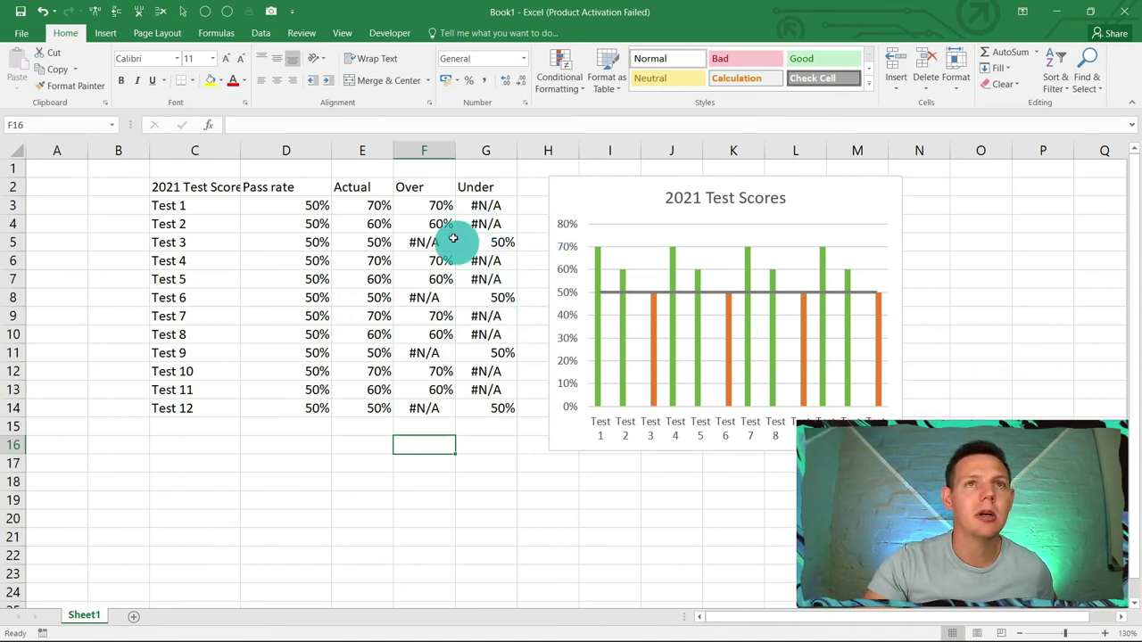
pyautogui.click(425, 205)
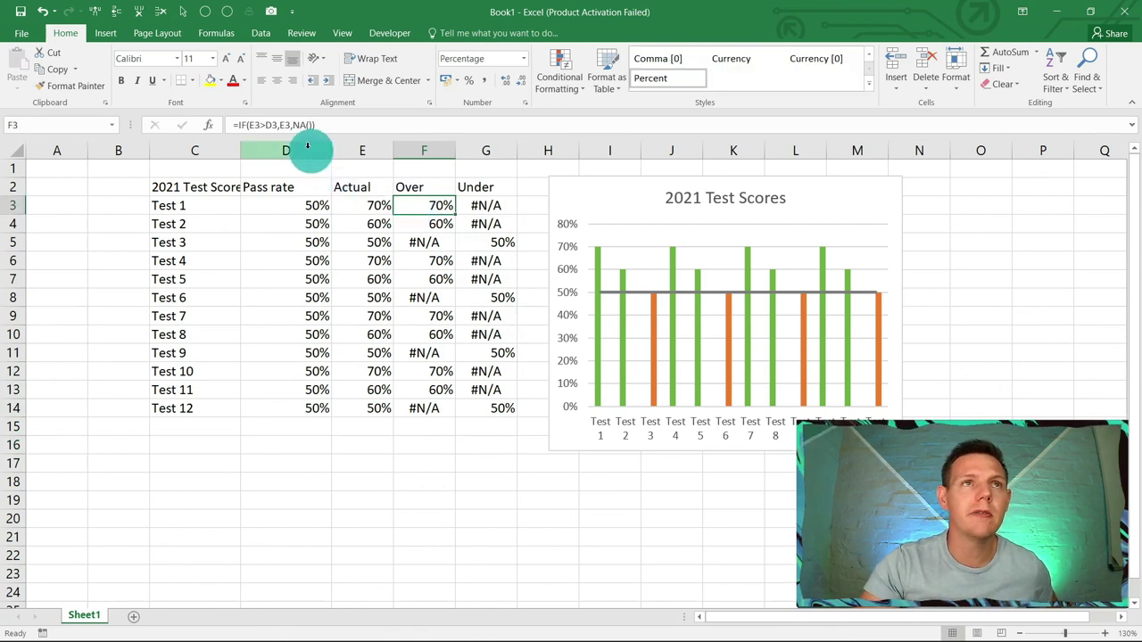
pyautogui.click(265, 125)
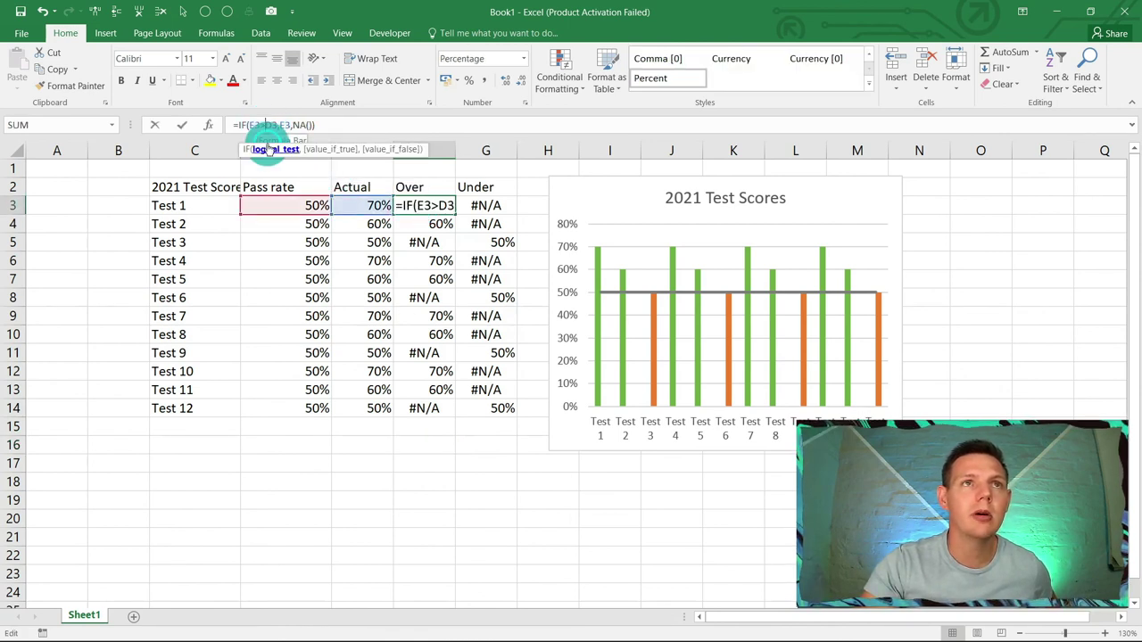
pyautogui.write('=')
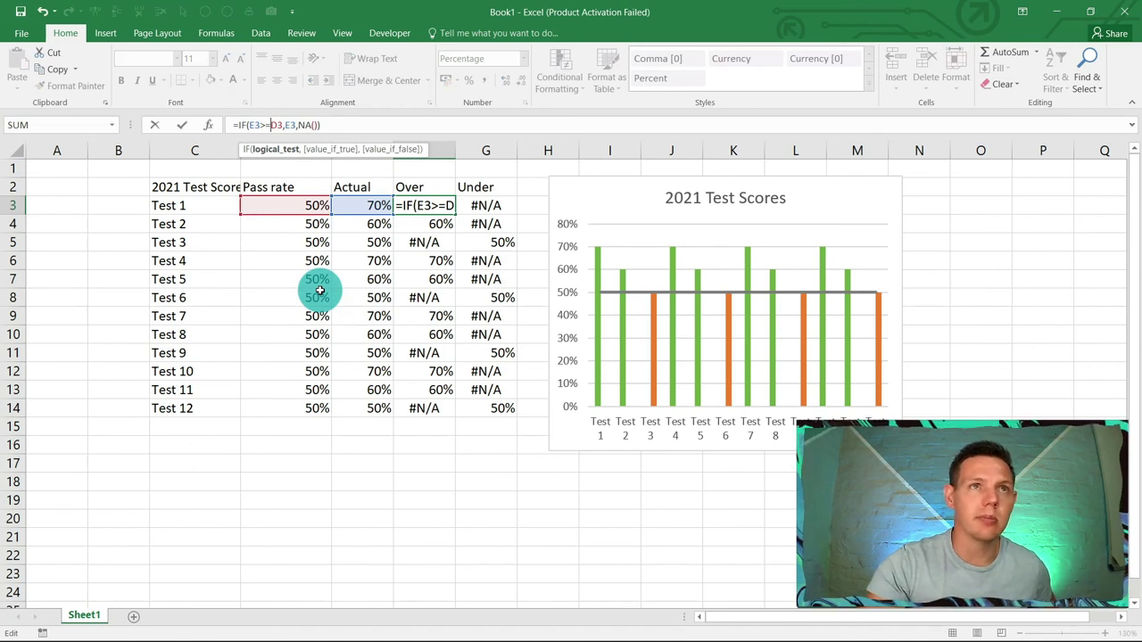
pyautogui.press('Return')
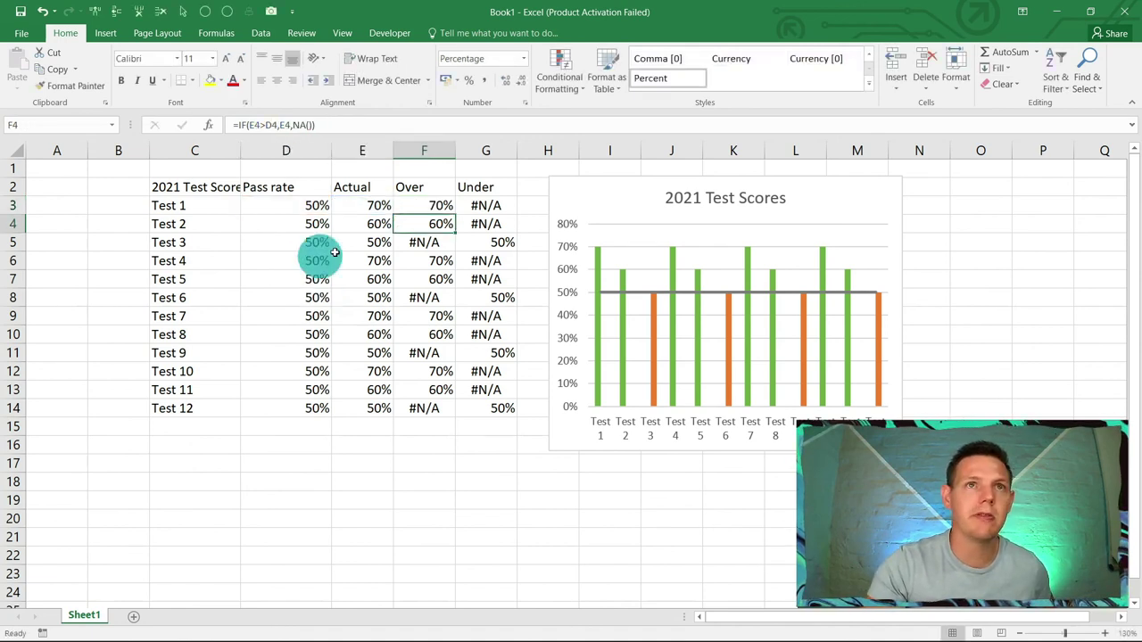
pyautogui.click(443, 207)
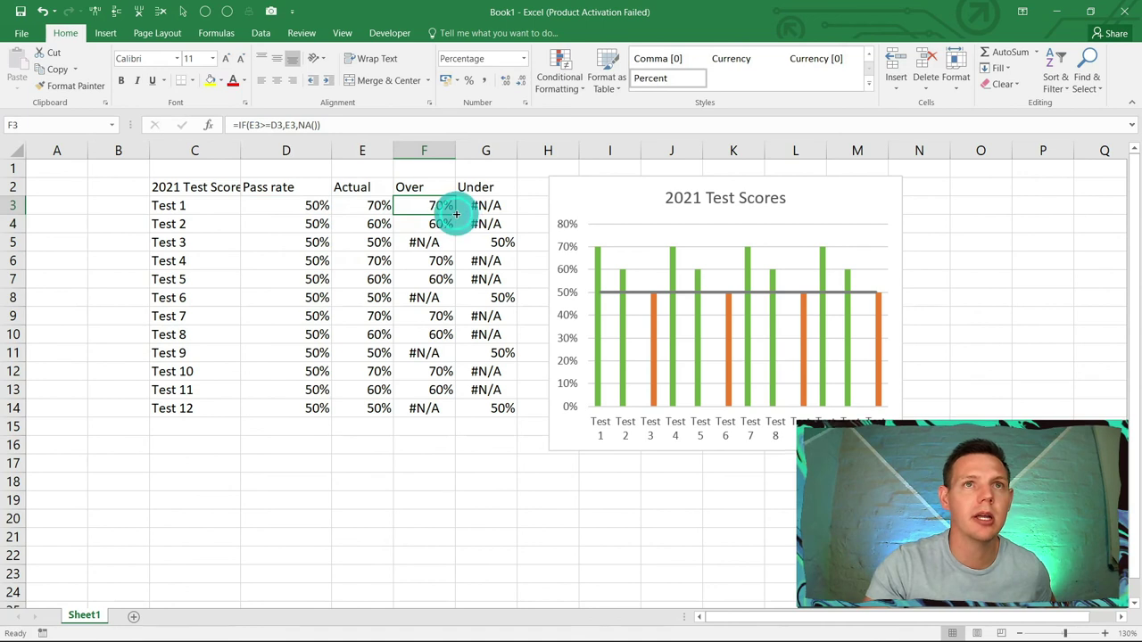
pyautogui.doubleClick(454, 214)
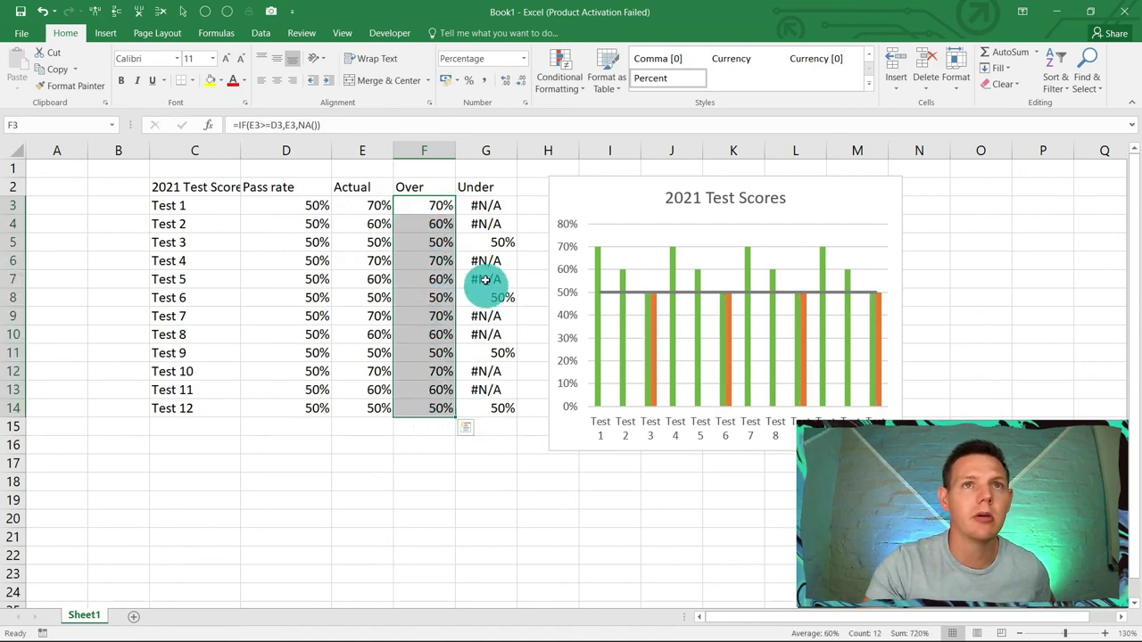
# - Change the Under formula in G3 to =IF(E3<D3,E3,NA()) and fill it down through G14
pyautogui.click(475, 207)
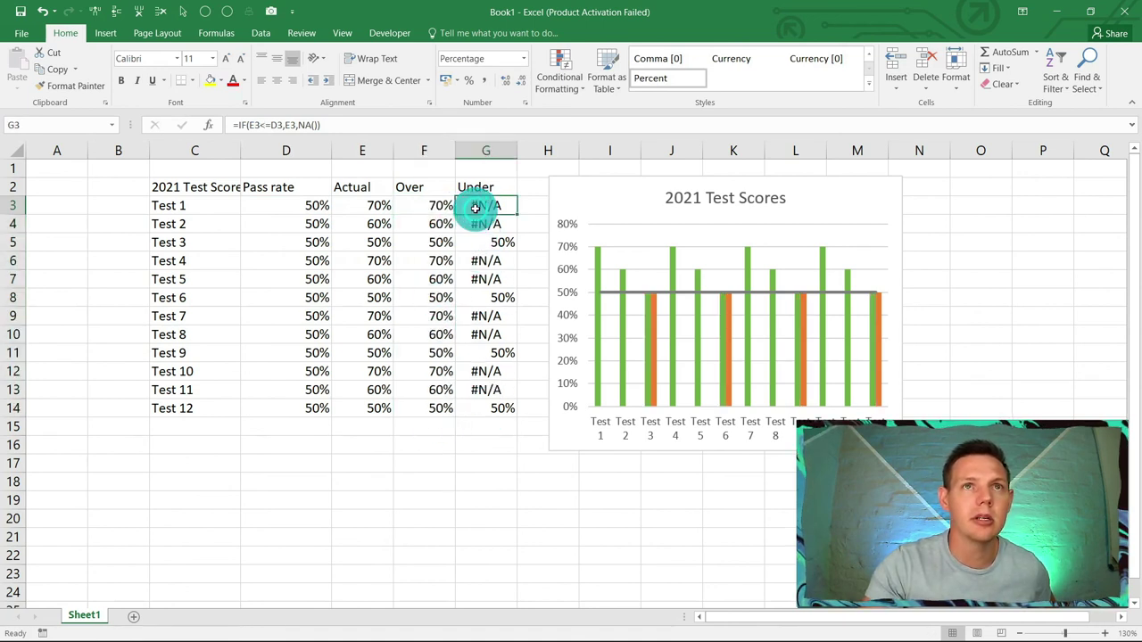
pyautogui.click(271, 125)
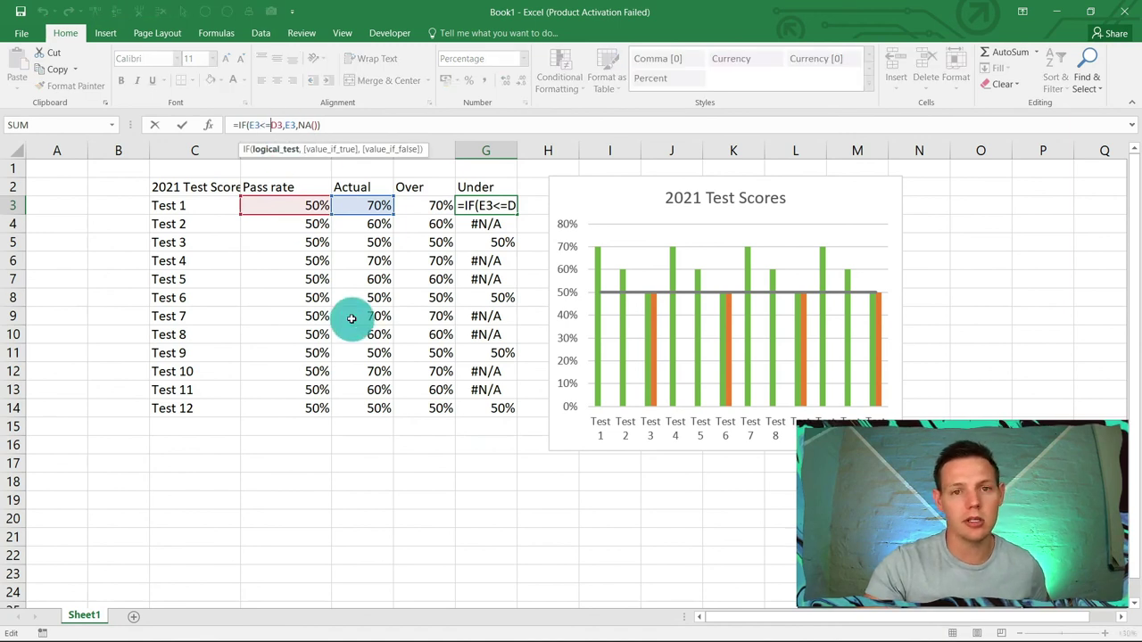
pyautogui.press('BackSpace')
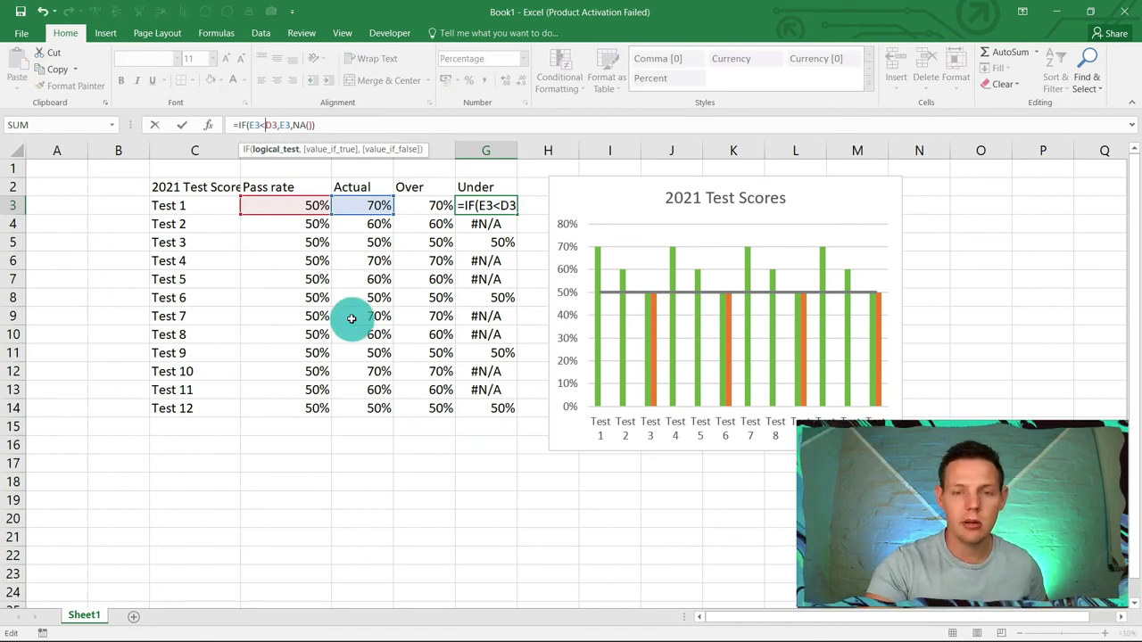
pyautogui.press('Return')
pyautogui.click(482, 207)
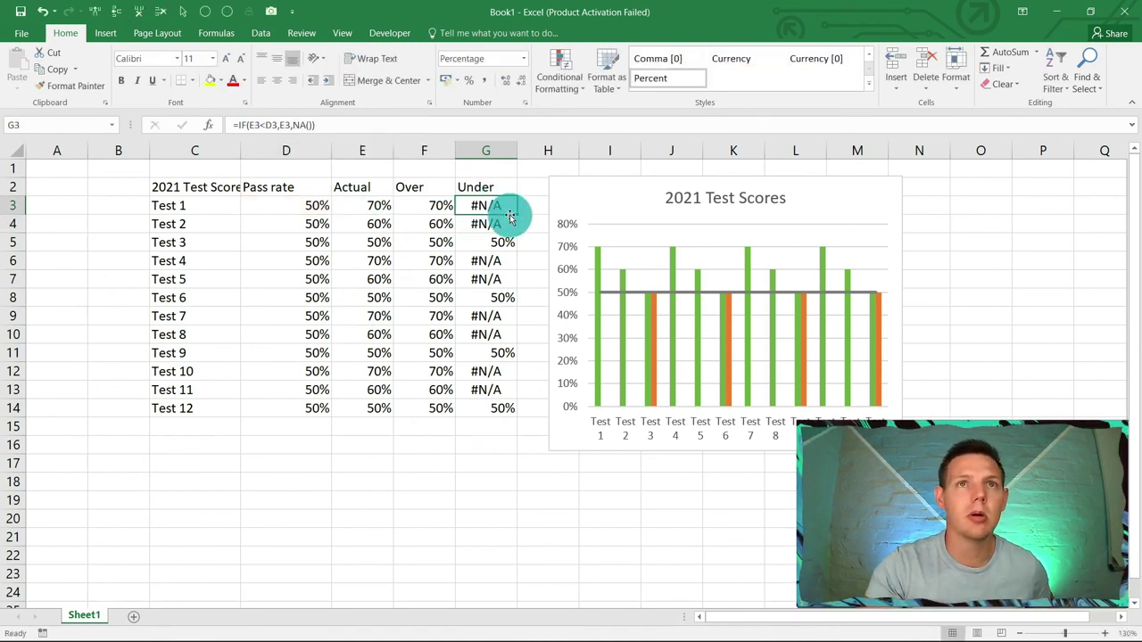
pyautogui.doubleClick(513, 215)
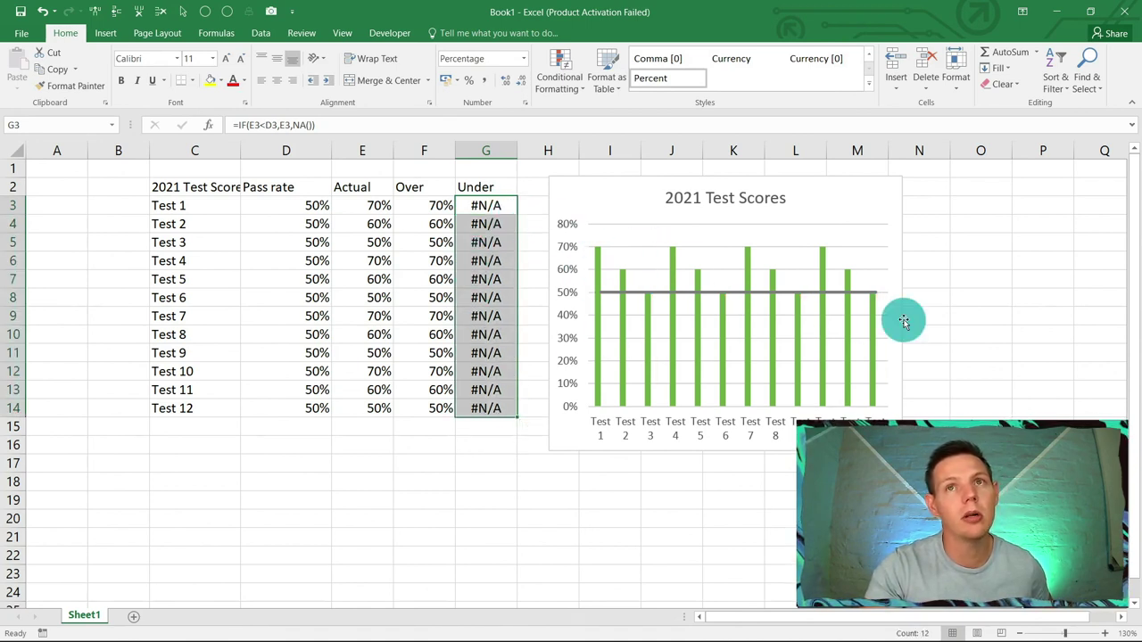
# - Set Test 6's Actual score in E8 to 40%
pyautogui.moveTo(648, 331)
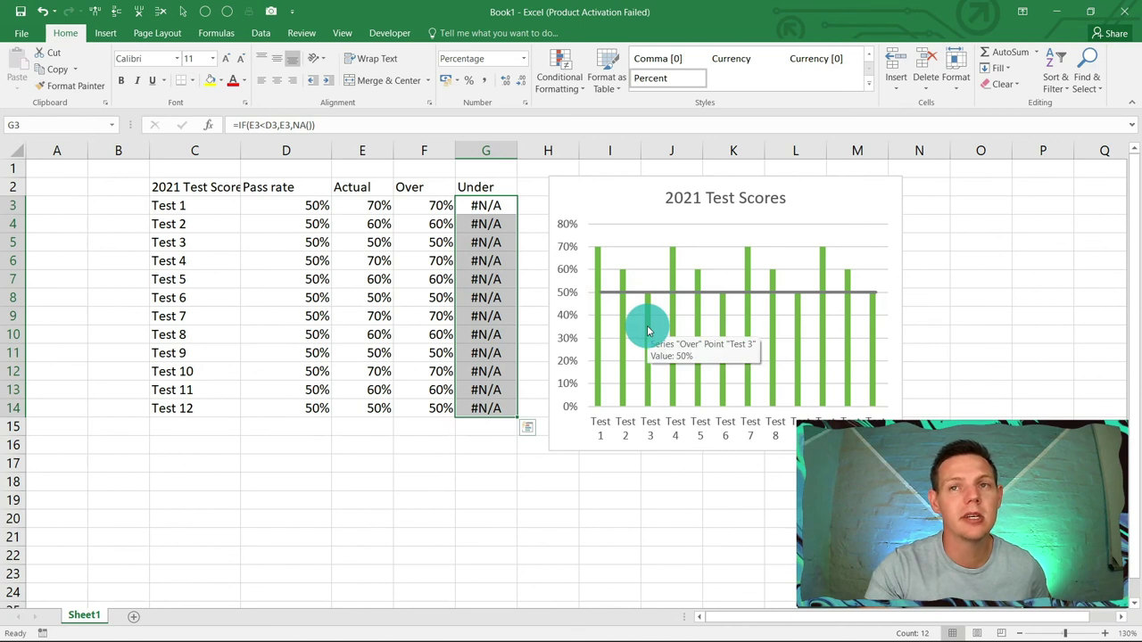
pyautogui.click(356, 296)
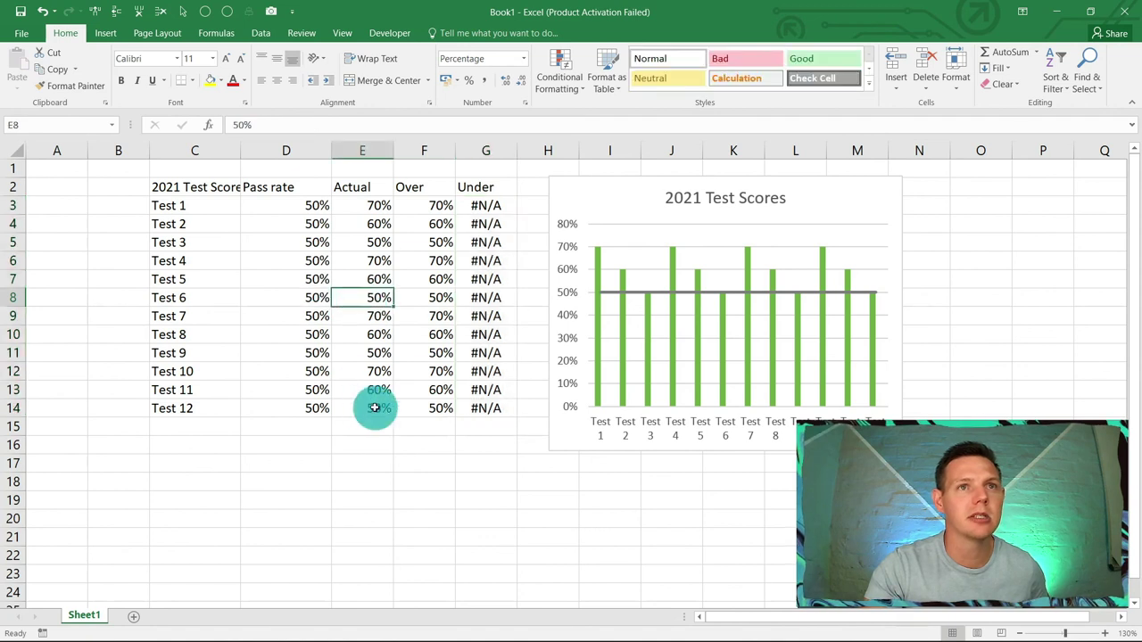
pyautogui.write('40')
pyautogui.press('Return')
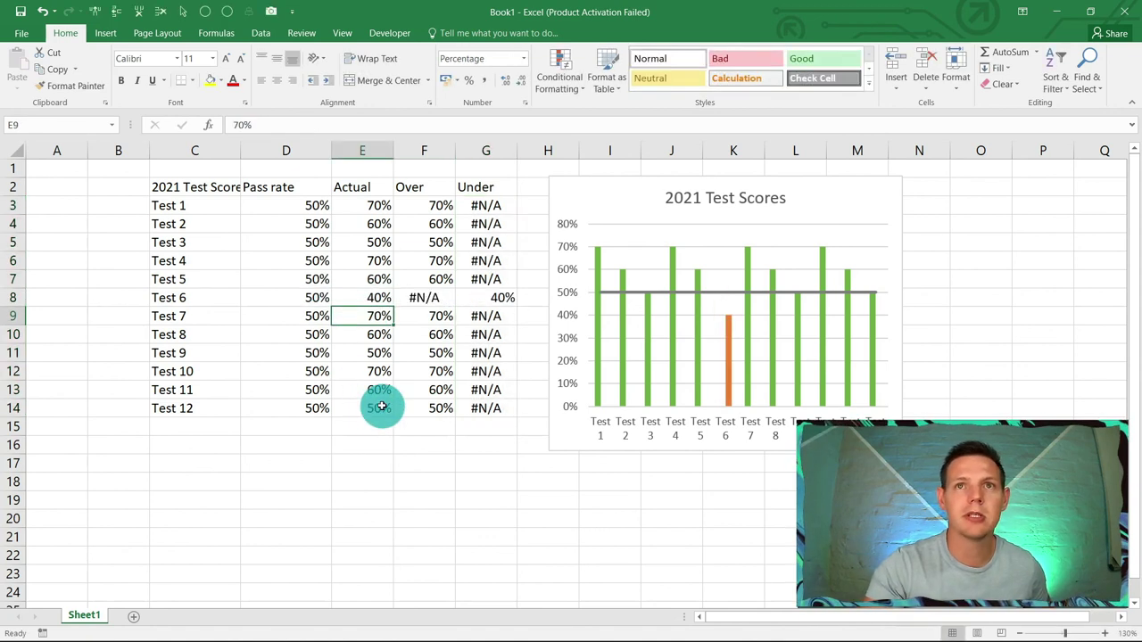